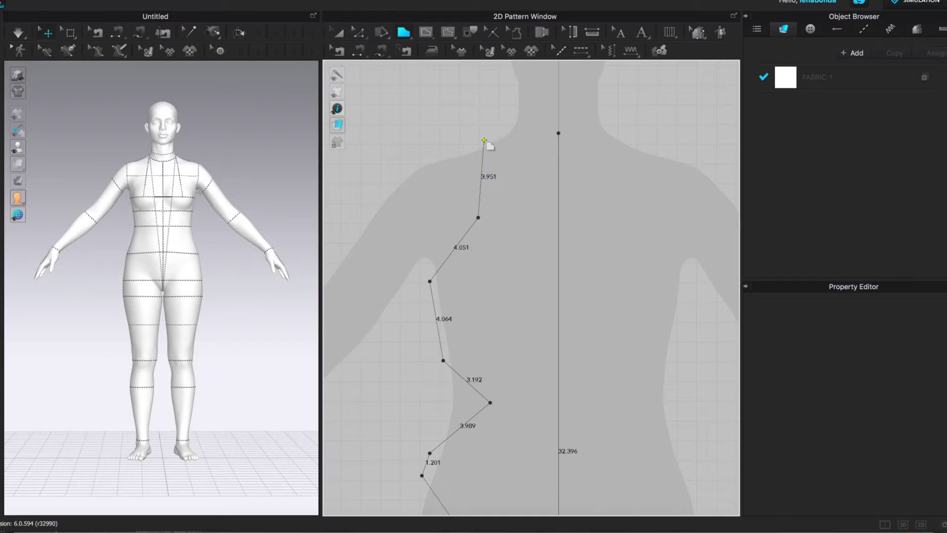
# Close the half-front bodysuit outline, lowering its centre neck point and widening the shoulder edge to about 1.03 in
pyautogui.click(724, 141)
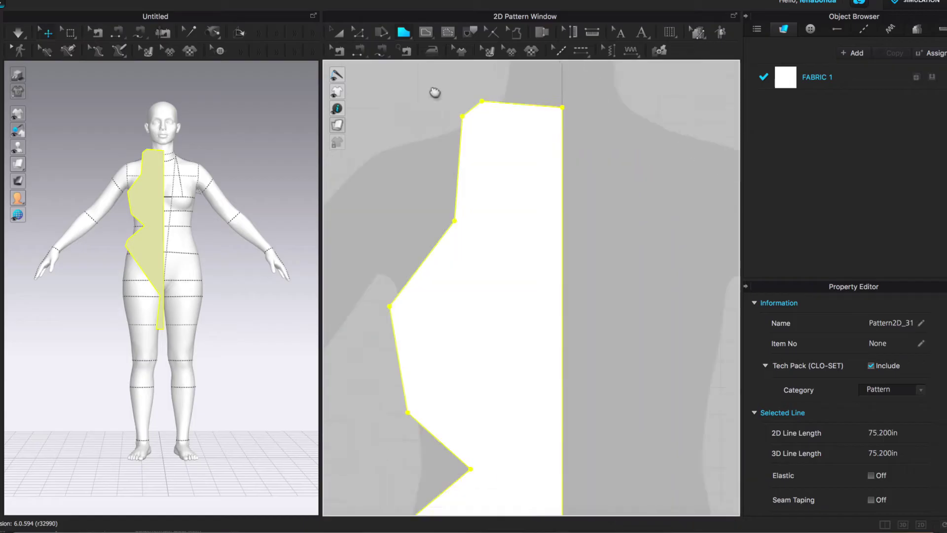
pyautogui.scroll(-3, 559, 93)
pyautogui.scroll(2, 447, 239)
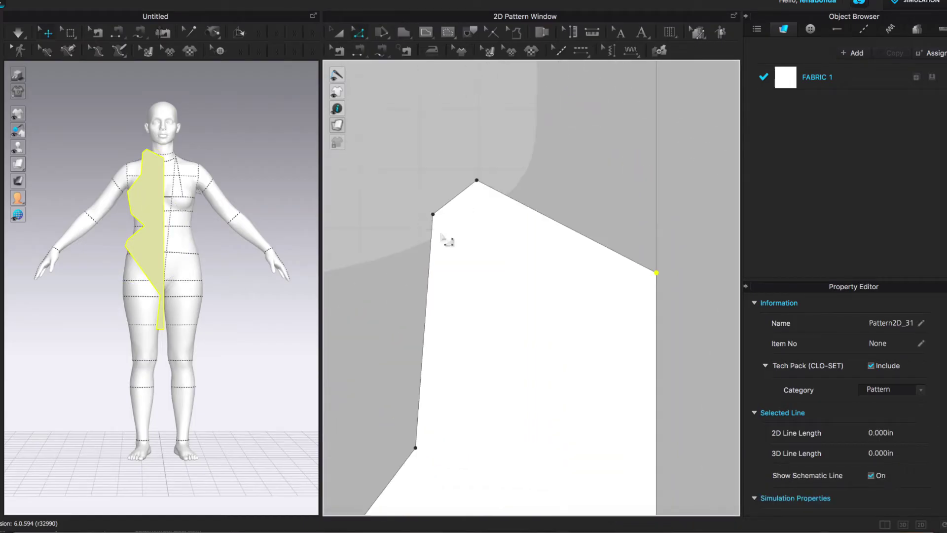
pyautogui.click(433, 214)
pyautogui.scroll(2, 435, 218)
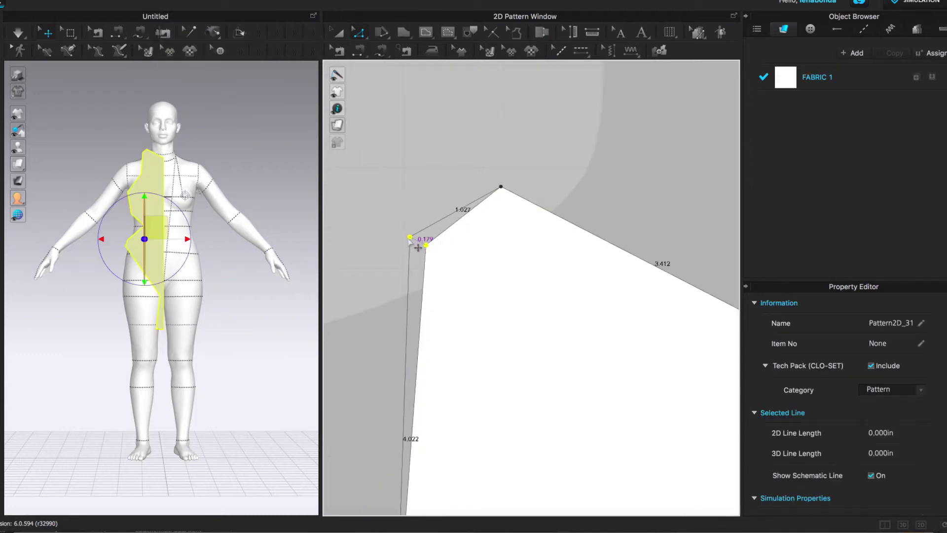
# Convert the armhole corner and the inner waist corner of the half-front pattern to curve points
pyautogui.scroll(-3, 452, 269)
pyautogui.rightClick(467, 219)
pyautogui.scroll(2, 444, 317)
pyautogui.rightClick(496, 302)
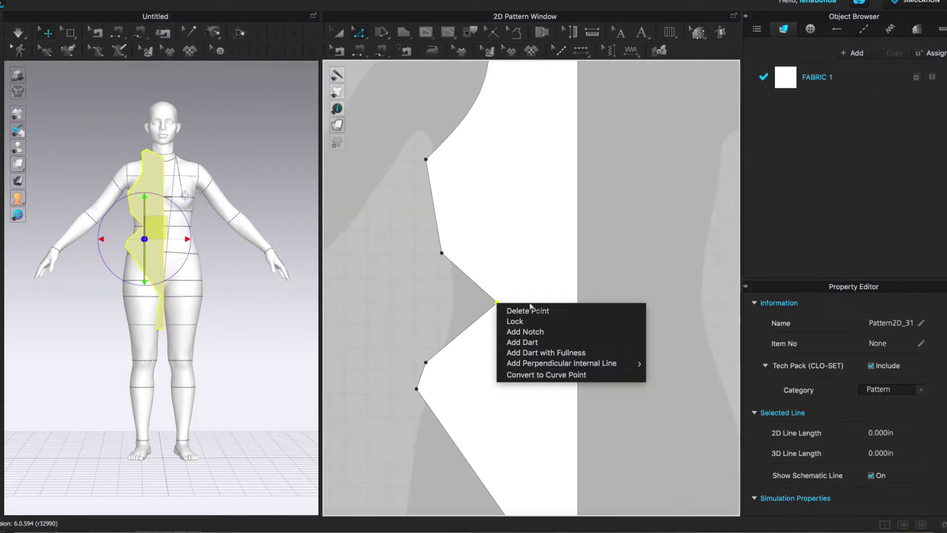
pyautogui.click(546, 374)
pyautogui.scroll(-2, 587, 286)
pyautogui.scroll(2, 581, 377)
pyautogui.scroll(-3, 556, 153)
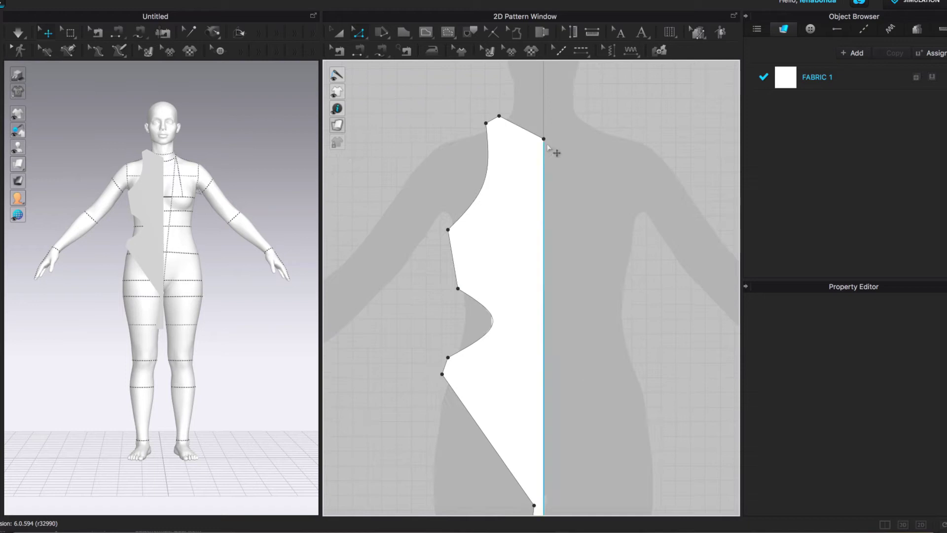
# Unfold the half-front along its centre line and convert the centre neck point to a curve point
pyautogui.click(584, 387)
pyautogui.scroll(3, 676, 441)
pyautogui.scroll(-3, 701, 375)
pyautogui.rightClick(524, 119)
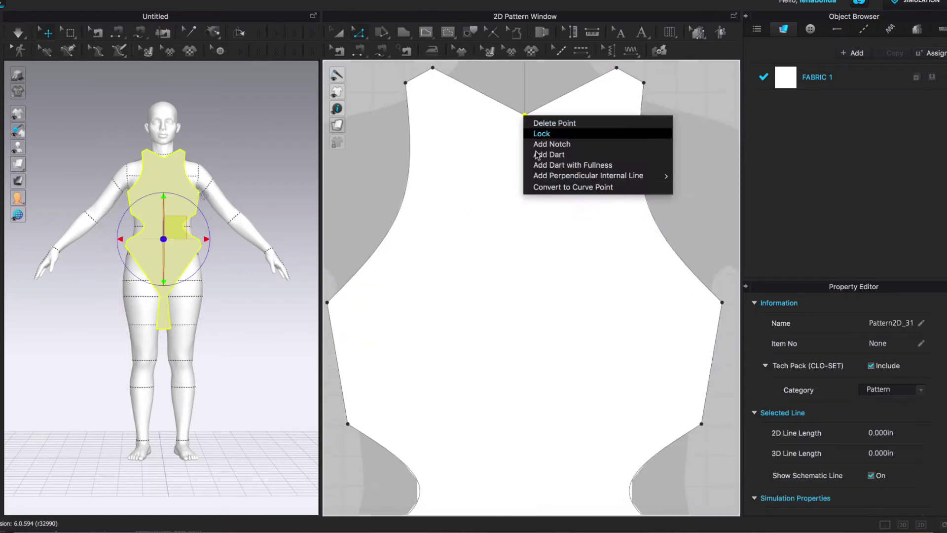
pyautogui.click(548, 187)
# Move the right underarm point inward to the left chest and the point below it onto the centre line, forming an asymmetric front
pyautogui.click(722, 302)
pyautogui.click(474, 238)
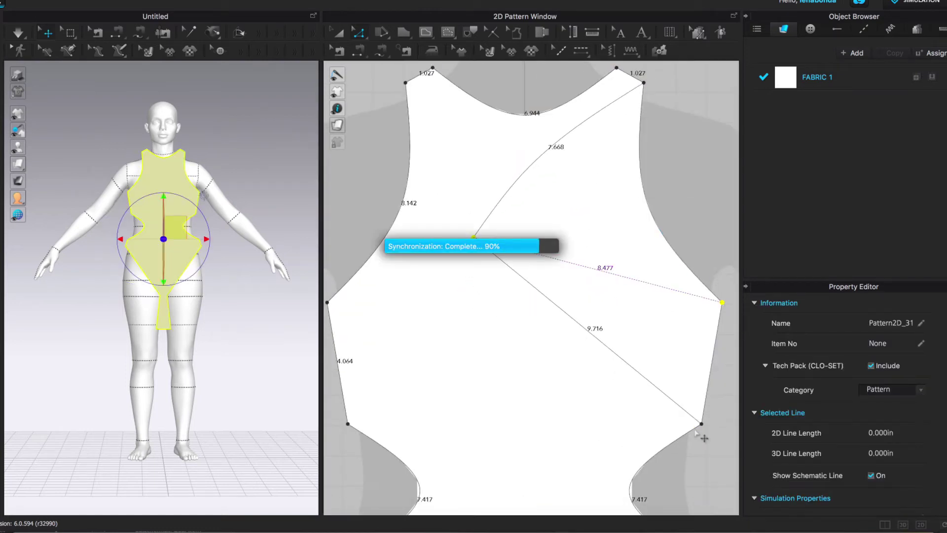
pyautogui.click(524, 280)
pyautogui.scroll(-2, 613, 334)
pyautogui.scroll(2, 501, 311)
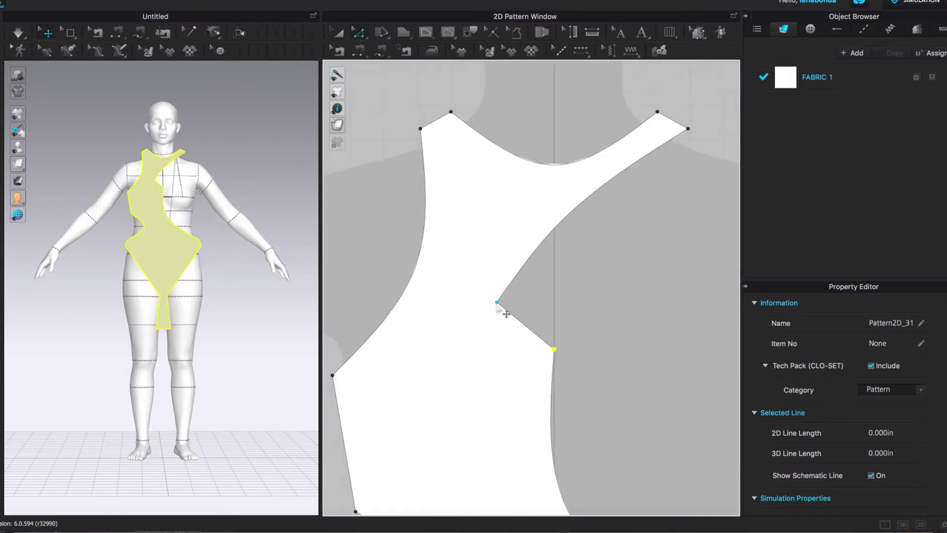
# Bend the short lower edge of the chest opening into a rounded curve about 1.9 in long
pyautogui.click(360, 32)
pyautogui.click(389, 90)
pyautogui.moveTo(528, 327); pyautogui.dragTo(523, 338)
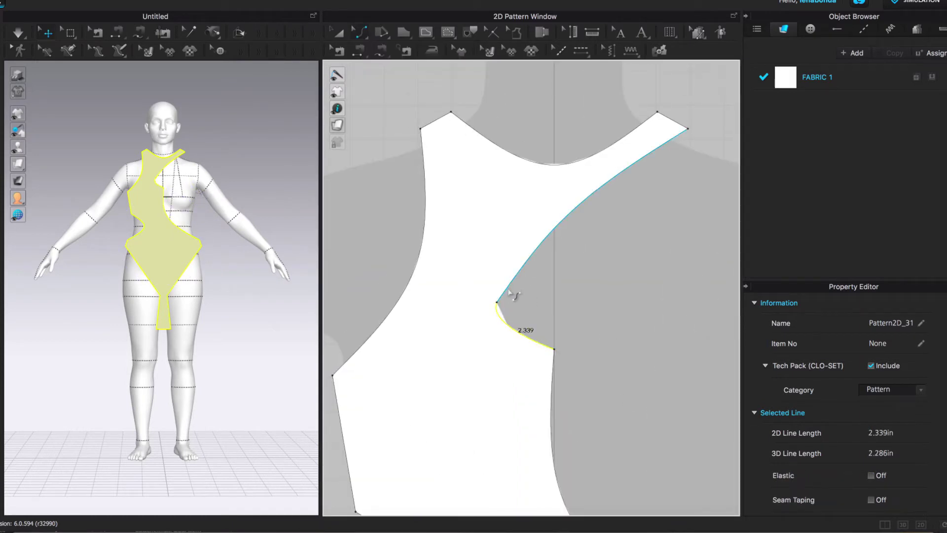
pyautogui.scroll(2, 546, 227)
pyautogui.moveTo(486, 318); pyautogui.dragTo(502, 370)
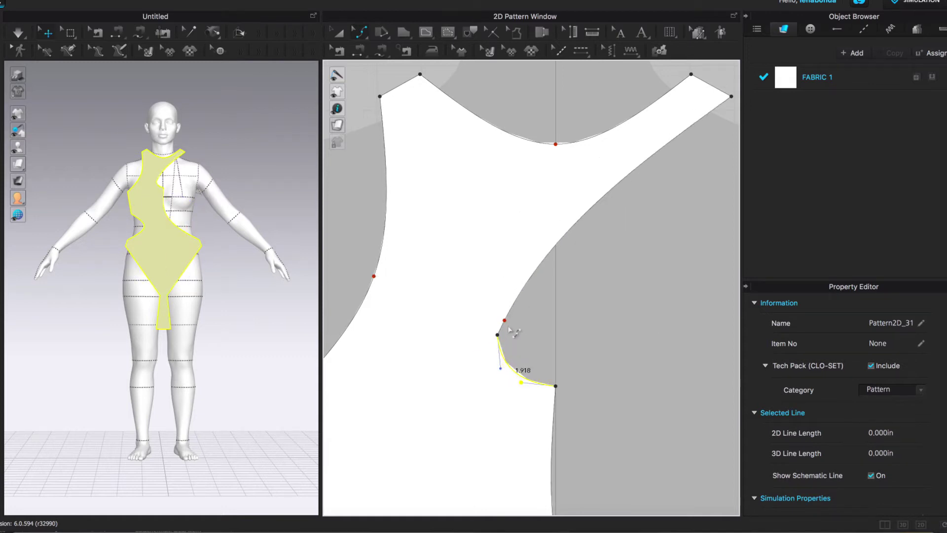
# Refine the chest opening by shifting its inner point about 0.13 in, and round the left waist cutout with extra curve points
pyautogui.scroll(4, 512, 345)
pyautogui.scroll(-5, 488, 310)
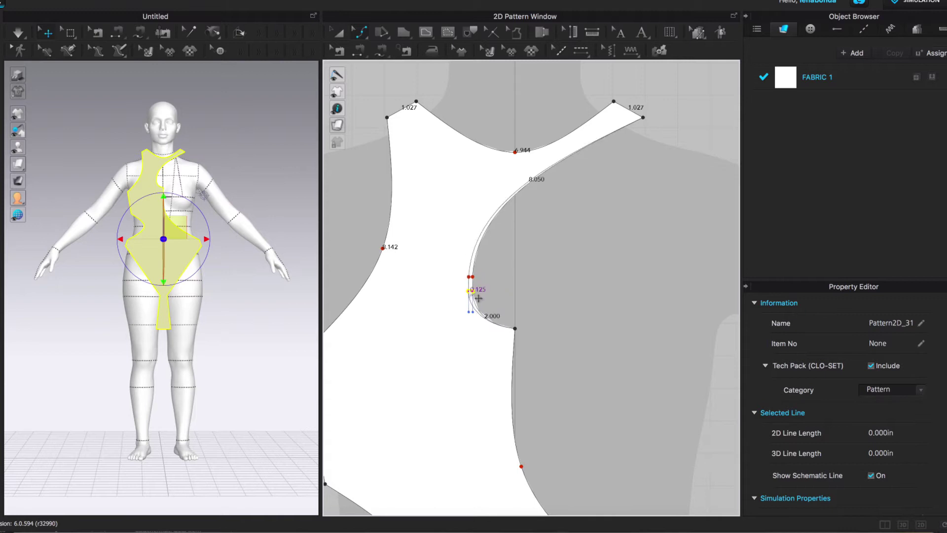
pyautogui.scroll(-3, 538, 256)
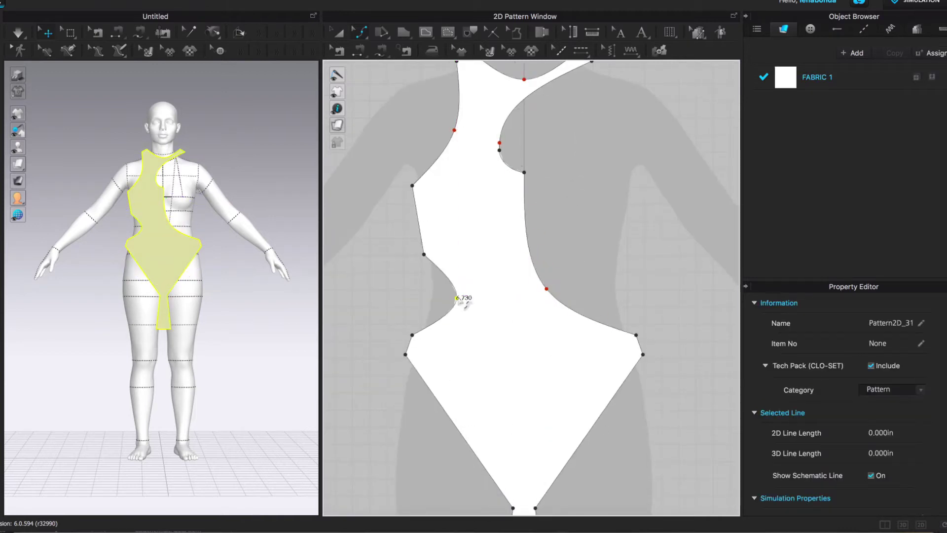
pyautogui.scroll(-1, 577, 141)
# Offset the left side seam outward by 0.3 in with default corners
pyautogui.click(360, 32)
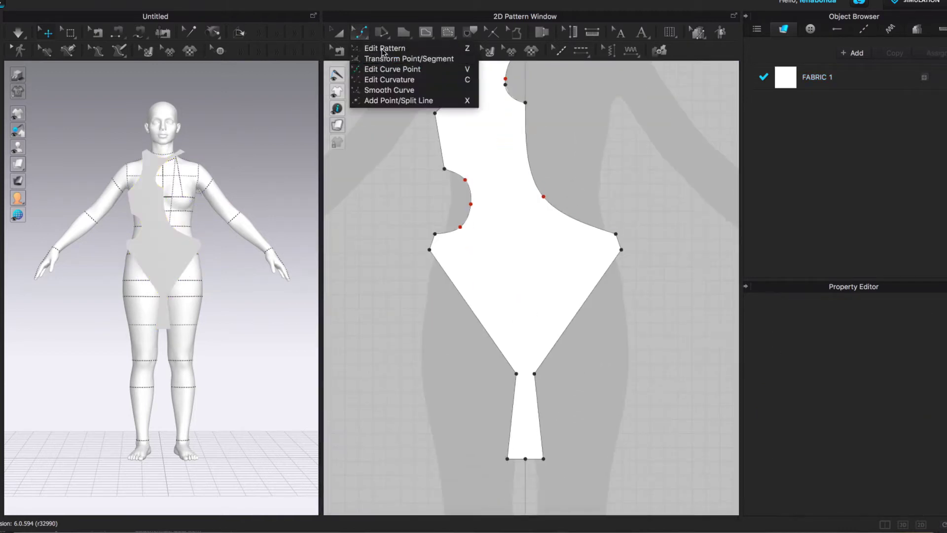
pyautogui.click(391, 44)
pyautogui.rightClick(444, 241)
pyautogui.click(520, 340)
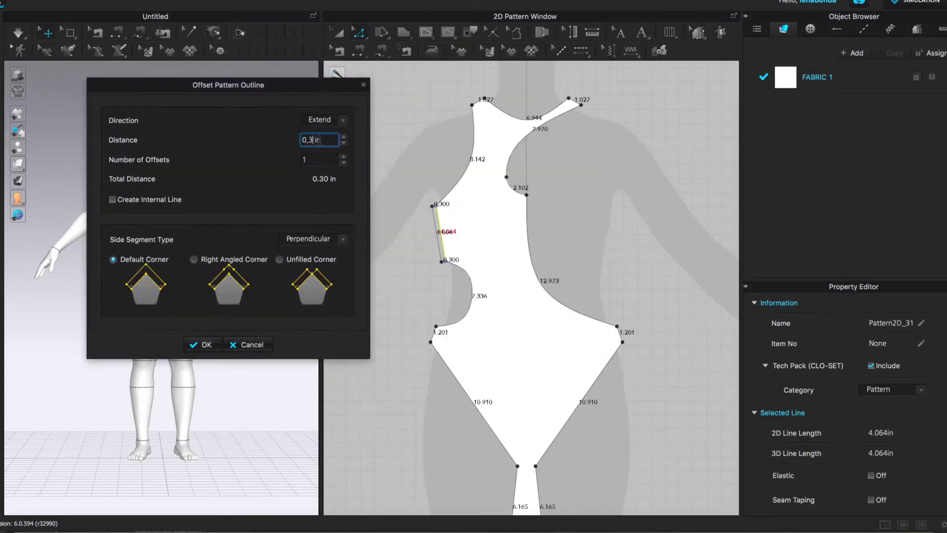
pyautogui.click(201, 344)
# Convert the old corners beside the extended side seam to curve points and shape both leg openings into curves
pyautogui.scroll(5, 440, 205)
pyautogui.rightClick(417, 207)
pyautogui.click(464, 422)
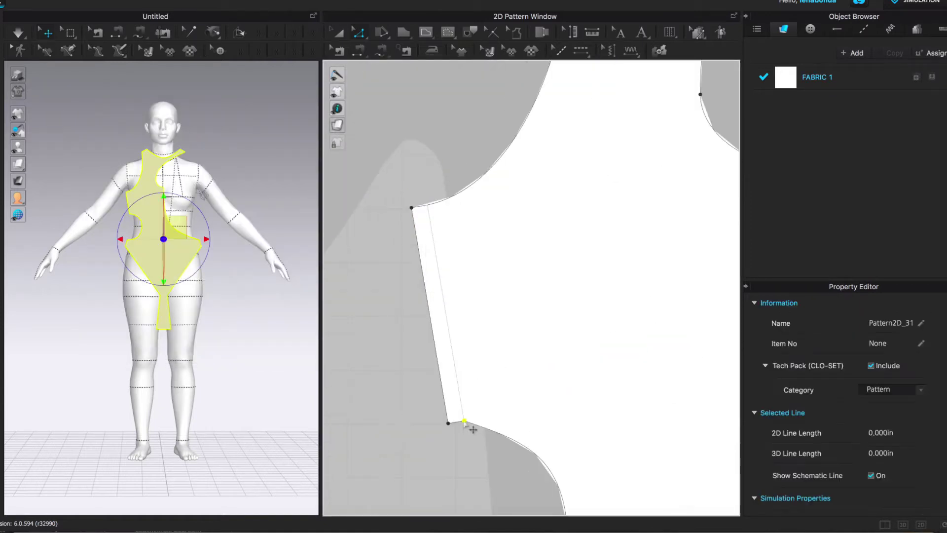
pyautogui.scroll(-5, 459, 434)
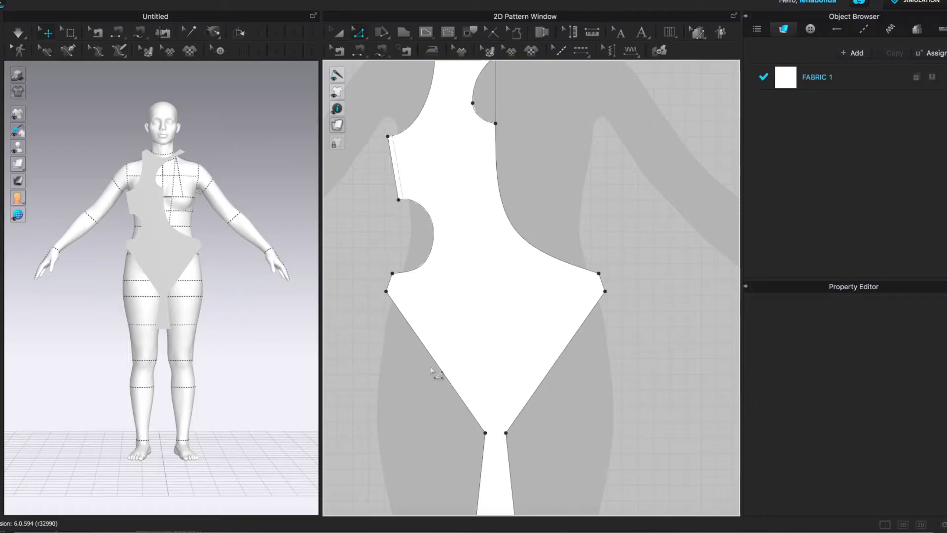
pyautogui.rightClick(432, 359)
pyautogui.click(444, 416)
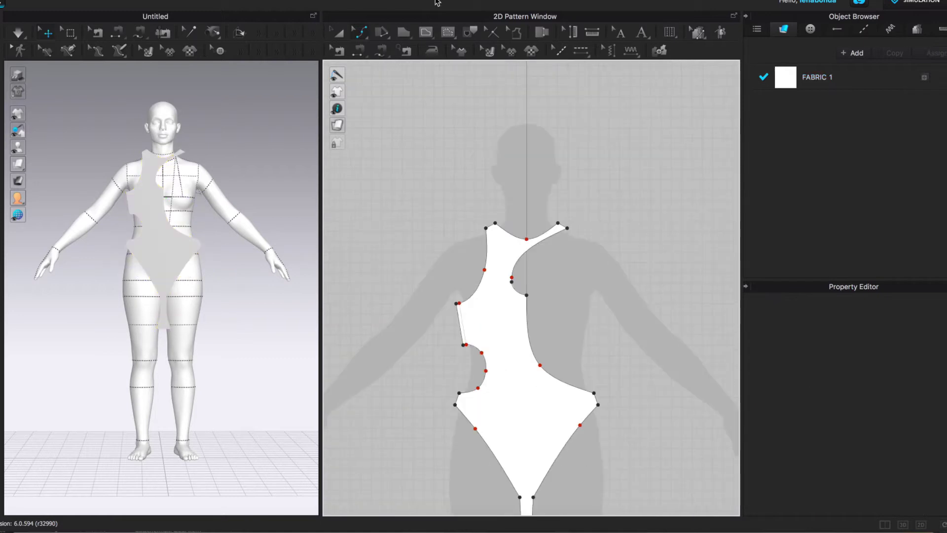
# Create a mirrored, linked copy of the bodysuit front beside the original
pyautogui.rightClick(478, 247)
pyautogui.click(617, 104)
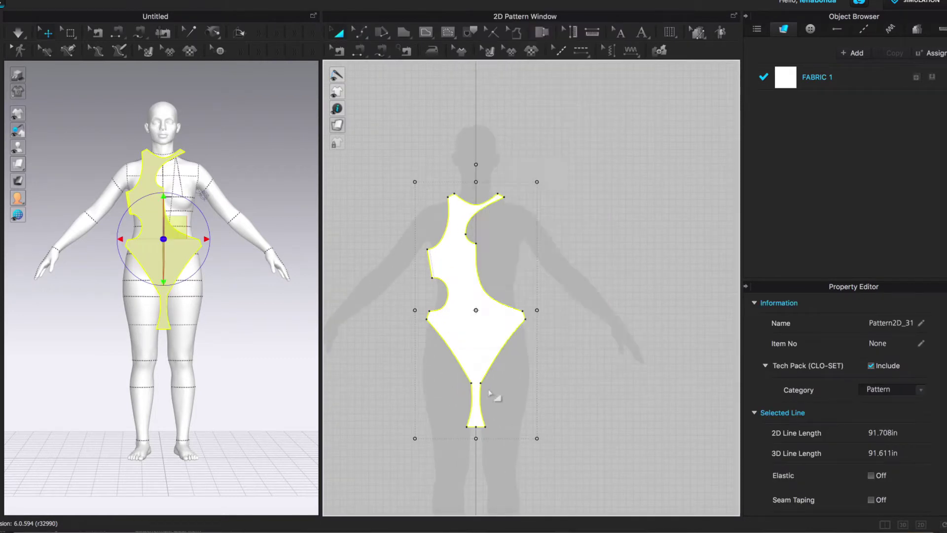
pyautogui.click(642, 377)
pyautogui.click(673, 368)
pyautogui.press('z')
pyautogui.scroll(2, 610, 254)
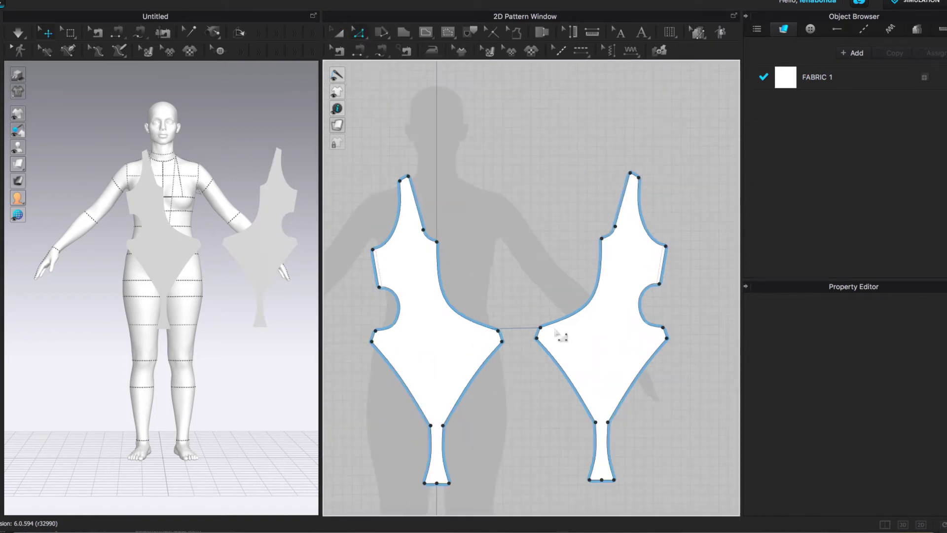
pyautogui.moveTo(631, 281); pyautogui.dragTo(513, 260)
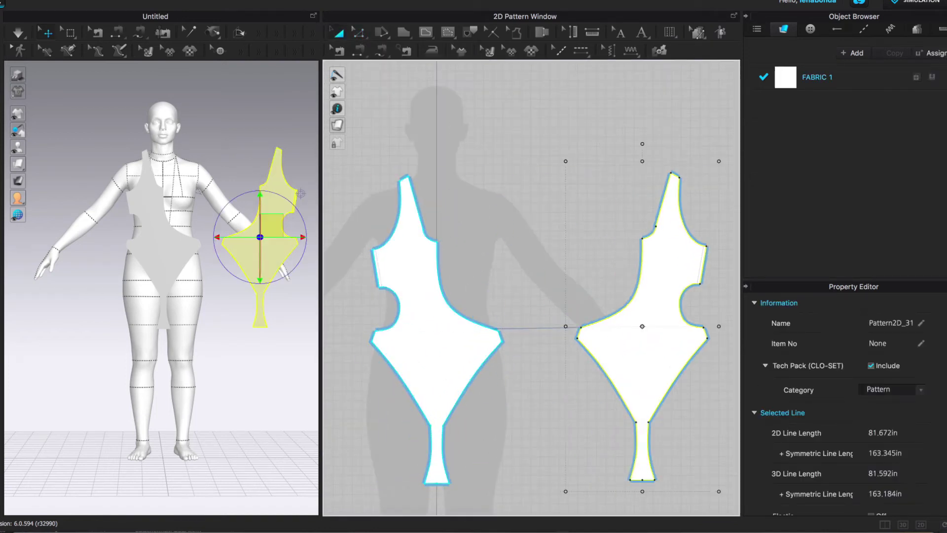
# Unlink the mirrored copy from the original and lay it over the original front, aligned on the centre line
pyautogui.rightClick(572, 237)
pyautogui.click(621, 107)
pyautogui.click(449, 360)
# Delete the crossing strap, gusset and lower hip points of the mirrored copy, leaving a straight edge across the hips
pyautogui.scroll(5, 372, 165)
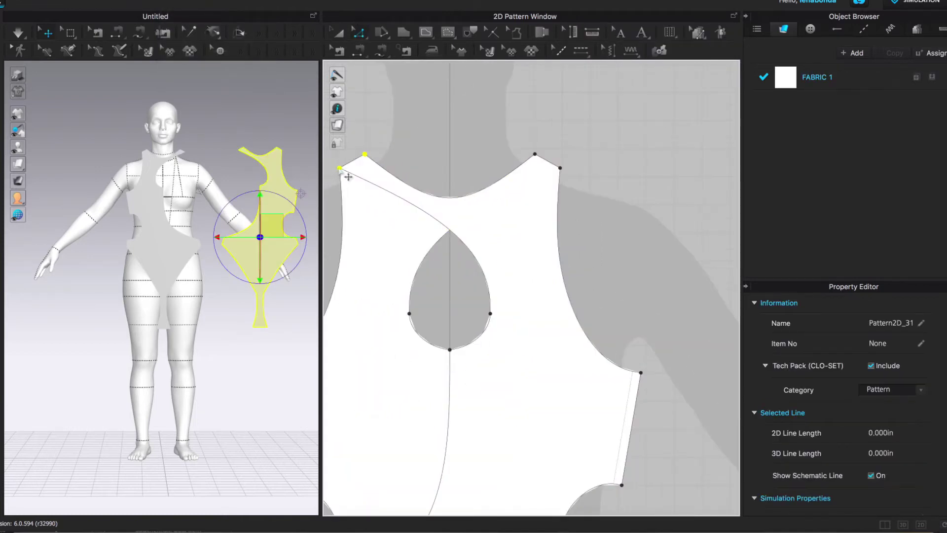
pyautogui.scroll(-5, 569, 353)
pyautogui.click(439, 369)
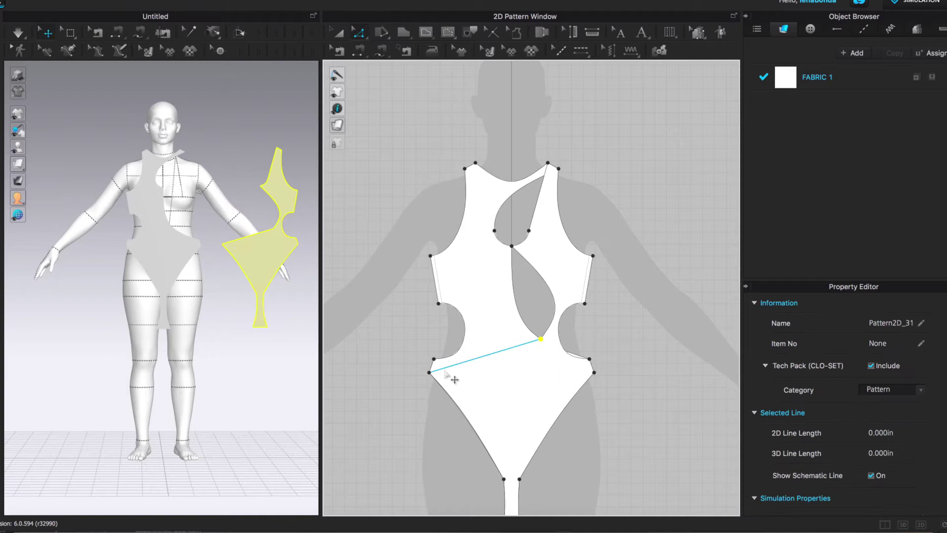
pyautogui.press('Delete')
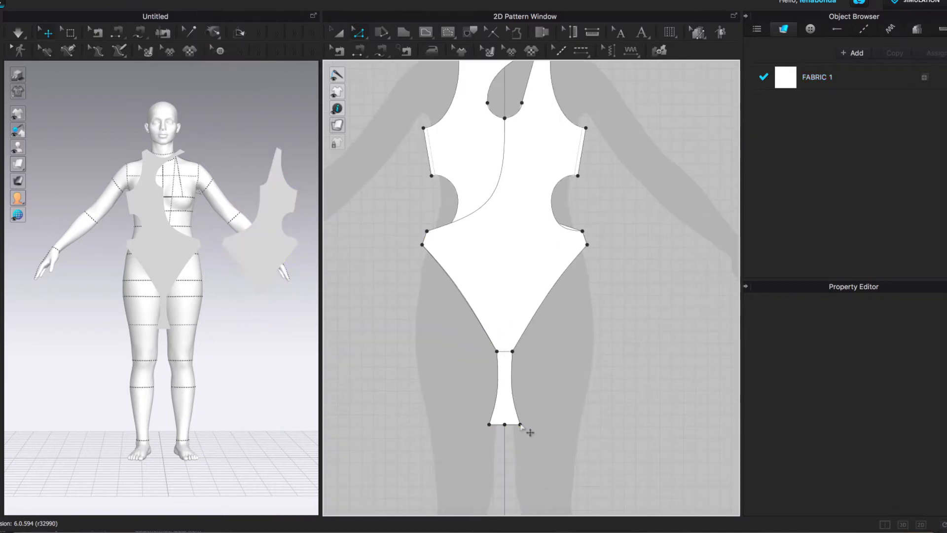
pyautogui.moveTo(513, 351); pyautogui.dragTo(588, 245)
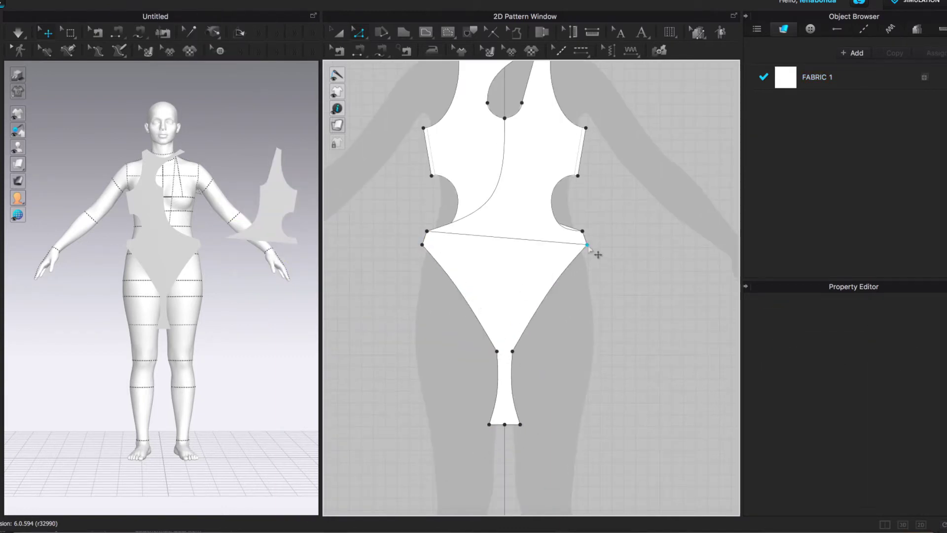
pyautogui.scroll(2, 596, 247)
pyautogui.click(377, 237)
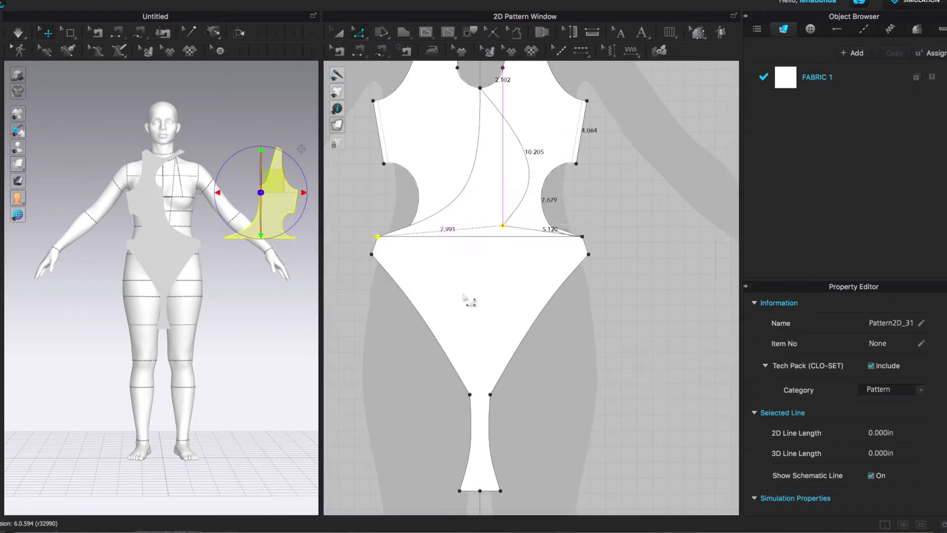
# Draw an internal line on the mirrored copy from the chest opening's lower centre point to the right hip corner
pyautogui.moveTo(589, 203); pyautogui.dragTo(510, 329, button='middle')
pyautogui.click(510, 332)
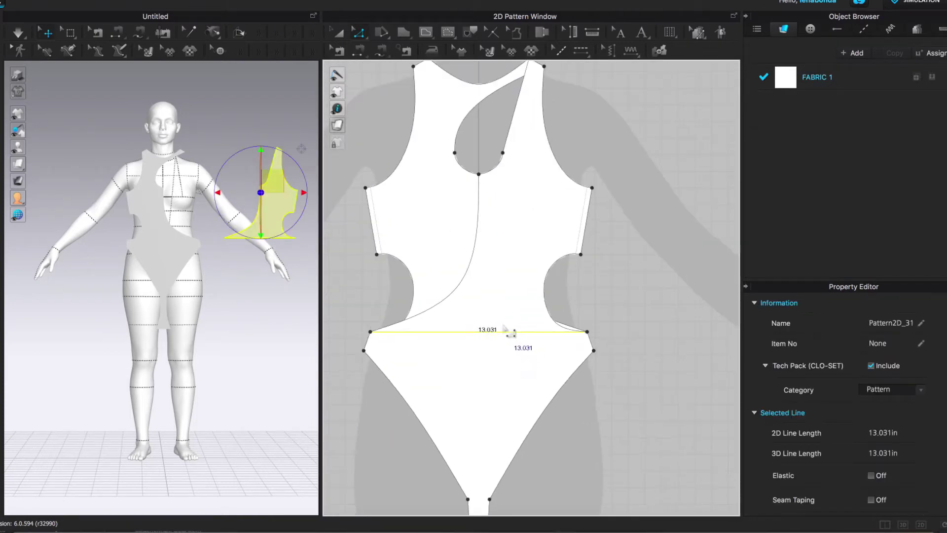
pyautogui.click(427, 32)
pyautogui.doubleClick(587, 331)
# Curve the internal line so it sweeps down the torso and past the right waist cutout to the hip corner
pyautogui.click(359, 32)
pyautogui.click(390, 80)
pyautogui.moveTo(533, 252); pyautogui.dragTo(577, 336)
pyautogui.scroll(-2, 577, 336)
pyautogui.scroll(5, 578, 336)
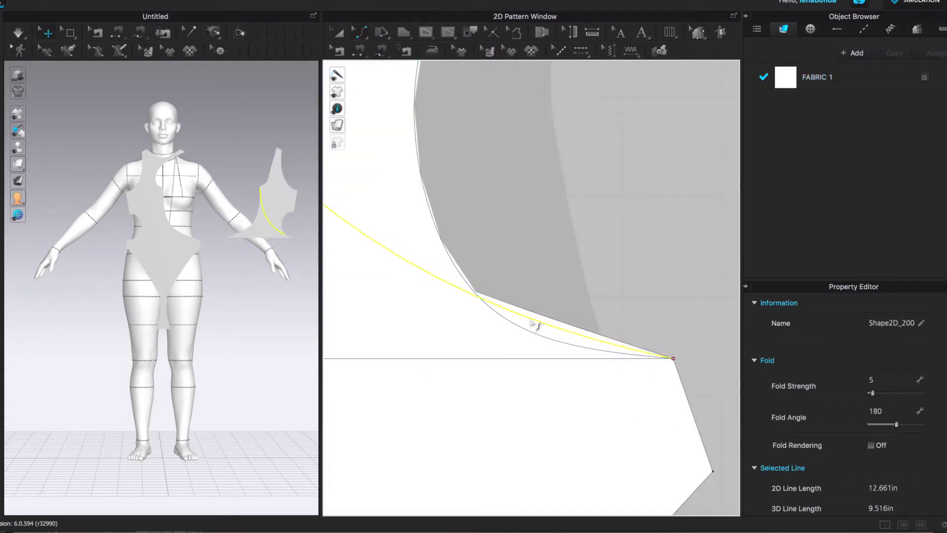
pyautogui.scroll(-5, 535, 315)
# Cut the mirrored copy along the curved internal line and keep only the right side torso panel
pyautogui.press('a')
pyautogui.rightClick(586, 82)
pyautogui.scroll(-4, 650, 402)
pyautogui.click(610, 314)
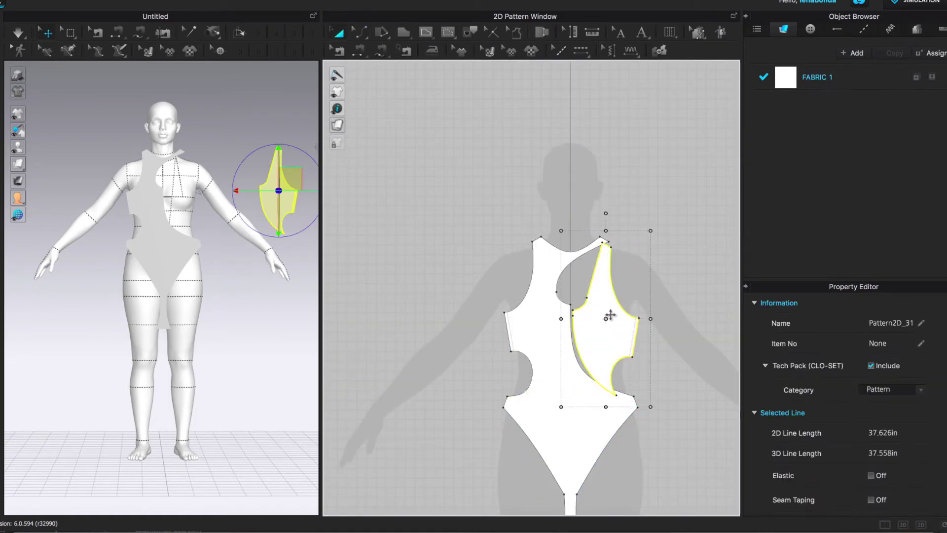
# Reshape the side panel's inner edge with a curve point so it follows the main front's curved edge
pyautogui.press('z')
pyautogui.scroll(5, 623, 376)
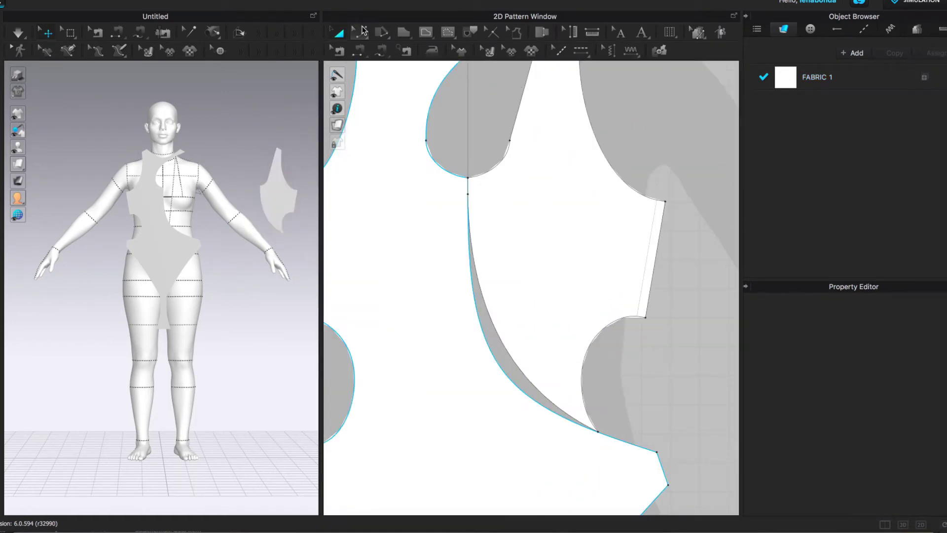
pyautogui.click(513, 371)
pyautogui.scroll(3, 646, 443)
pyautogui.scroll(-3, 659, 332)
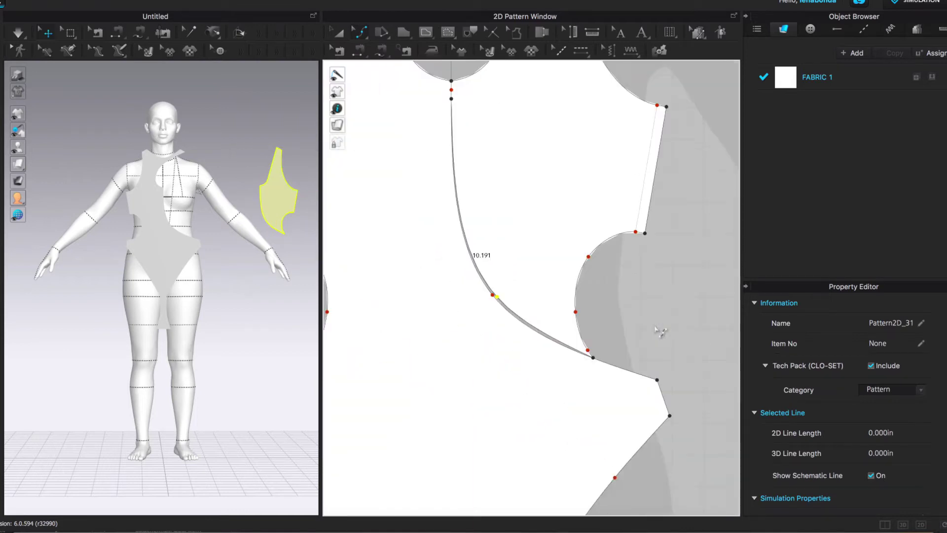
pyautogui.scroll(6, 634, 447)
pyautogui.scroll(-6, 636, 446)
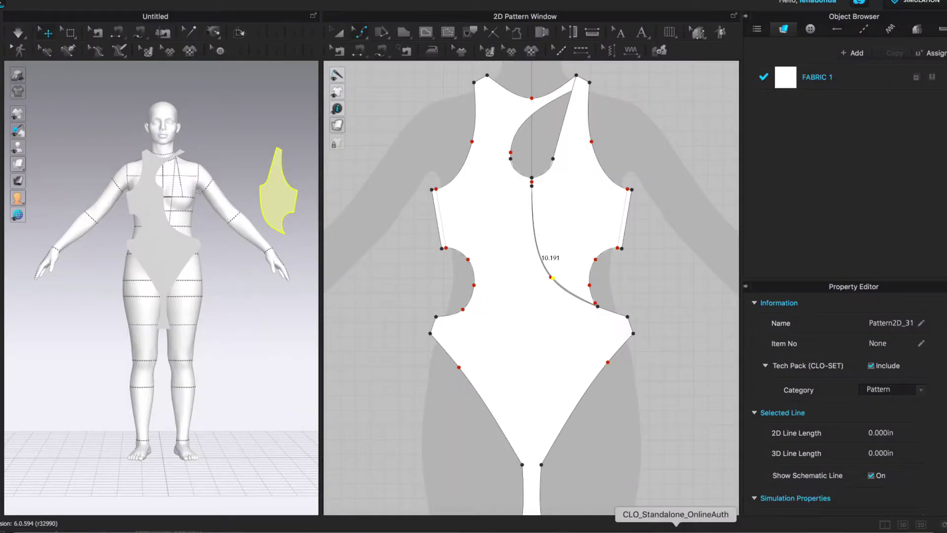
# Move the side panel clear of the main front and sew its curved inner edge and shoulder edge to the matching front edges
pyautogui.press('a')
pyautogui.click(562, 196)
pyautogui.moveTo(562, 196); pyautogui.dragTo(603, 196)
pyautogui.press('z')
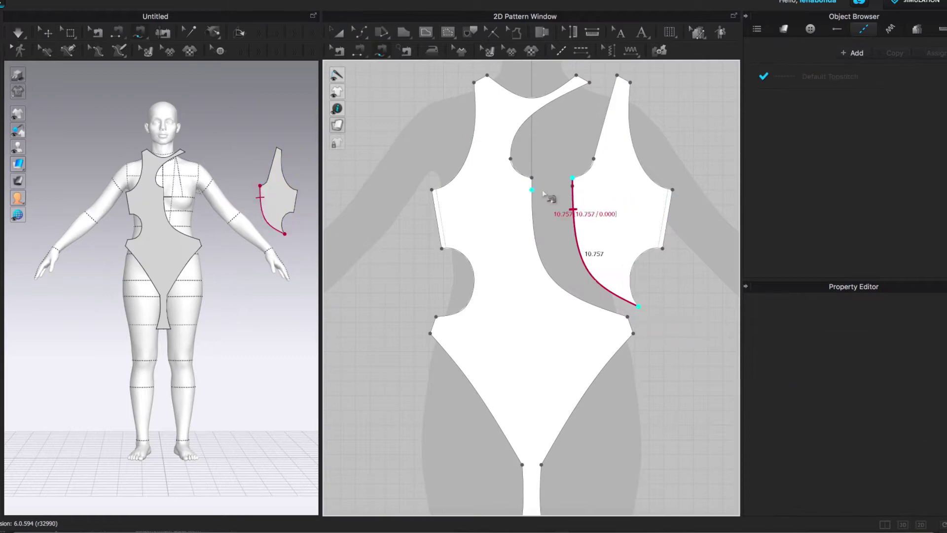
pyautogui.click(542, 194)
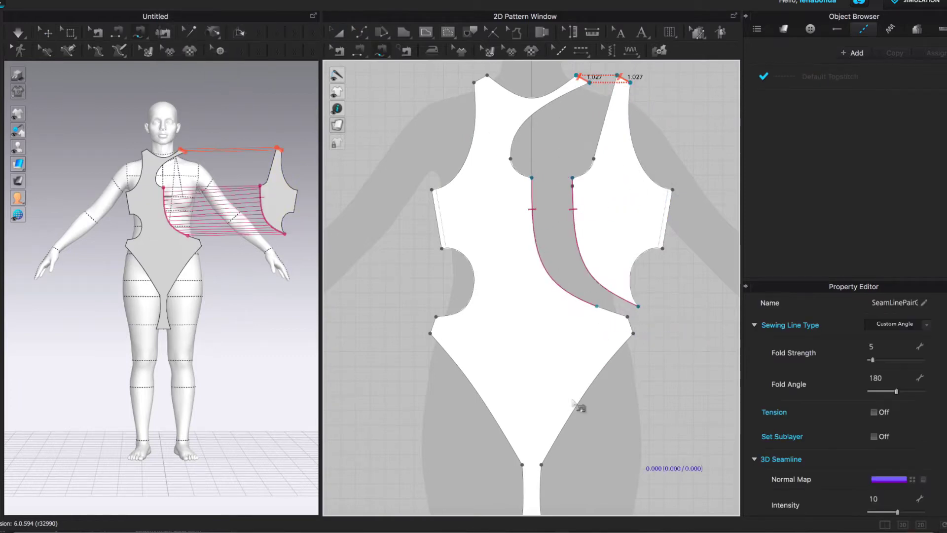
# Move the side panel back against the main front and paste a copy of the main front piece beside them
pyautogui.press('a')
pyautogui.scroll(-3, 557, 383)
pyautogui.rightClick(610, 264)
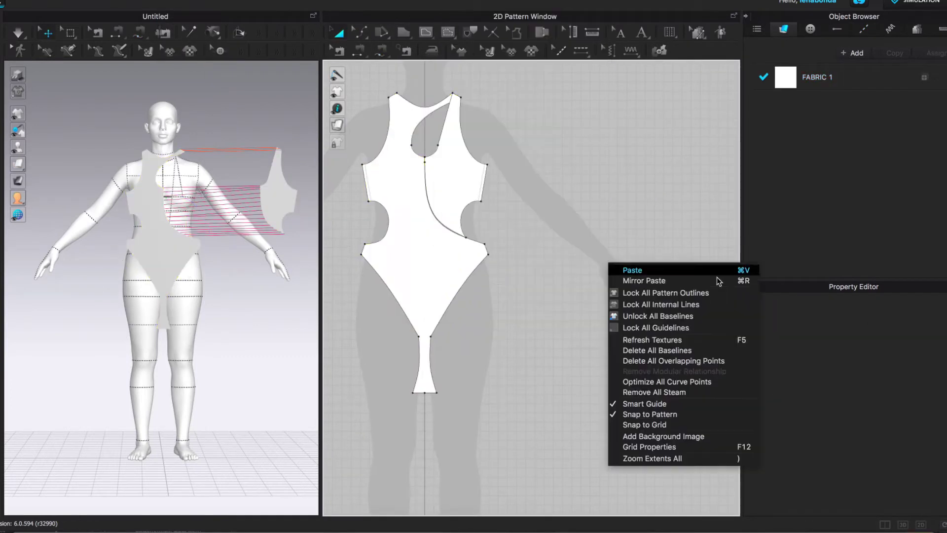
pyautogui.click(718, 281)
pyautogui.click(651, 381)
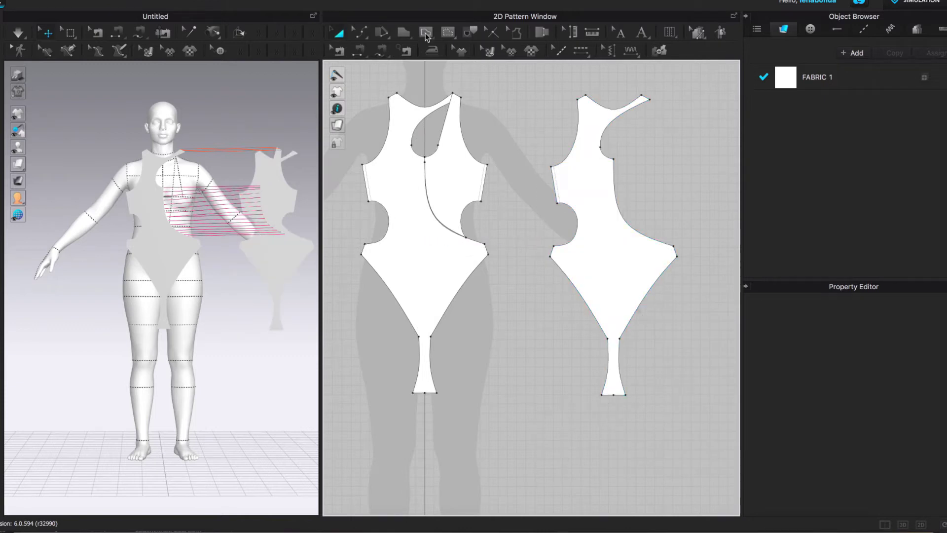
# Draw three internal lines across the copied piece: at the underarm, at the top of the side cutout and at the hip
pyautogui.scroll(2, 554, 169)
pyautogui.moveTo(554, 169); pyautogui.dragTo(611, 169)
pyautogui.click(591, 164)
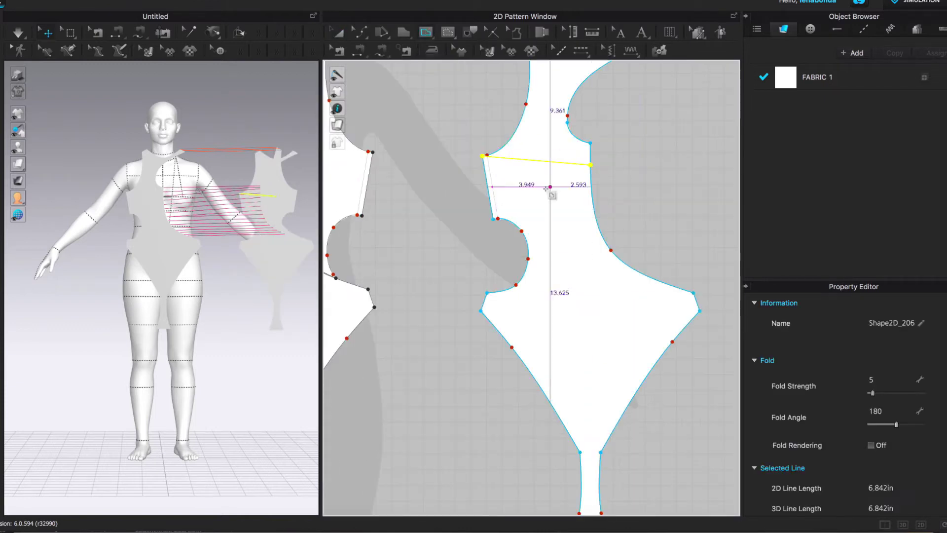
pyautogui.press('Return')
pyautogui.click(487, 293)
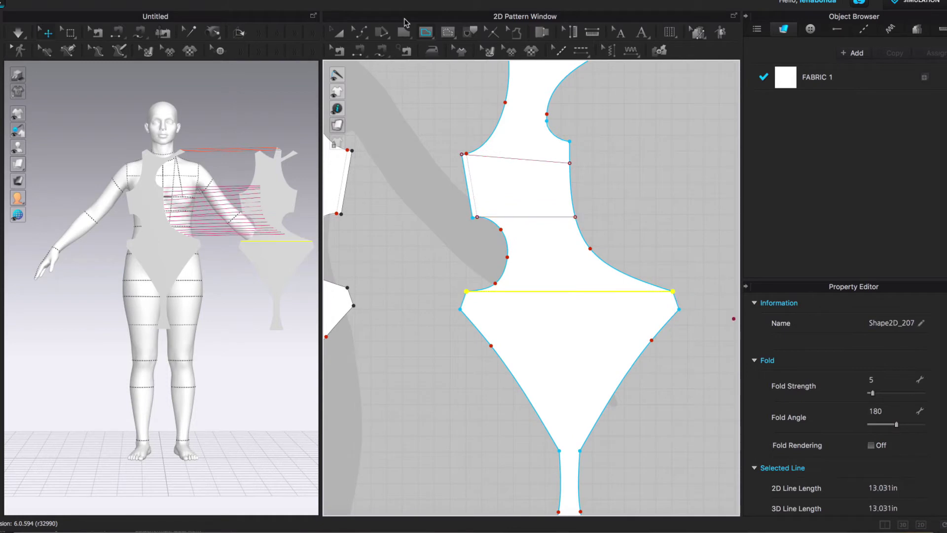
# Cut the copy along the internal lines and delete the upper bodice, waist section and crotch strip, keeping the back band and brief
pyautogui.press('z')
pyautogui.scroll(-3, 600, 227)
pyautogui.click(595, 168)
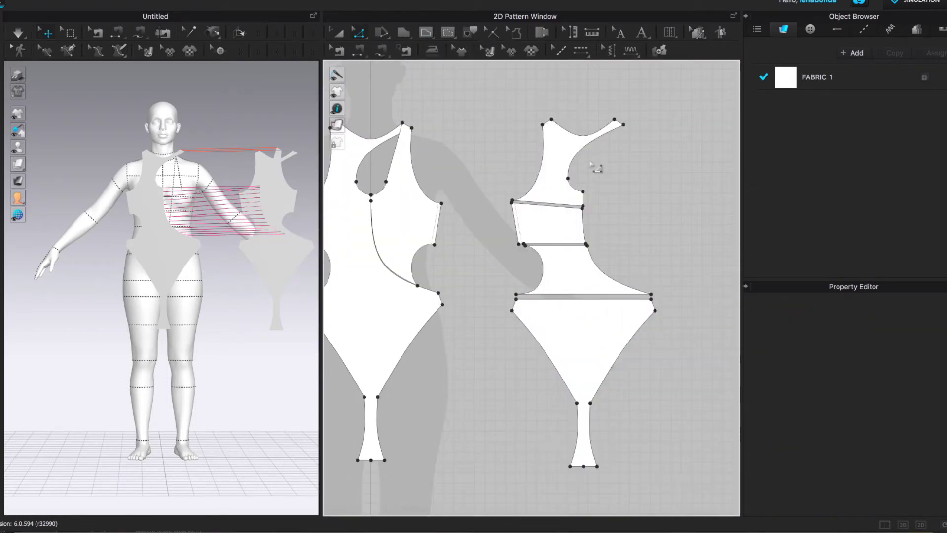
pyautogui.press('Delete')
pyautogui.click(581, 262)
pyautogui.press('Delete')
pyautogui.click(582, 446)
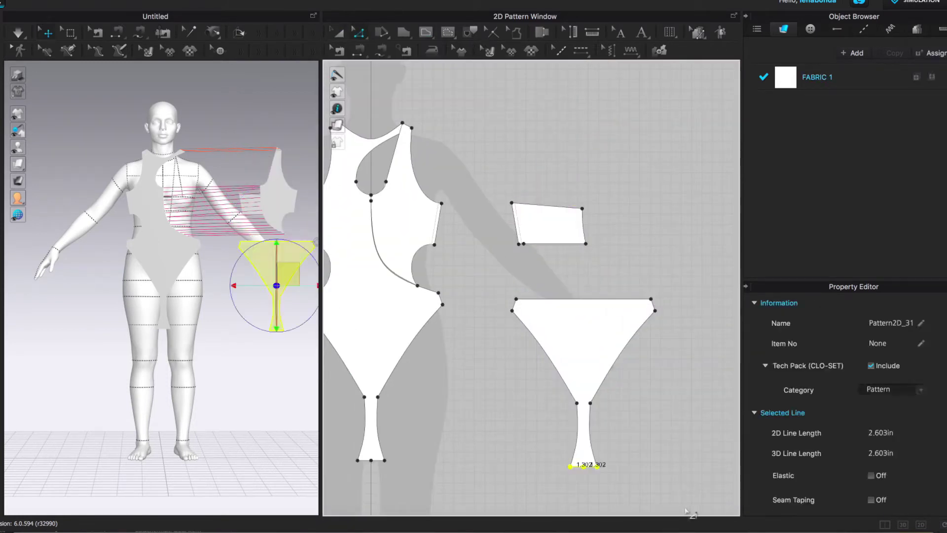
pyautogui.press('Delete')
# Reshape the back band so its upper and lower edges taper to a narrow centre back edge about 1 in high
pyautogui.scroll(-2, 664, 238)
pyautogui.scroll(3, 607, 219)
pyautogui.click(611, 234)
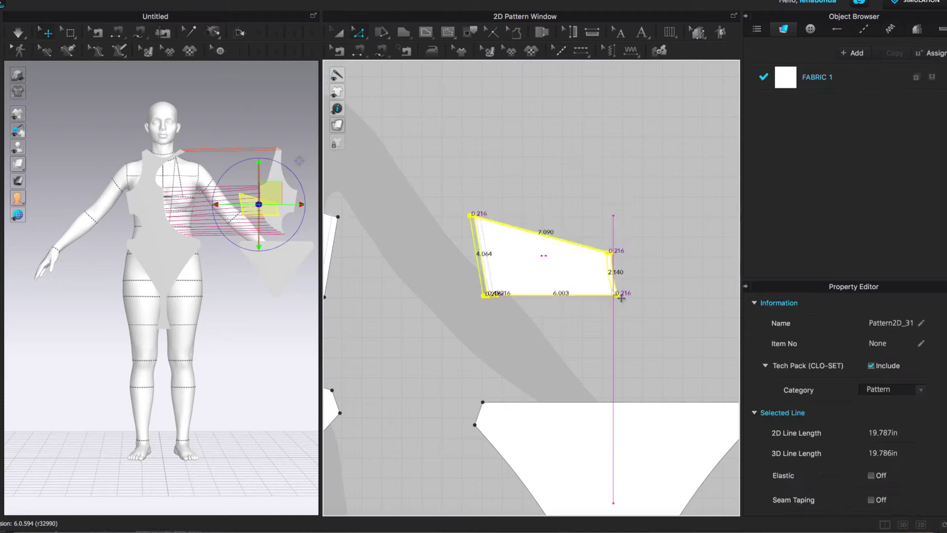
pyautogui.moveTo(622, 298); pyautogui.dragTo(599, 279)
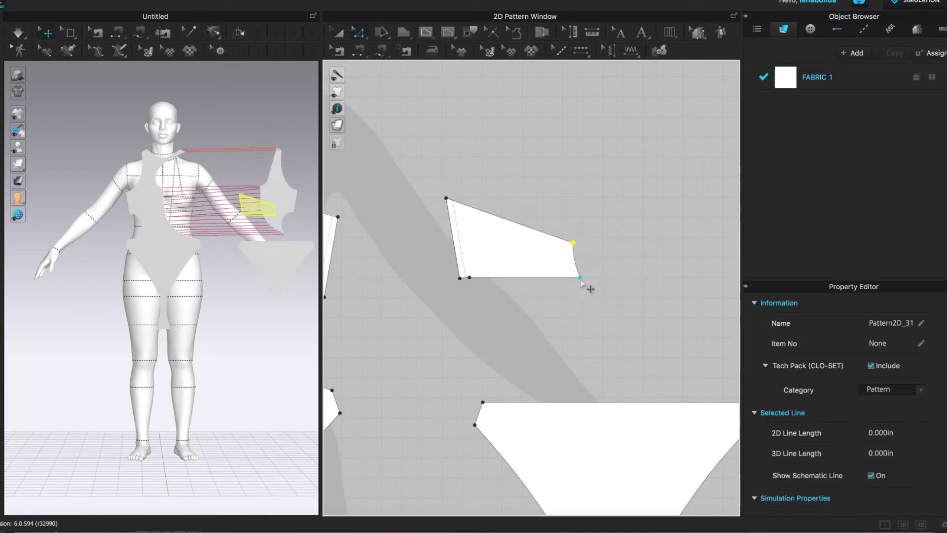
pyautogui.scroll(3, 518, 269)
# Create a mirrored symmetric half of the back band and place it beside the first half
pyautogui.rightClick(500, 244)
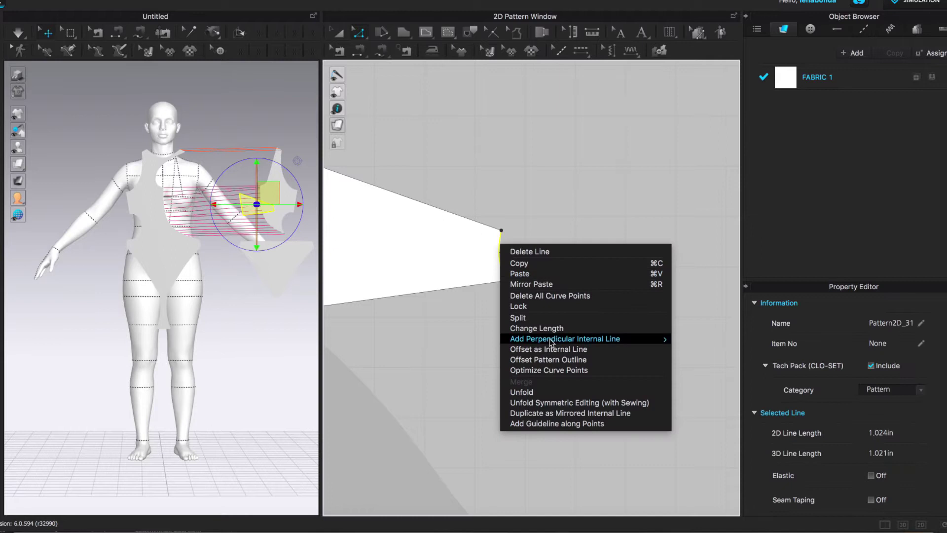
pyautogui.press('Escape')
pyautogui.scroll(-3, 532, 286)
pyautogui.rightClick(472, 296)
pyautogui.click(543, 66)
# Arrange the back band halves and the brief behind the avatar using the arrangement points, and hide the points
pyautogui.keyDown('shift'); pyautogui.click(584, 472); pyautogui.keyUp('shift')
pyautogui.moveTo(266, 316); pyautogui.dragTo(232, 155, button='right')
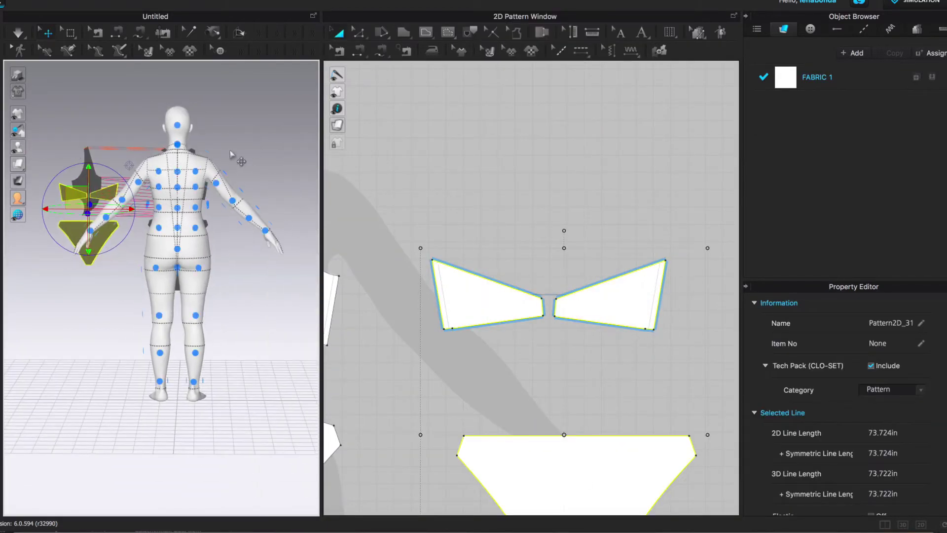
pyautogui.click(232, 156)
pyautogui.click(17, 147)
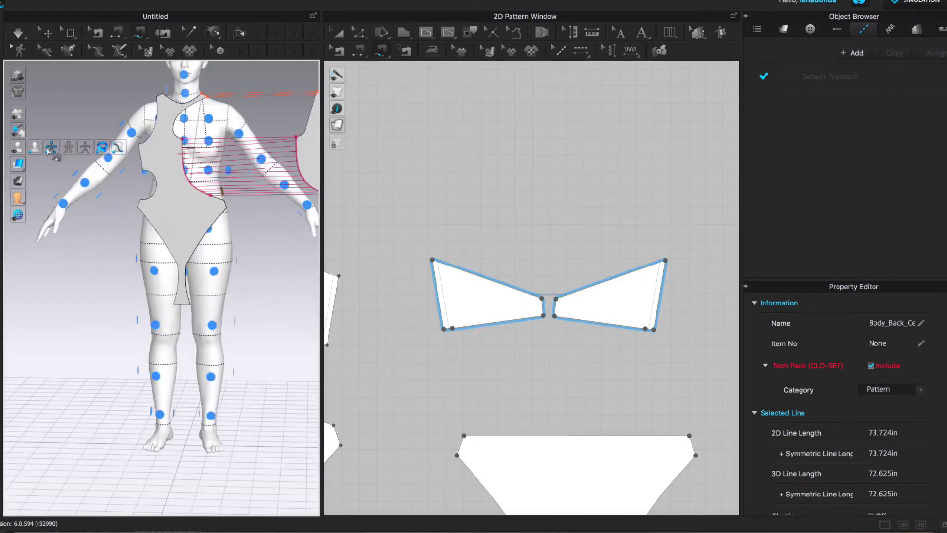
pyautogui.click(51, 147)
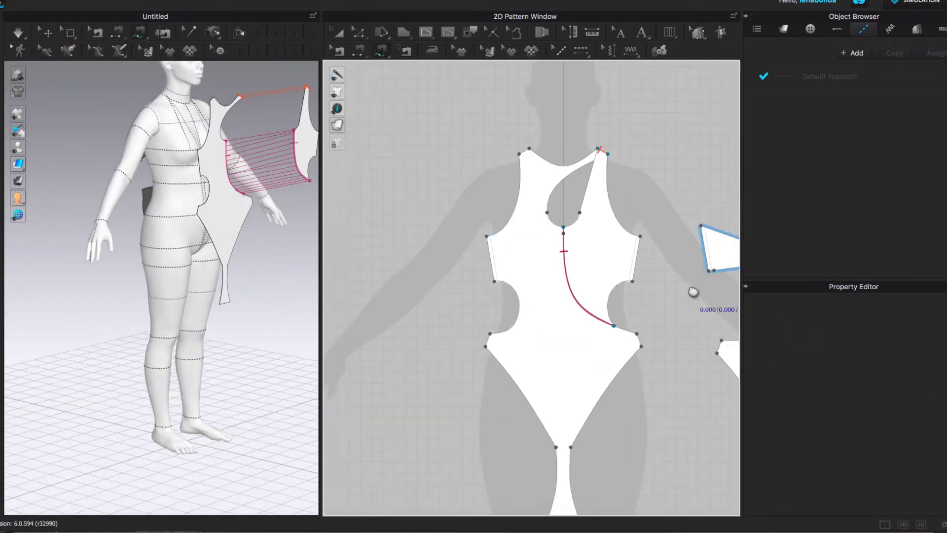
# Sew the outer edges of the back band and the brief's hip edges to the matching side edges of the front pieces
pyautogui.moveTo(494, 291); pyautogui.dragTo(532, 167, button='middle')
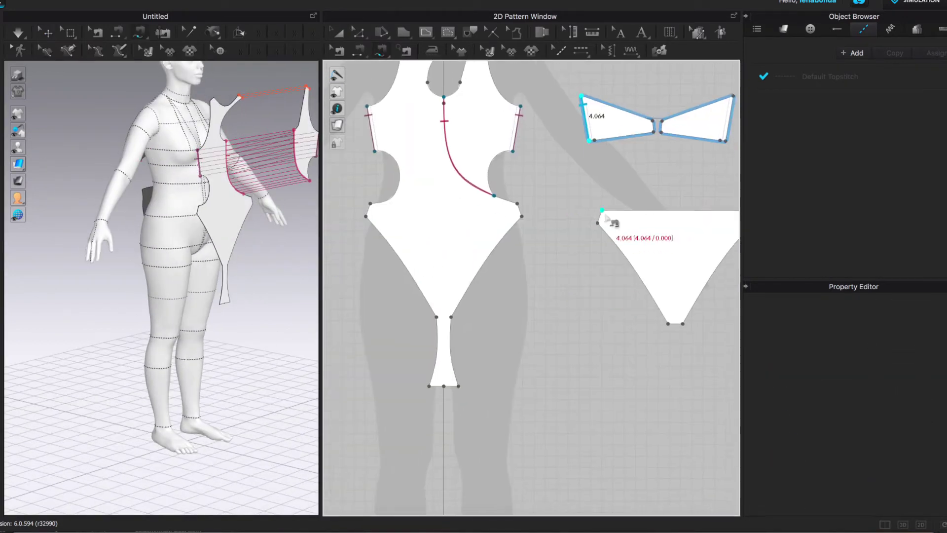
pyautogui.click(518, 132)
pyautogui.moveTo(177, 181); pyautogui.dragTo(193, 151, button='right')
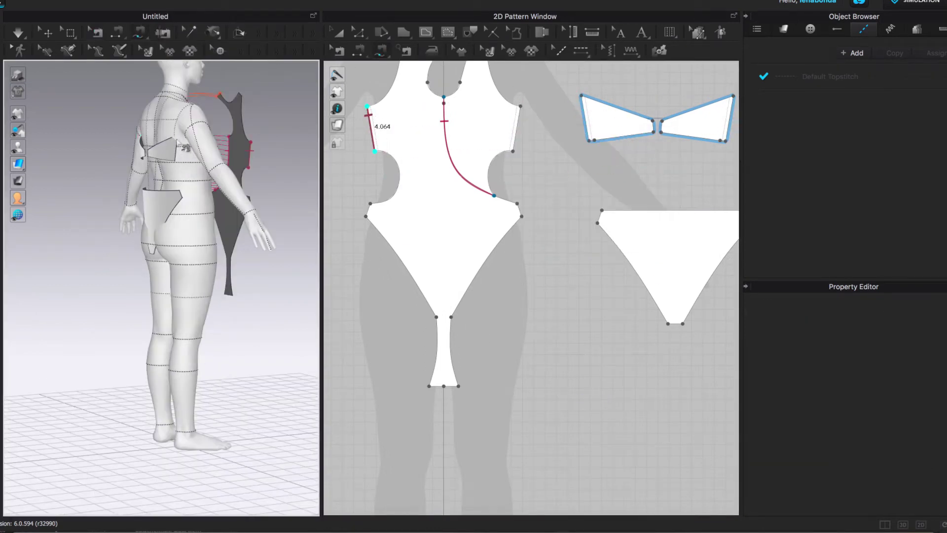
pyautogui.click(733, 104)
pyautogui.click(517, 160)
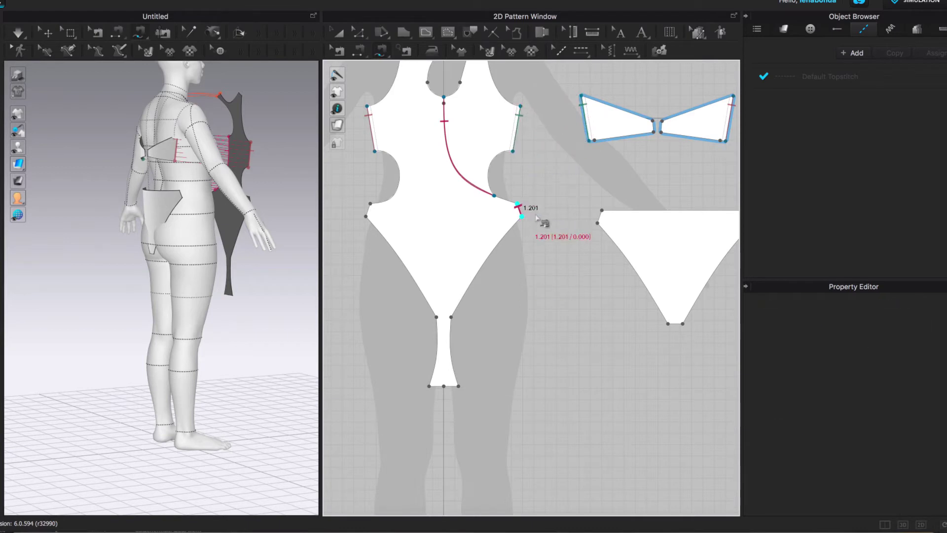
pyautogui.click(369, 211)
# Widen the brief's crotch edge to match the front strip and sew it to the strip's bottom edge
pyautogui.moveTo(518, 446); pyautogui.dragTo(446, 437, button='right')
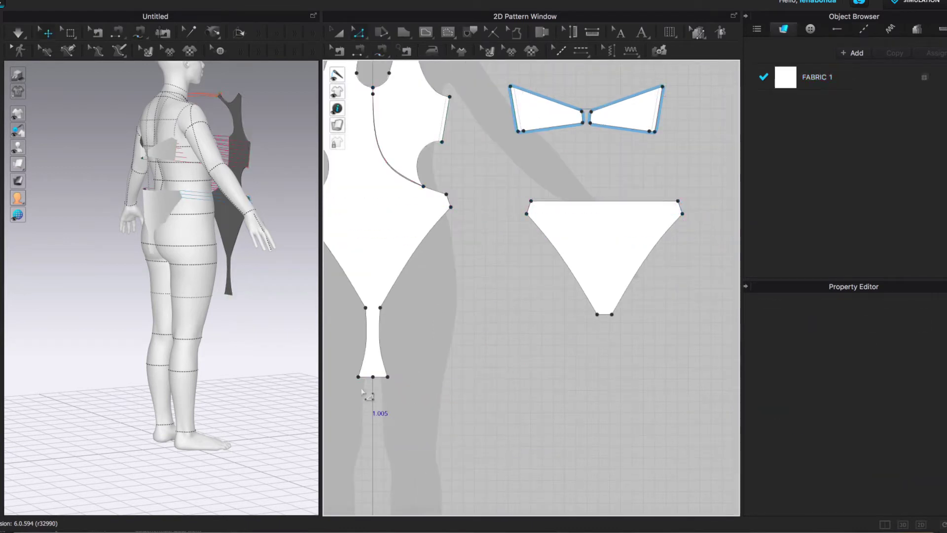
pyautogui.scroll(5, 510, 304)
pyautogui.click(592, 286)
pyautogui.click(577, 304)
pyautogui.moveTo(515, 303); pyautogui.dragTo(514, 303)
pyautogui.moveTo(618, 300); pyautogui.dragTo(664, 307)
pyautogui.hotkey('ctrl', '0')
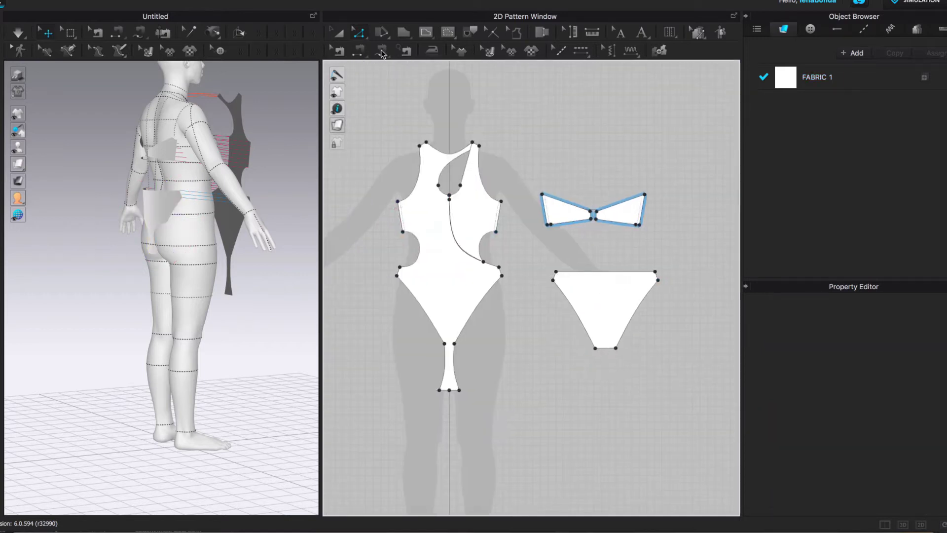
pyautogui.click(608, 348)
pyautogui.moveTo(608, 348); pyautogui.dragTo(212, 276, button='right')
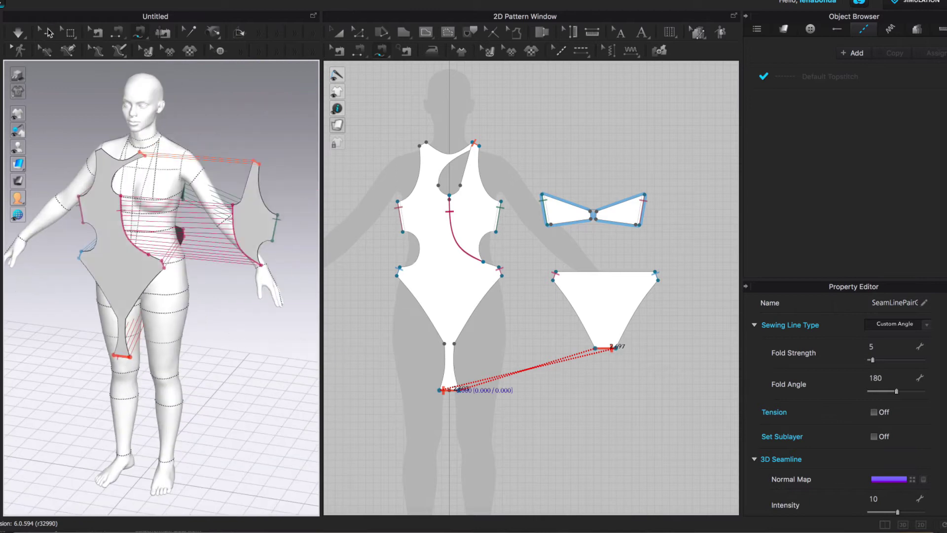
# Move the side panel in against the avatar's chest and simulate the garment
pyautogui.press('q')
pyautogui.click(228, 208)
pyautogui.moveTo(228, 208); pyautogui.dragTo(19, 394, button='right')
pyautogui.click(148, 276)
pyautogui.press('space')
# Sew the two back band halves together along their centre back edges
pyautogui.scroll(4, 610, 212)
pyautogui.click(611, 211)
pyautogui.moveTo(311, 346); pyautogui.dragTo(346, 197, button='right')
# Pin the shoulder edges of the main front and the side panel
pyautogui.click(62, 31)
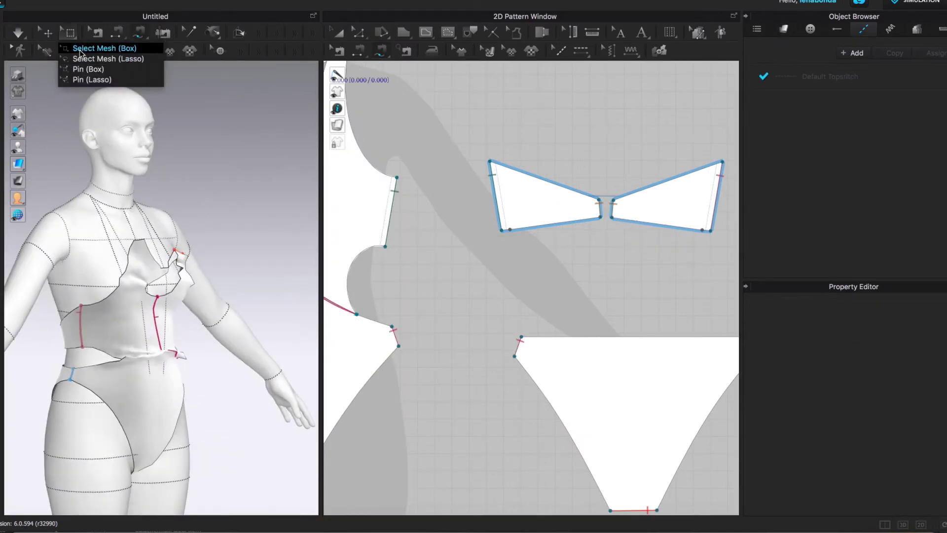
pyautogui.click(70, 33)
pyautogui.click(47, 32)
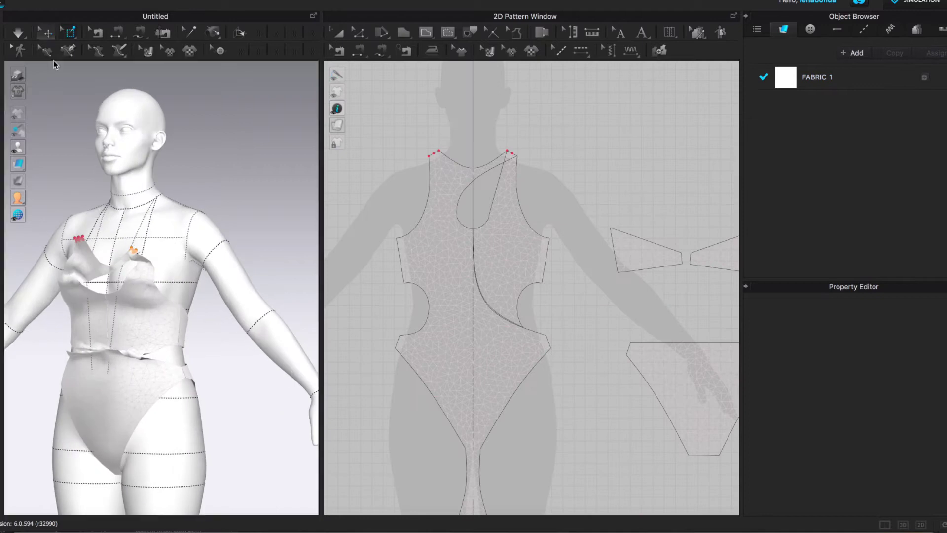
# Lift the pinned shoulder ends above the avatar's shoulders and simulate so the front pieces hang over the torso
pyautogui.moveTo(132, 249); pyautogui.dragTo(91, 158)
pyautogui.moveTo(237, 259); pyautogui.dragTo(93, 393, button='right')
pyautogui.click(159, 287)
pyautogui.click(143, 464)
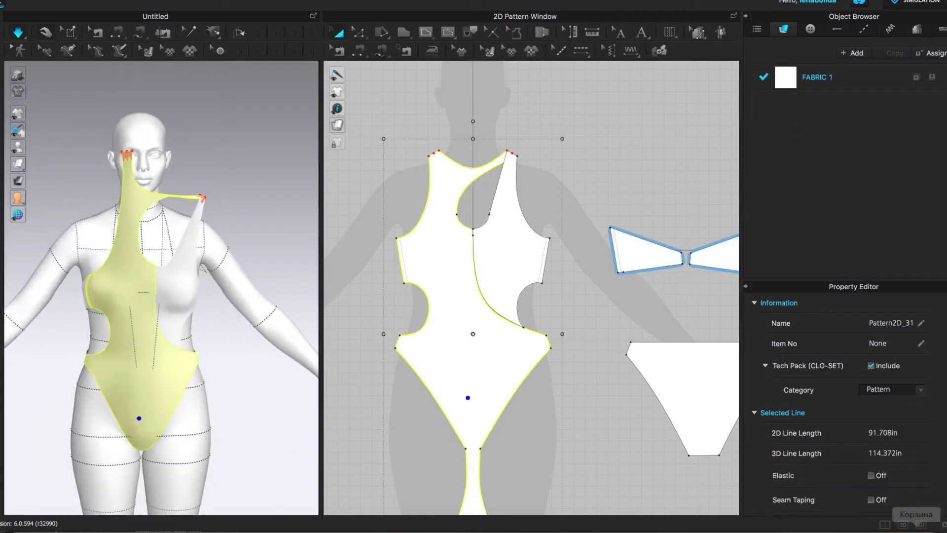
# Recolour FABRIC 1 to a light tan and change the garment's surface display style
pyautogui.click(817, 77)
pyautogui.scroll(-3, 839, 395)
pyautogui.click(921, 467)
pyautogui.click(442, 456)
pyautogui.click(31, 164)
# Pull the simulated bodysuit down over the bust, hips and crotch to even out its fit
pyautogui.moveTo(148, 296); pyautogui.dragTo(148, 444, button='right')
pyautogui.click(153, 313)
pyautogui.click(113, 410)
pyautogui.press('2')
pyautogui.click(150, 451)
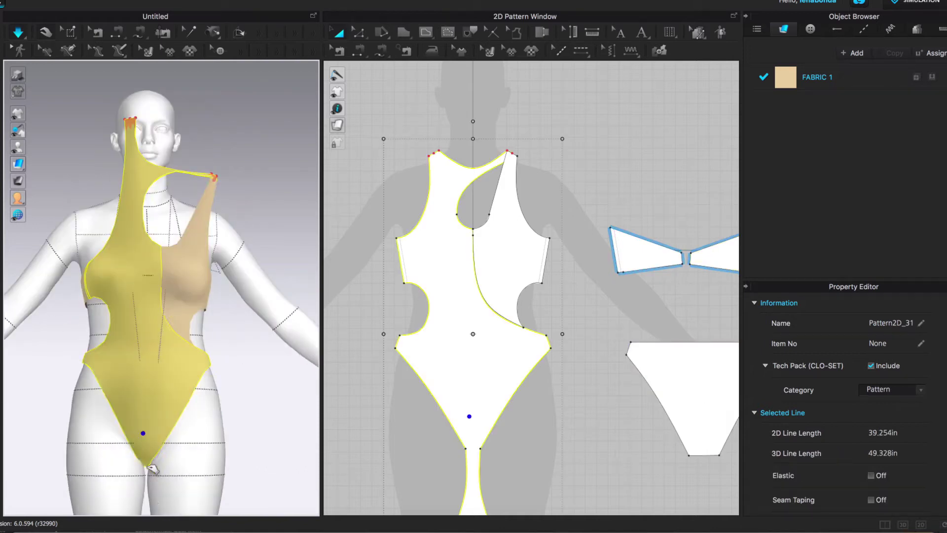
# Bring the pinned strap ends down onto the avatar's shoulders and settle the bodysuit around the body
pyautogui.moveTo(153, 410); pyautogui.dragTo(142, 269, button='right')
pyautogui.click(25, 313)
pyautogui.moveTo(140, 345); pyautogui.dragTo(150, 275, button='right')
pyautogui.click(167, 316)
pyautogui.moveTo(167, 316); pyautogui.dragTo(158, 313, button='right')
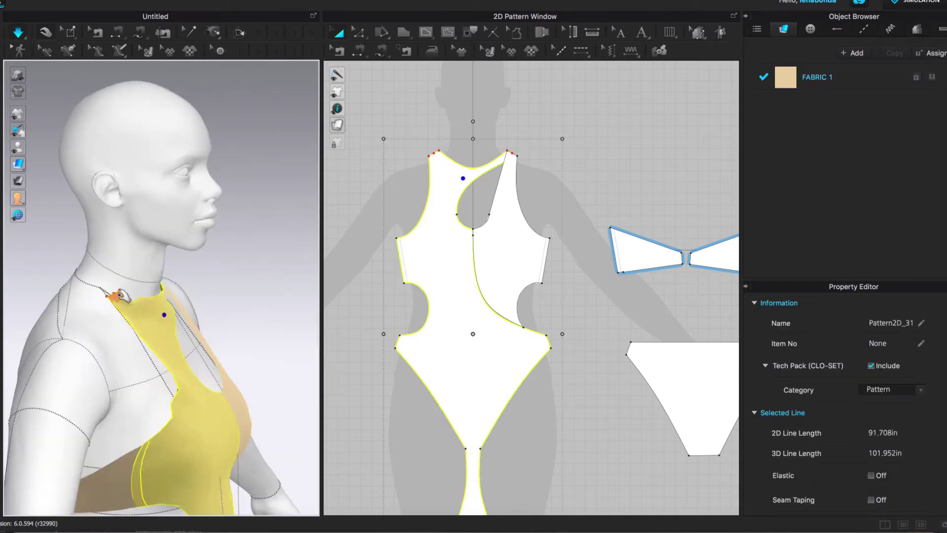
pyautogui.click(461, 105)
pyautogui.moveTo(148, 282); pyautogui.dragTo(195, 281, button='right')
pyautogui.scroll(-3, 154, 210)
pyautogui.click(154, 210)
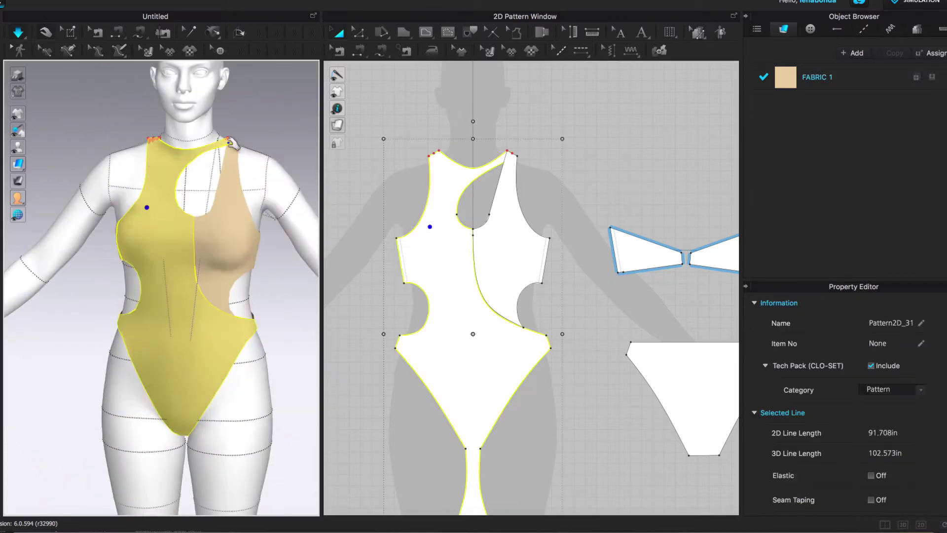
pyautogui.click(266, 328)
# Offset the main front's wide shoulder edge outward by 0.5 in to extend it
pyautogui.scroll(2, 266, 328)
pyautogui.scroll(-2, 266, 328)
pyautogui.moveTo(296, 370); pyautogui.dragTo(265, 179, button='right')
pyautogui.scroll(3, 383, 117)
pyautogui.press('z')
pyautogui.click(429, 217)
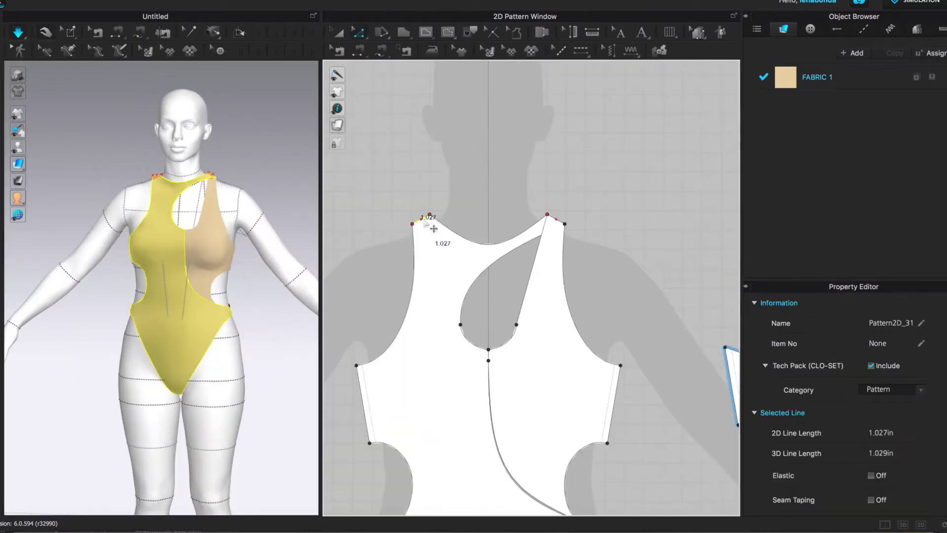
pyautogui.rightClick(430, 217)
pyautogui.click(511, 257)
pyautogui.press('Escape')
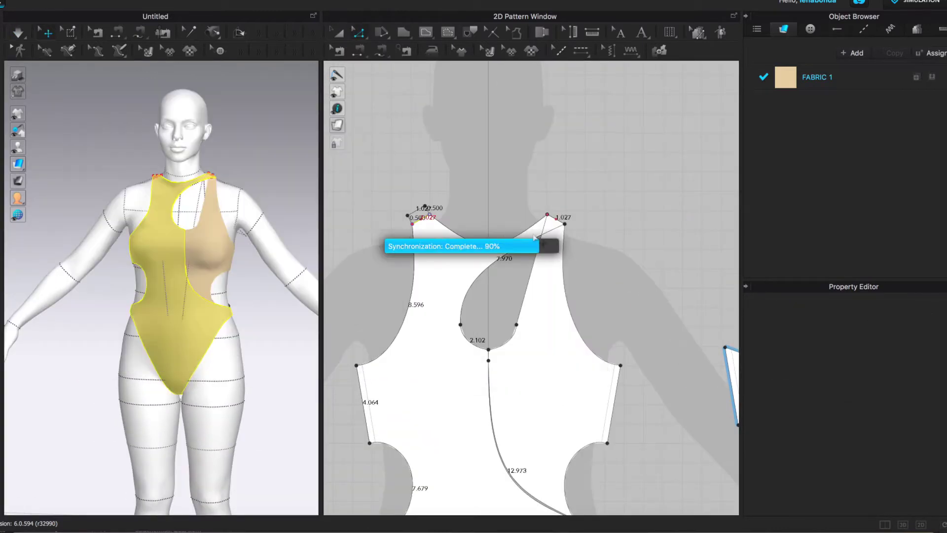
# Offset the side panel's shoulder edge outward by the same distance as the main front's shoulder
pyautogui.scroll(2, 538, 222)
pyautogui.rightClick(549, 223)
pyautogui.click(590, 331)
pyautogui.press('Escape')
pyautogui.scroll(-2, 501, 309)
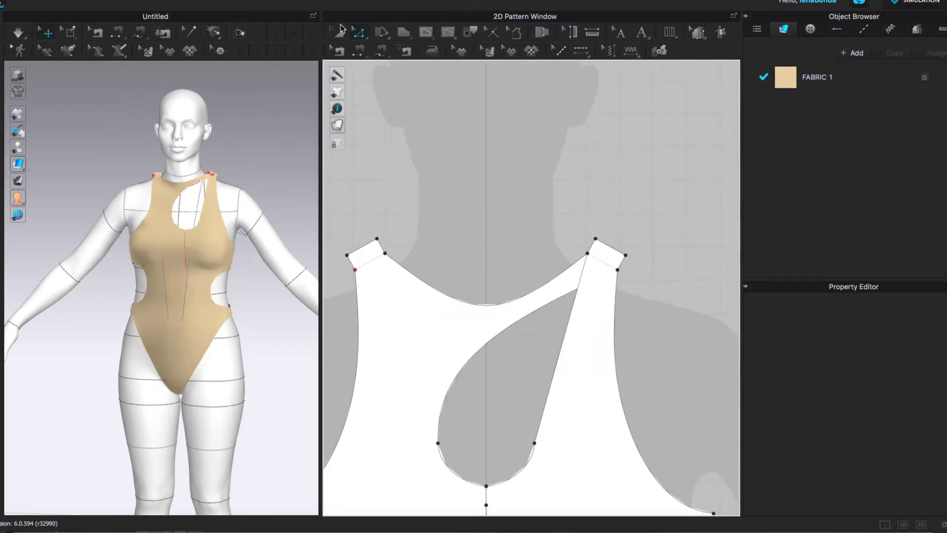
# Move the main front clear of the side panel and extend its narrow strap end outward by 0.5 in
pyautogui.click(502, 309)
pyautogui.rightClick(518, 255)
pyautogui.click(553, 364)
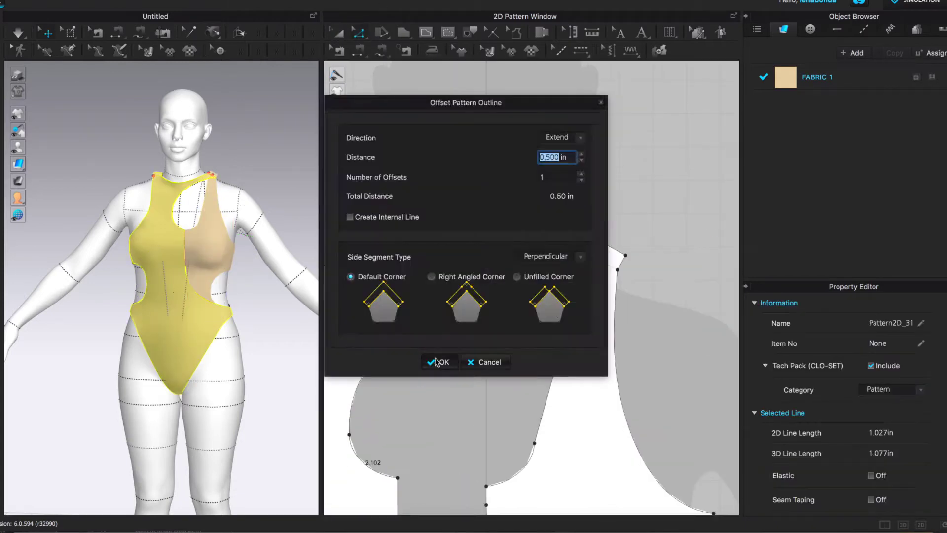
pyautogui.click(440, 419)
# Adjust the corner points of the side panel's shoulder extension so its angle follows the neighbouring strap end
pyautogui.click(551, 259)
pyautogui.click(619, 252)
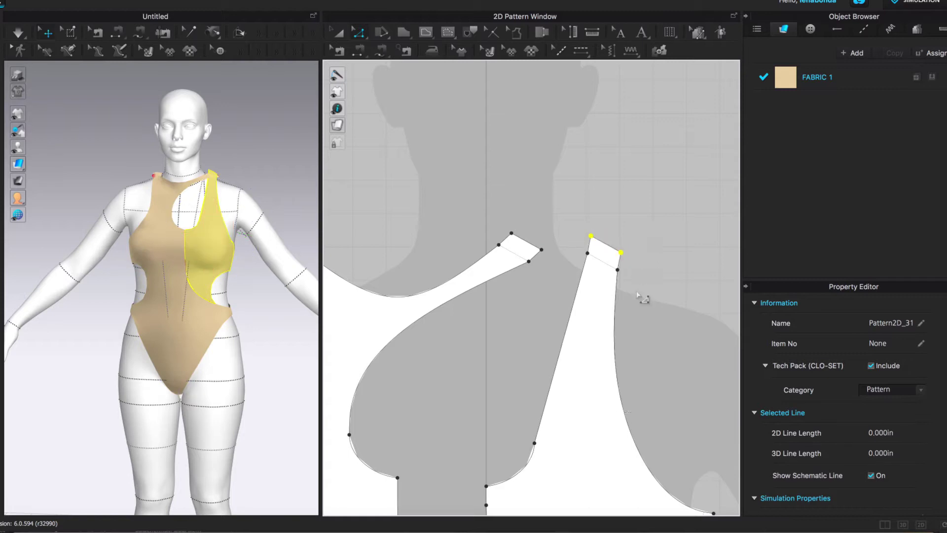
pyautogui.scroll(-2, 641, 298)
pyautogui.scroll(3, 207, 247)
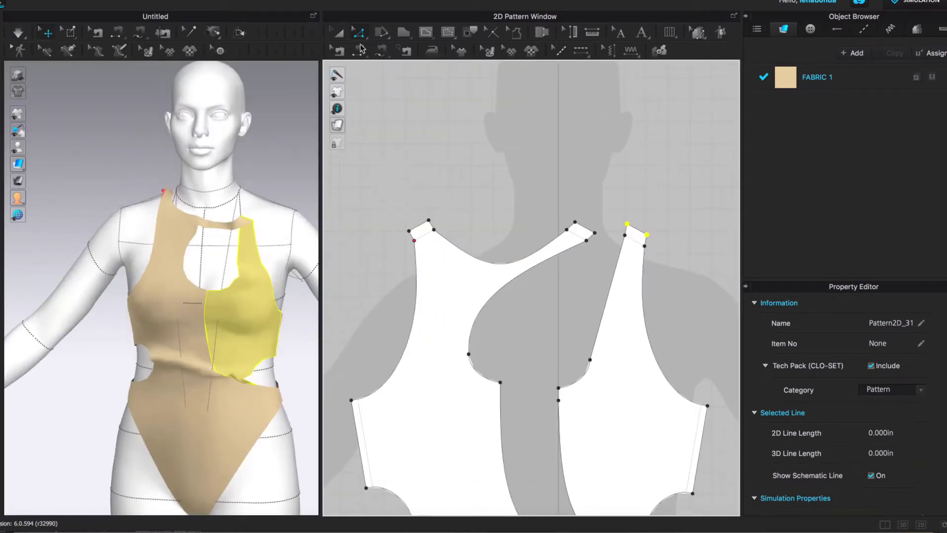
# Pin the extended strap ends together on the shoulder, simulate, and pull the main front smooth over the chest
pyautogui.click(265, 234)
pyautogui.press('space')
pyautogui.moveTo(265, 234); pyautogui.dragTo(366, 295, button='right')
pyautogui.click(424, 296)
pyautogui.moveTo(148, 246); pyautogui.dragTo(139, 390, button='right')
pyautogui.scroll(3, 148, 197)
pyautogui.click(281, 165)
pyautogui.click(134, 140)
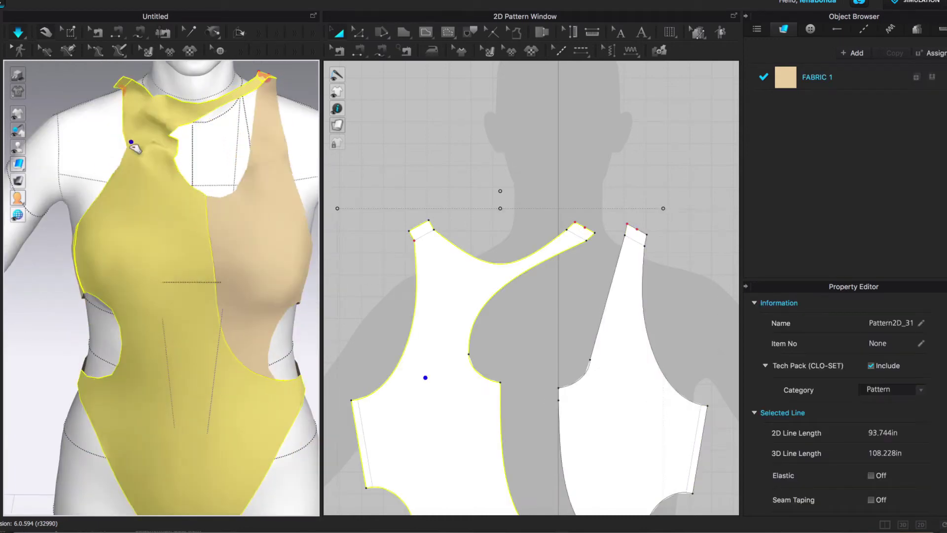
# Replace FABRIC 1 with Knit_Ponte_Jersey from the fabric library
pyautogui.press('space')
pyautogui.click(5, 67)
pyautogui.click(16, 83)
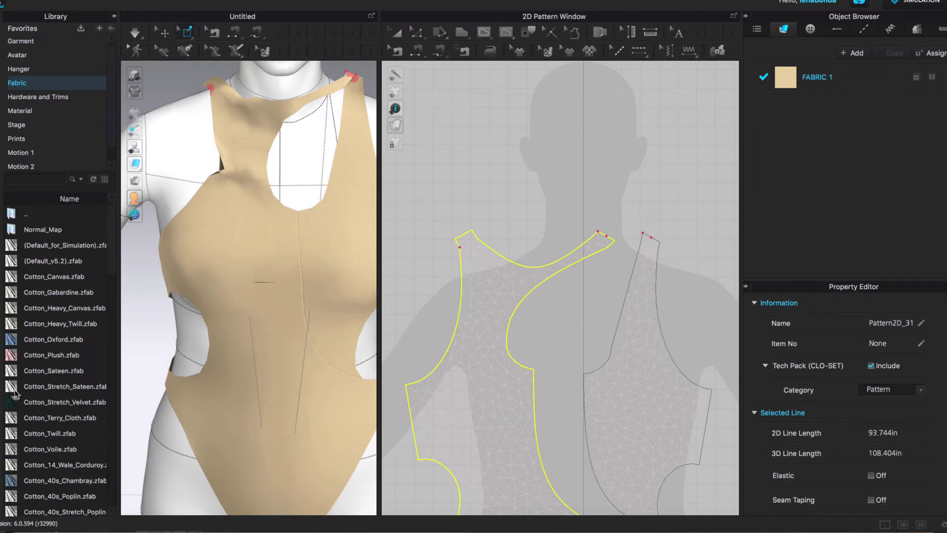
pyautogui.scroll(-5, 59, 370)
pyautogui.moveTo(64, 483)
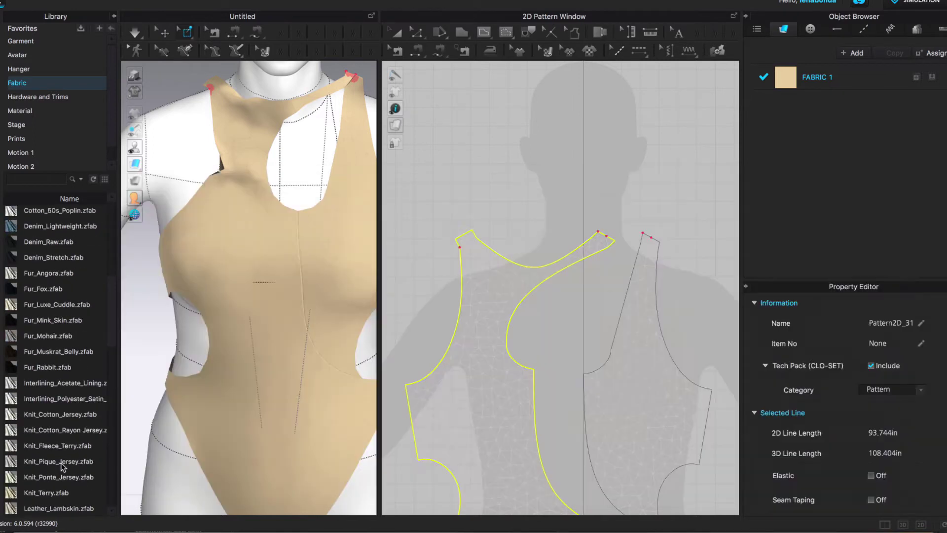
pyautogui.moveTo(63, 477); pyautogui.dragTo(814, 79)
# Expand the physical property details of Knit_Ponte_Jersey, adjust its settings, and simulate the bodysuit with the new fabric
pyautogui.scroll(-3, 894, 325)
pyautogui.click(832, 77)
pyautogui.scroll(-10, 908, 395)
pyautogui.doubleClick(908, 482)
pyautogui.write('0')
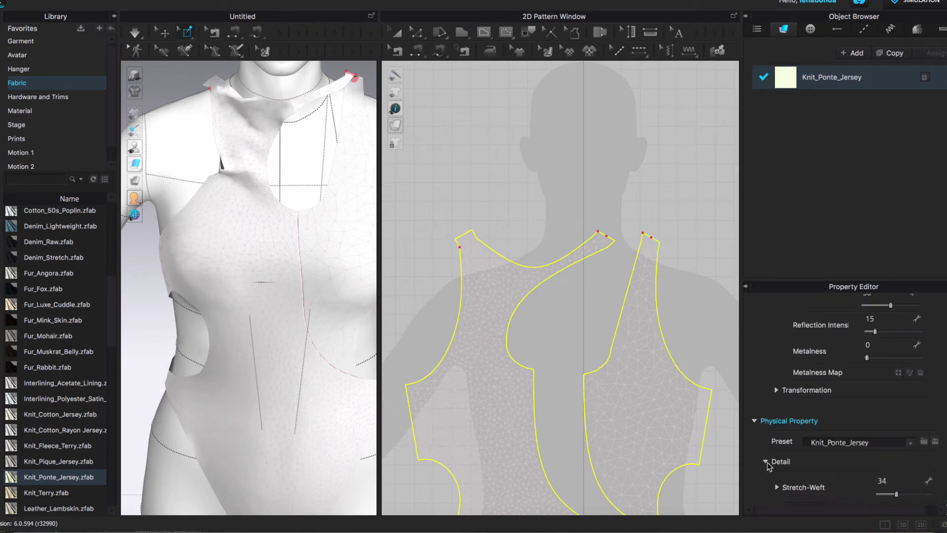
pyautogui.scroll(-3, 839, 424)
pyautogui.doubleClick(898, 374)
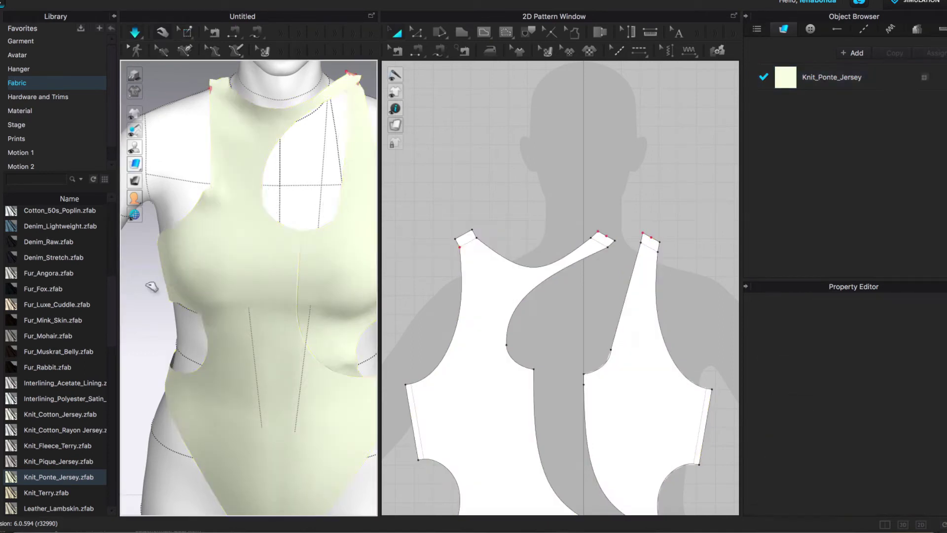
# Pull the back band into an even, level position across the avatar's back while simulating
pyautogui.moveTo(247, 296); pyautogui.dragTo(256, 268, button='right')
pyautogui.click(263, 290)
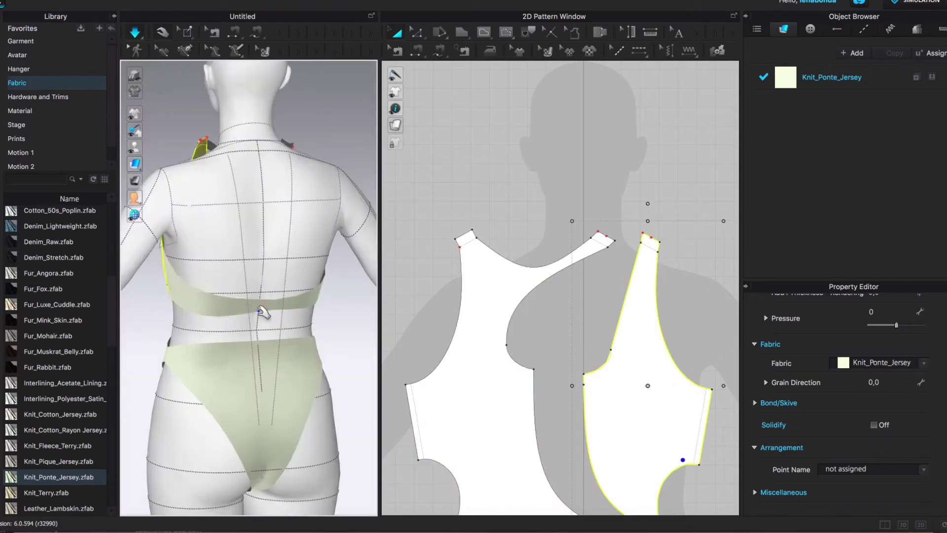
pyautogui.click(203, 296)
pyautogui.click(313, 302)
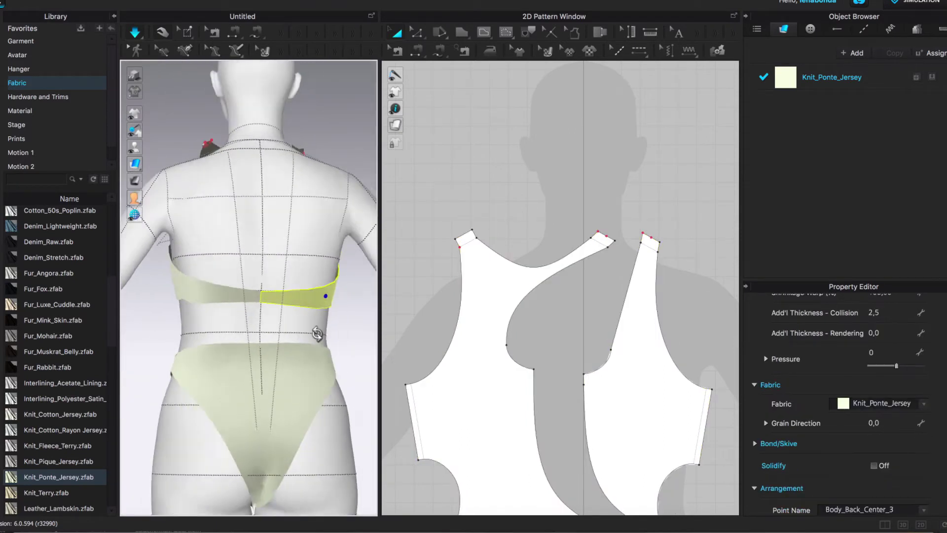
# Add a point at the middle of the back brief's upper edge and dip the edge slightly there
pyautogui.scroll(-3, 613, 321)
pyautogui.scroll(3, 614, 321)
pyautogui.rightClick(599, 301)
pyautogui.click(621, 365)
pyautogui.press('Return')
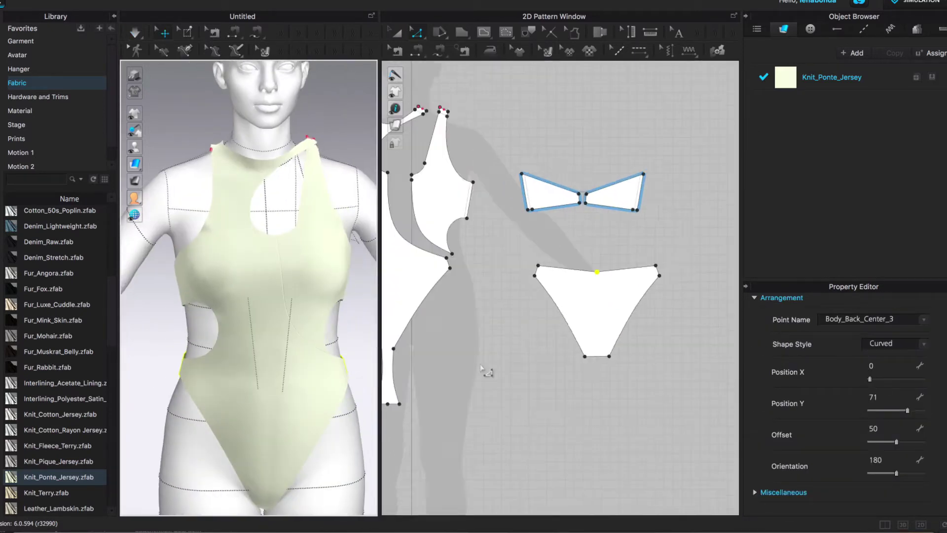
# Adjust the curve point on the main front's diagonal cutout edge and lower the middle of the neckline curve slightly
pyautogui.click(416, 32)
pyautogui.click(429, 79)
pyautogui.click(528, 207)
pyautogui.click(417, 32)
pyautogui.click(448, 69)
pyautogui.click(538, 216)
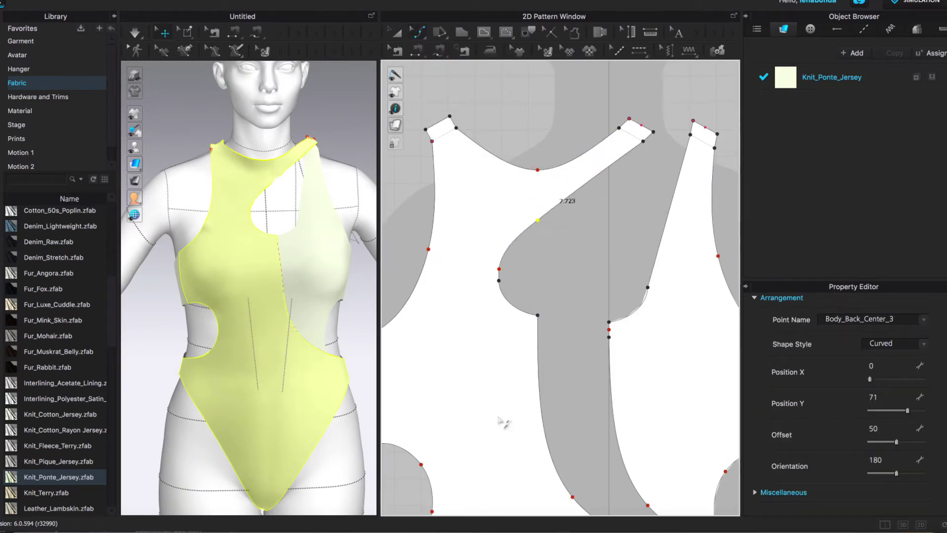
pyautogui.click(416, 32)
pyautogui.moveTo(539, 172); pyautogui.dragTo(546, 186)
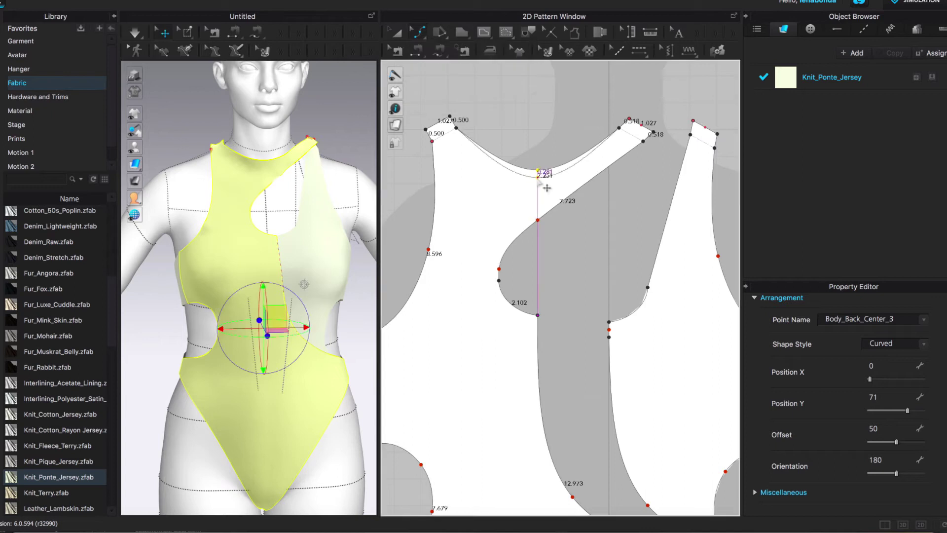
# Lower the bottom corners of the chest cutout on both front pieces and simulate the bodysuit
pyautogui.click(416, 32)
pyautogui.click(444, 64)
pyautogui.scroll(3, 538, 315)
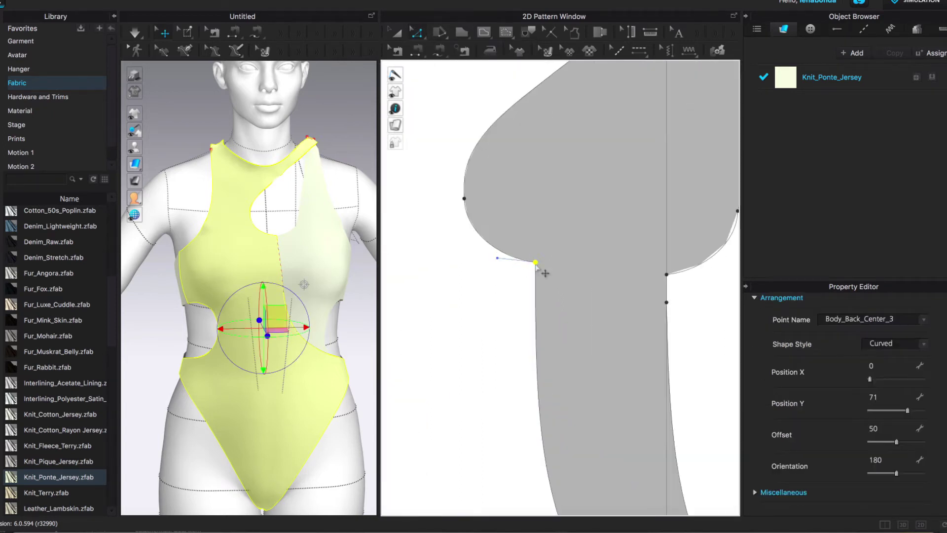
pyautogui.click(628, 312)
pyautogui.scroll(2, 628, 313)
pyautogui.click(678, 271)
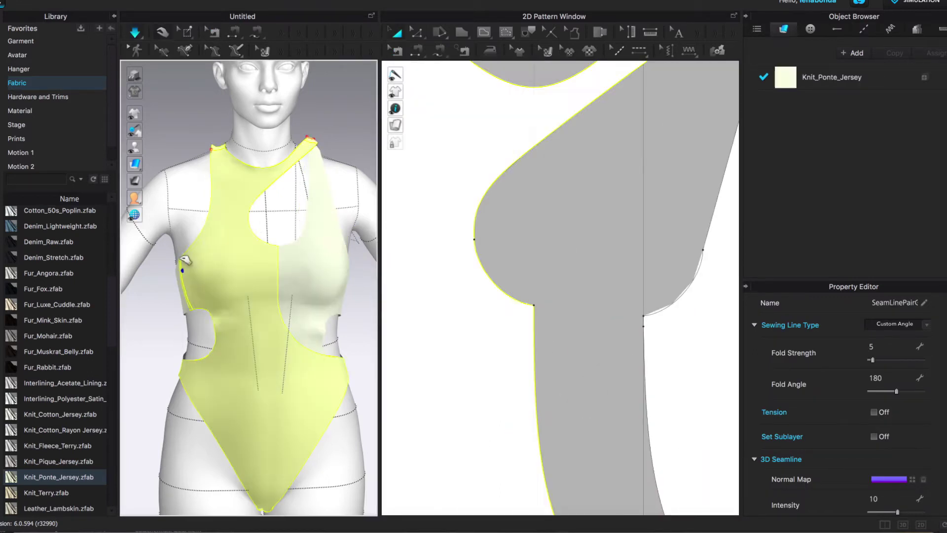
# Move the lower tip of the smaller front piece slightly down and outward, and simulate the result
pyautogui.moveTo(345, 239); pyautogui.dragTo(277, 295, button='right')
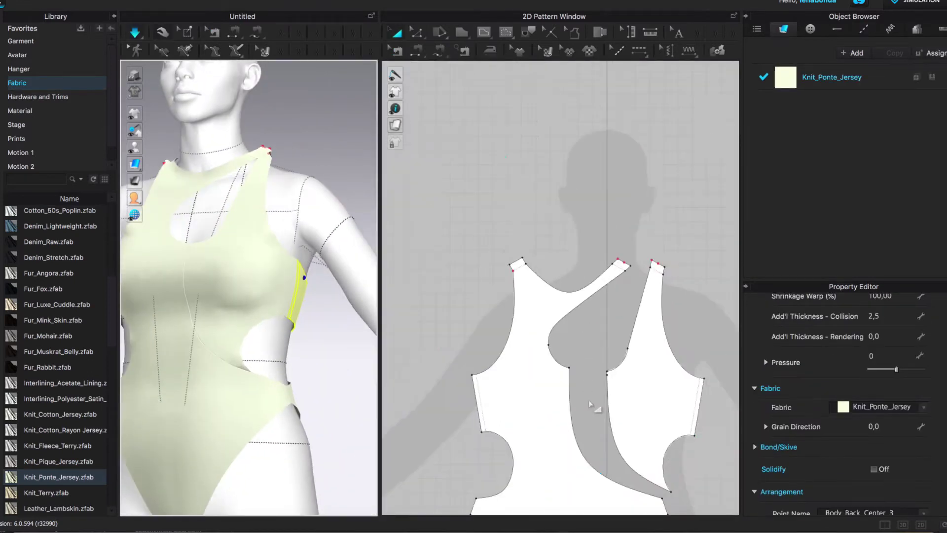
pyautogui.scroll(4, 612, 347)
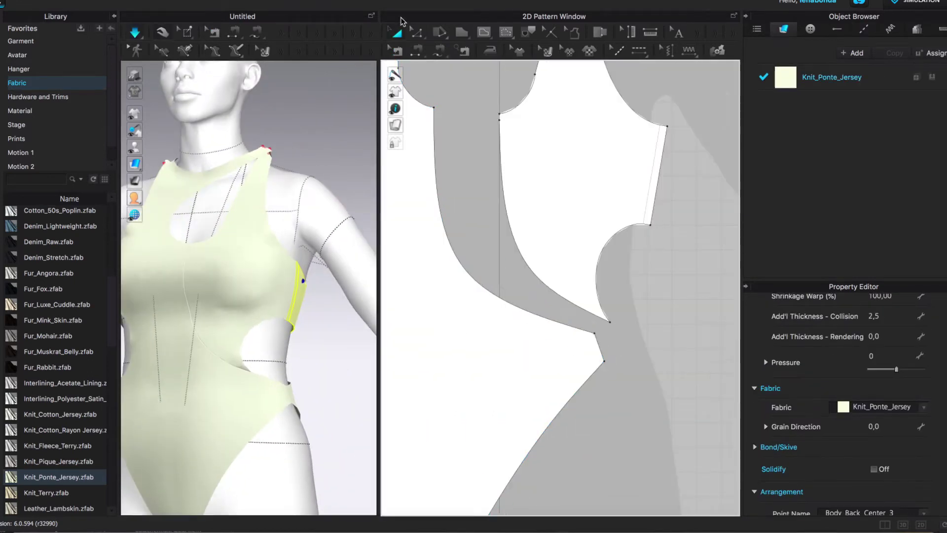
pyautogui.scroll(1, 611, 346)
pyautogui.click(612, 346)
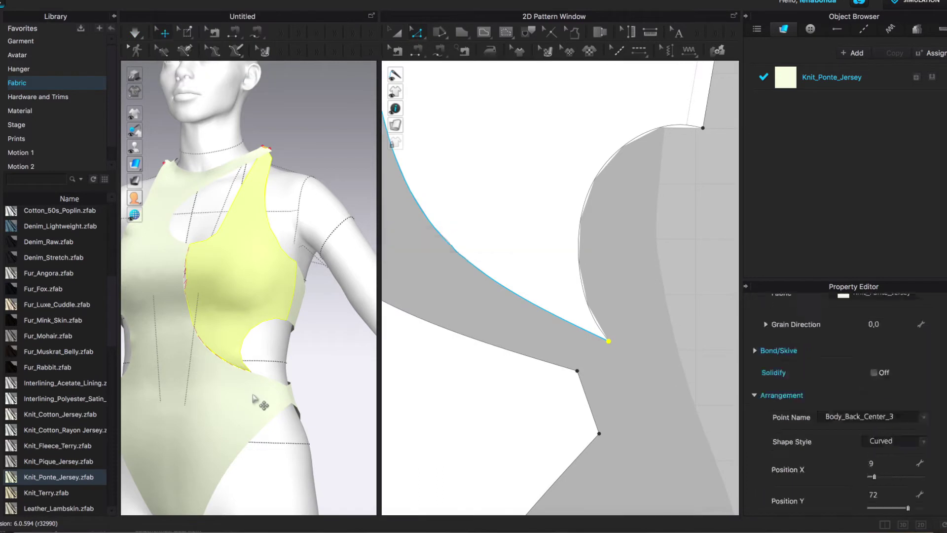
pyautogui.scroll(-3, 264, 406)
pyautogui.moveTo(265, 406); pyautogui.dragTo(266, 394, button='right')
pyautogui.click(297, 301)
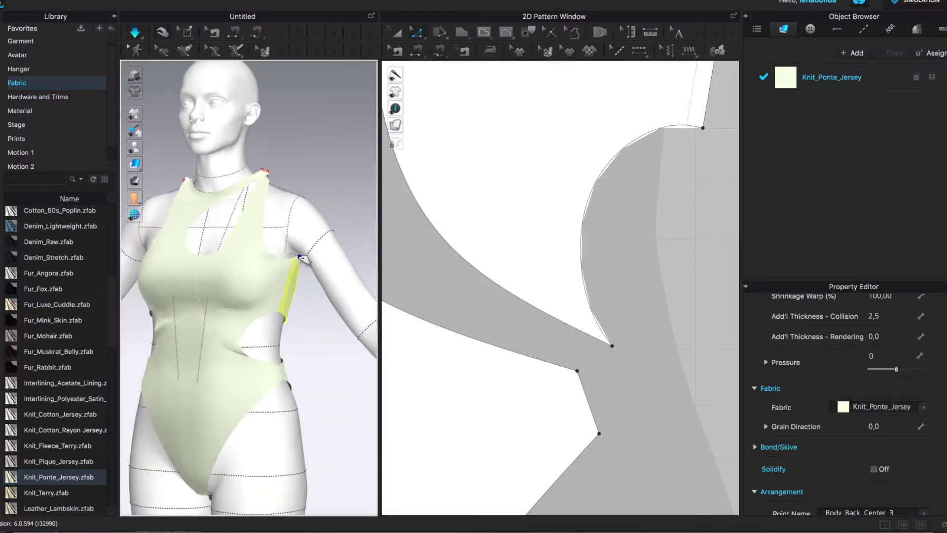
# Pull the brief and back band into place across the avatar's back while simulating
pyautogui.press('2')
pyautogui.press('8')
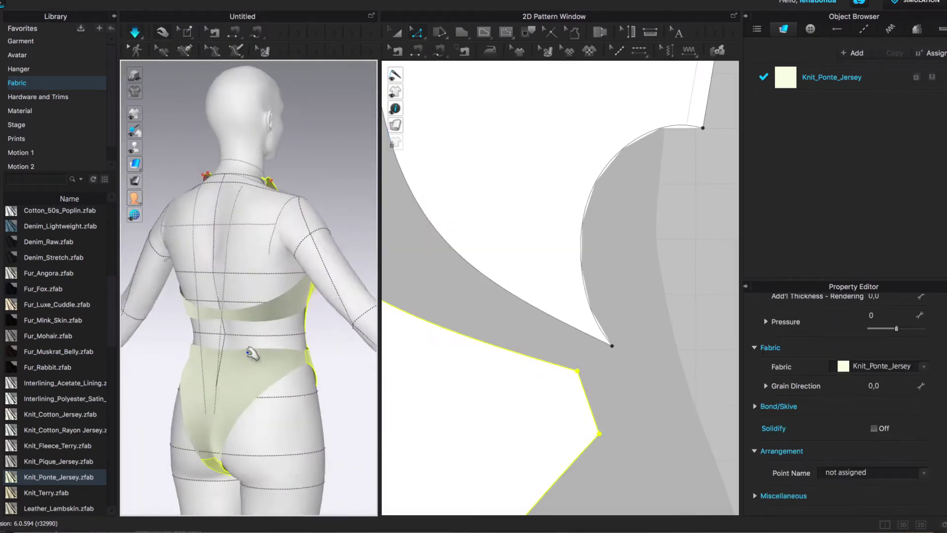
pyautogui.click(290, 283)
pyautogui.click(153, 181)
pyautogui.moveTo(237, 276)
pyautogui.mouseDown(button='right')
pyautogui.moveTo(296, 277)
pyautogui.moveTo(207, 277)
pyautogui.moveTo(276, 276)
pyautogui.moveTo(255, 275)
pyautogui.mouseUp(button='right')
pyautogui.press('8')
pyautogui.click(135, 181)
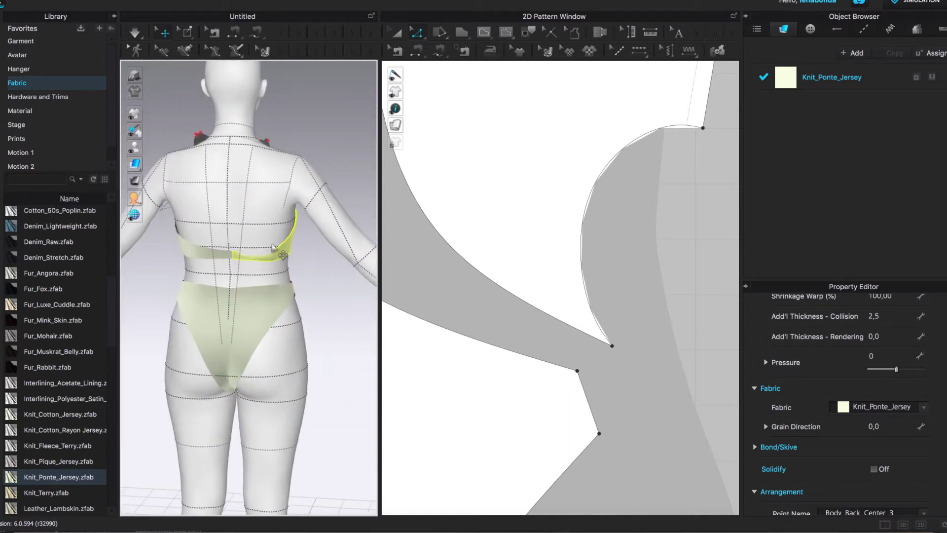
# Adjust the short side edge of the back brief that joins the main front at the hip
pyautogui.moveTo(285, 249); pyautogui.dragTo(221, 194)
pyautogui.scroll(-5, 494, 276)
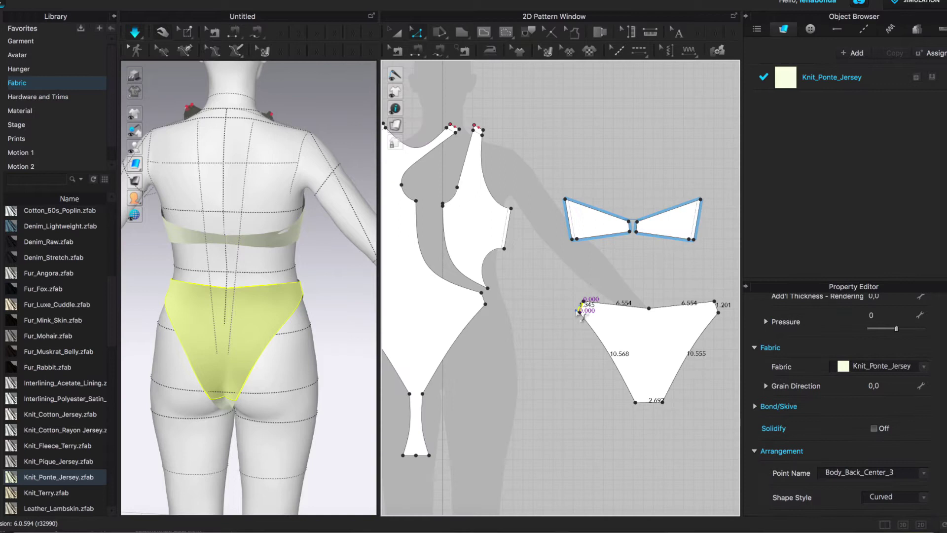
pyautogui.click(477, 294)
pyautogui.scroll(5, 489, 216)
# Move the back band halves apart, extend their inner centre edges, and shift the upper edge point toward mid-band
pyautogui.click(488, 216)
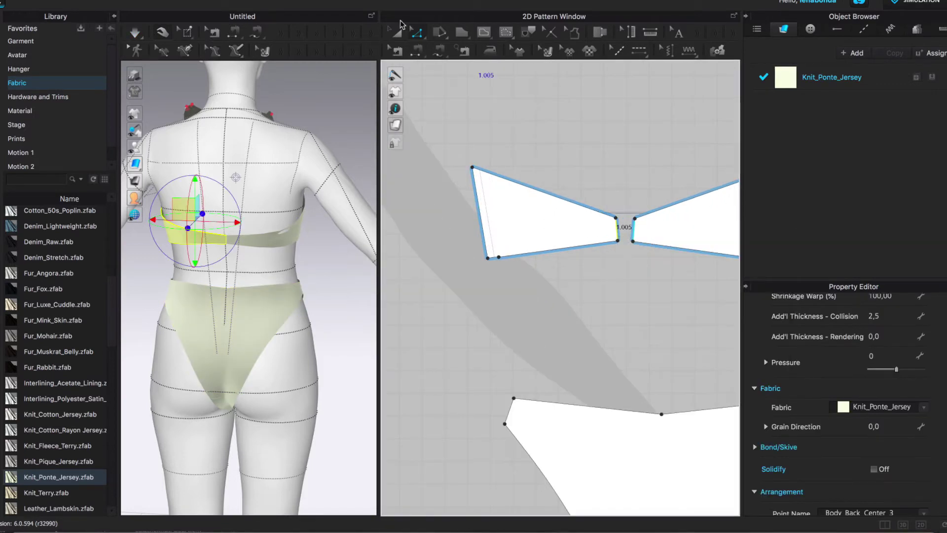
pyautogui.rightClick(558, 223)
pyautogui.click(616, 346)
pyautogui.click(441, 362)
pyautogui.click(552, 222)
pyautogui.click(590, 256)
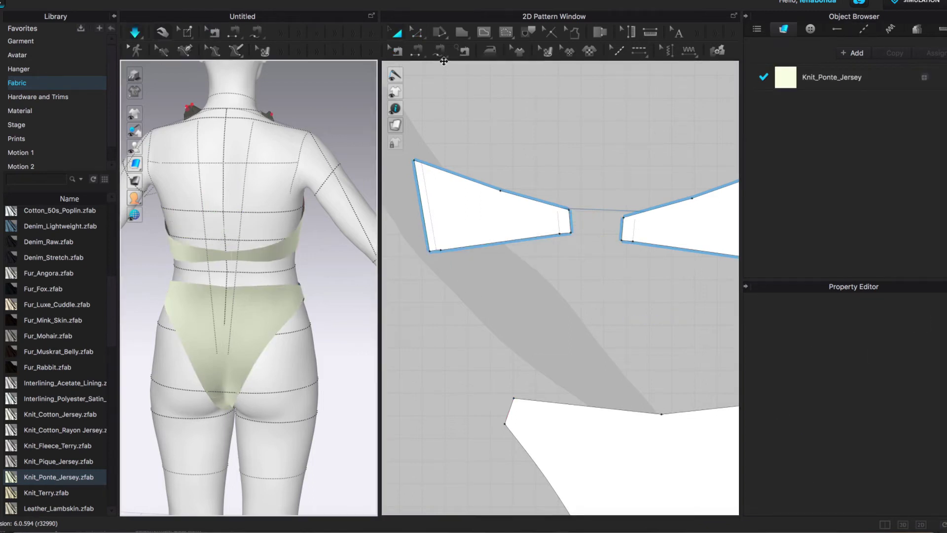
# Shift the back band's lower edge point toward mid-band, raise the centre edge, fine-tune the upper edge point, and simulate
pyautogui.click(397, 34)
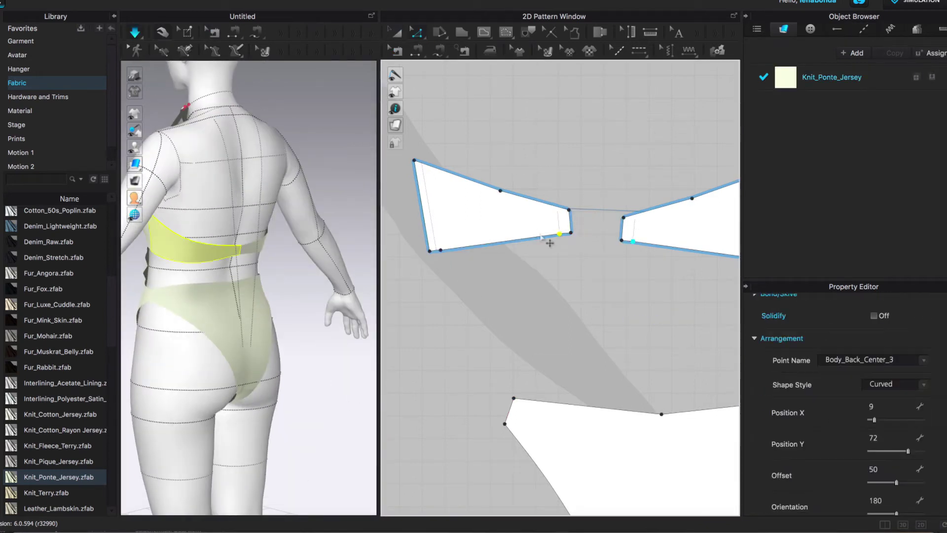
pyautogui.moveTo(570, 227)
pyautogui.mouseDown()
pyautogui.moveTo(582, 246)
pyautogui.moveTo(563, 241)
pyautogui.mouseUp()
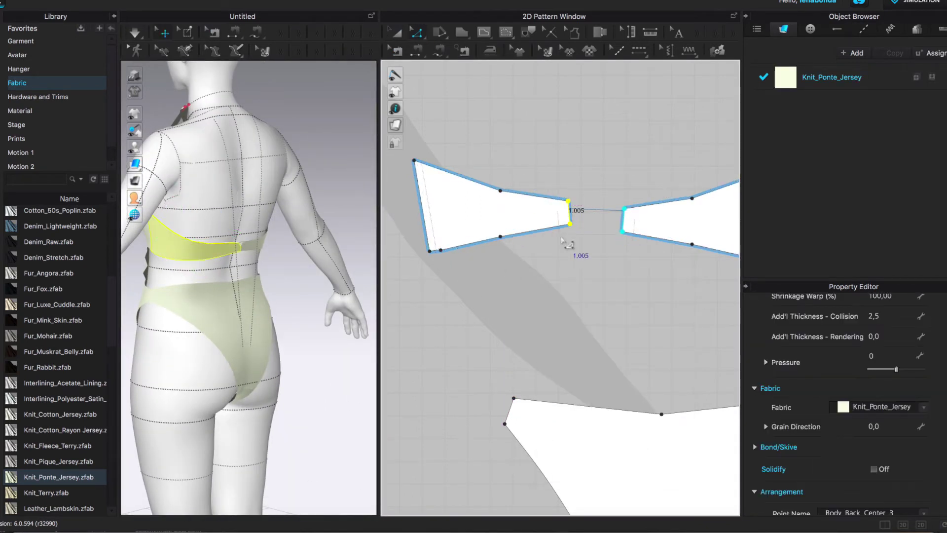
pyautogui.click(500, 190)
pyautogui.press('space')
pyautogui.moveTo(276, 296); pyautogui.dragTo(257, 296, button='right')
pyautogui.click(415, 223)
pyautogui.click(235, 183)
# Examine the fit of the simulated bodysuit from several sides and at close range
pyautogui.moveTo(307, 263); pyautogui.dragTo(295, 294, button='right')
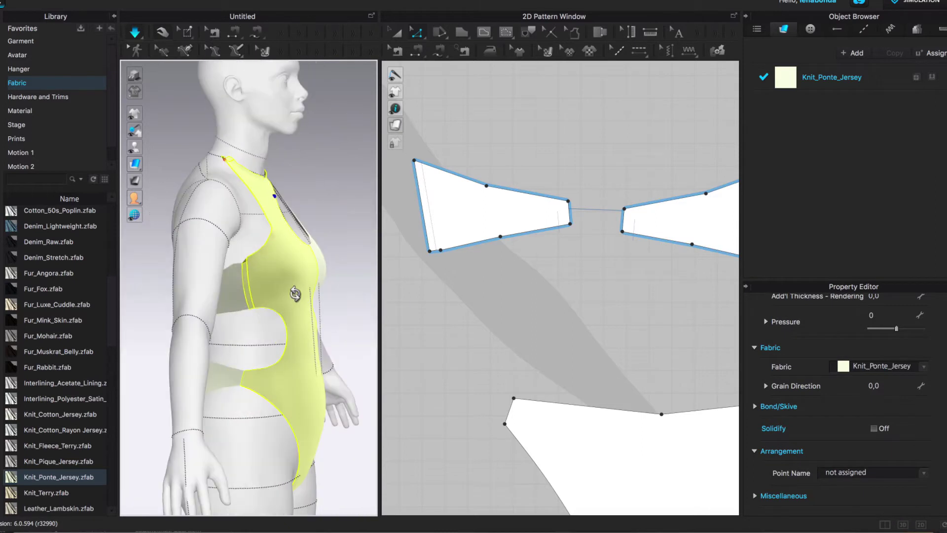
pyautogui.moveTo(275, 341); pyautogui.dragTo(211, 283, button='right')
pyautogui.click(211, 284)
pyautogui.moveTo(199, 250); pyautogui.dragTo(250, 364, button='right')
pyautogui.click(252, 277)
pyautogui.click(300, 336)
pyautogui.click(134, 147)
pyautogui.scroll(5, 217, 315)
pyautogui.moveTo(218, 315); pyautogui.dragTo(296, 412, button='right')
pyautogui.scroll(-5, 296, 412)
pyautogui.click(134, 147)
pyautogui.scroll(-5, 512, 473)
# Collapse the library and create a 1 in wide rectangle above the pattern pieces as a neck strap
pyautogui.click(484, 32)
pyautogui.click(513, 45)
pyautogui.click(114, 19)
pyautogui.scroll(5, 494, 247)
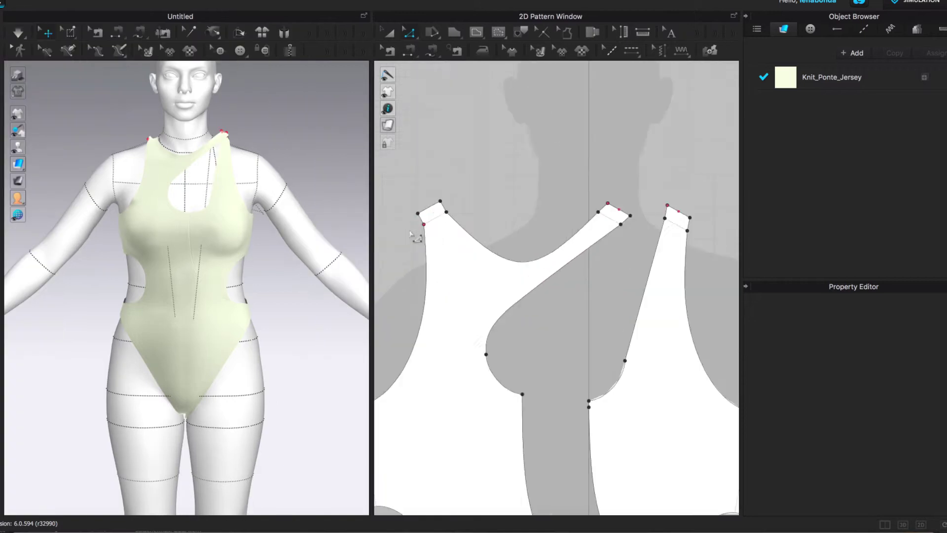
pyautogui.click(672, 204)
pyautogui.scroll(-3, 482, 68)
pyautogui.click(539, 64)
pyautogui.press('Return')
pyautogui.click(447, 29)
pyautogui.click(486, 69)
pyautogui.click(573, 227)
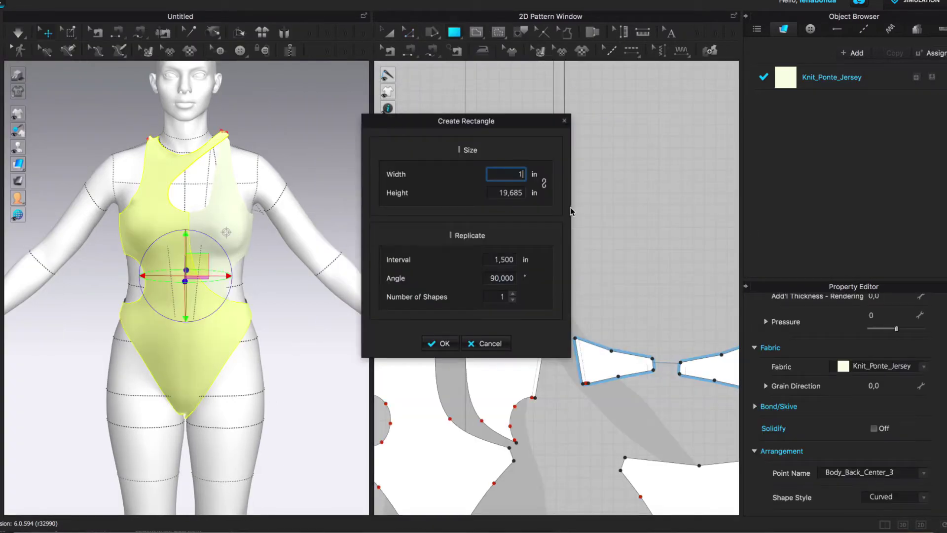
pyautogui.click(438, 343)
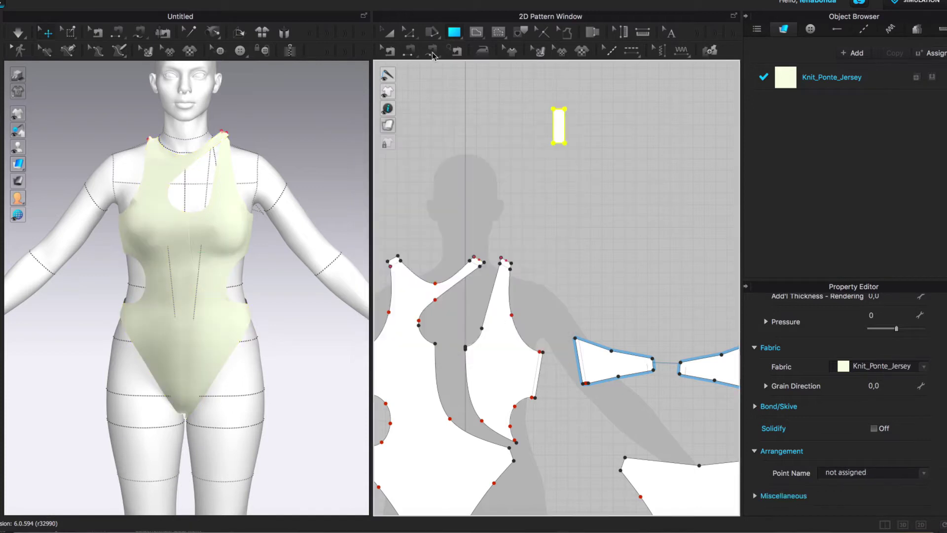
# Place the neck strap rectangle above the main front's strap, sew it on, and add a sewn symmetric copy for the opposite strap
pyautogui.click(434, 265)
pyautogui.moveTo(415, 212); pyautogui.dragTo(430, 218)
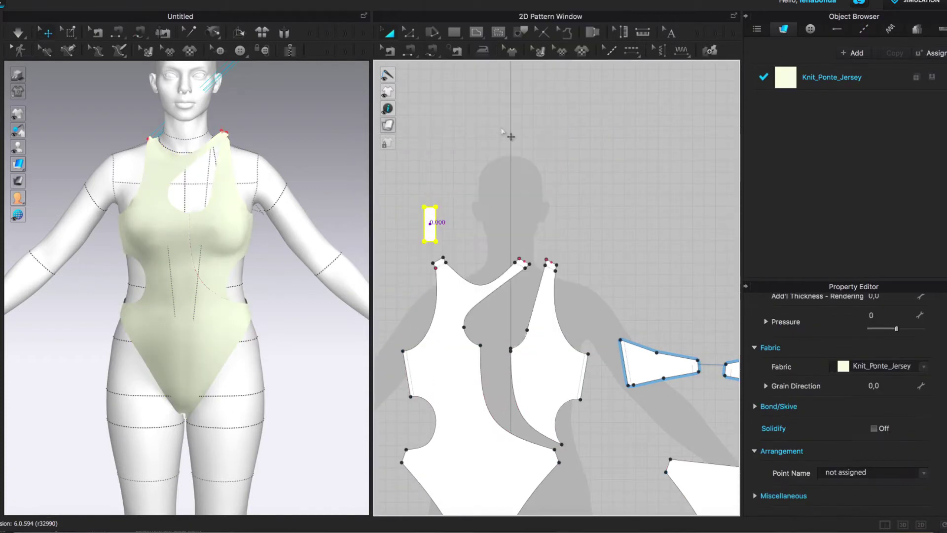
pyautogui.click(532, 237)
# Arrange the two neck strap pieces near the avatar's shoulders and simulate them so they fall behind the neck
pyautogui.moveTo(197, 296); pyautogui.dragTo(256, 296, button='right')
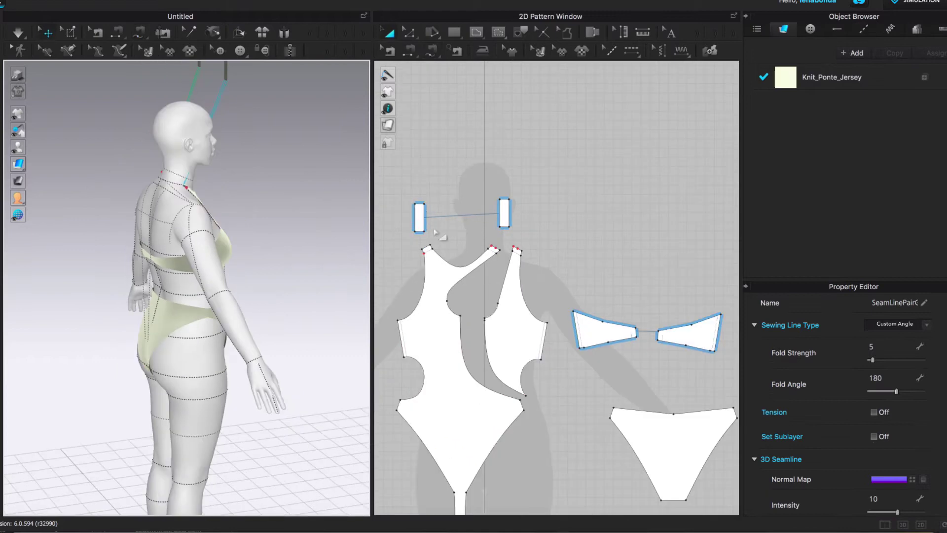
pyautogui.click(234, 135)
pyautogui.moveTo(261, 146); pyautogui.dragTo(250, 143, button='right')
pyautogui.rightClick(249, 143)
pyautogui.click(321, 447)
pyautogui.press('space')
pyautogui.moveTo(316, 392); pyautogui.dragTo(321, 275, button='right')
pyautogui.scroll(5, 232, 261)
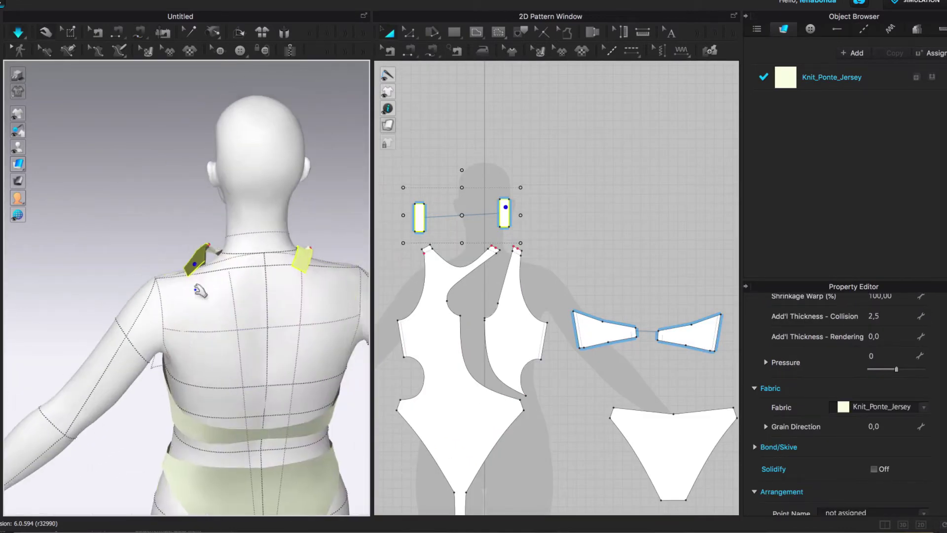
# Sew the free ends of the two neck straps together behind the neck, and shorten both pieces by lowering their top edges
pyautogui.press('Escape')
pyautogui.click(435, 50)
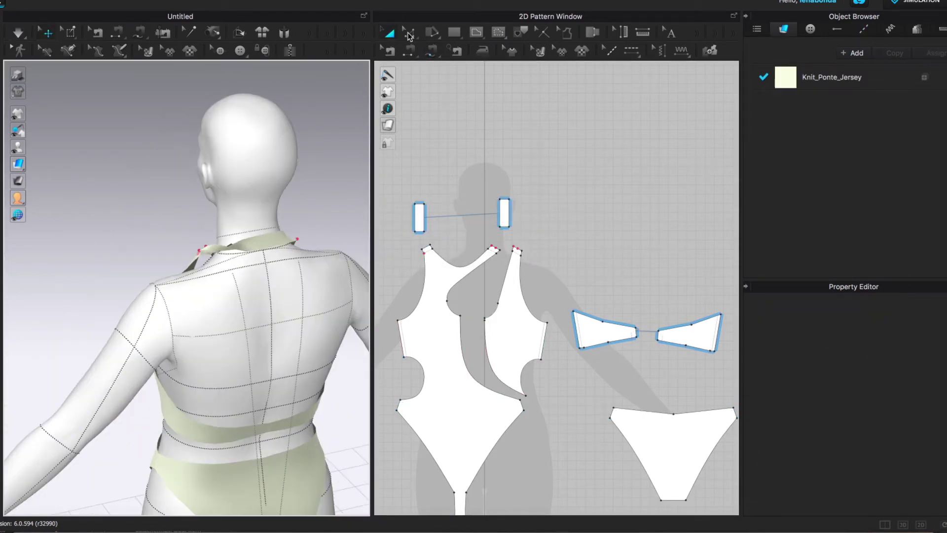
pyautogui.scroll(5, 491, 254)
pyautogui.click(483, 267)
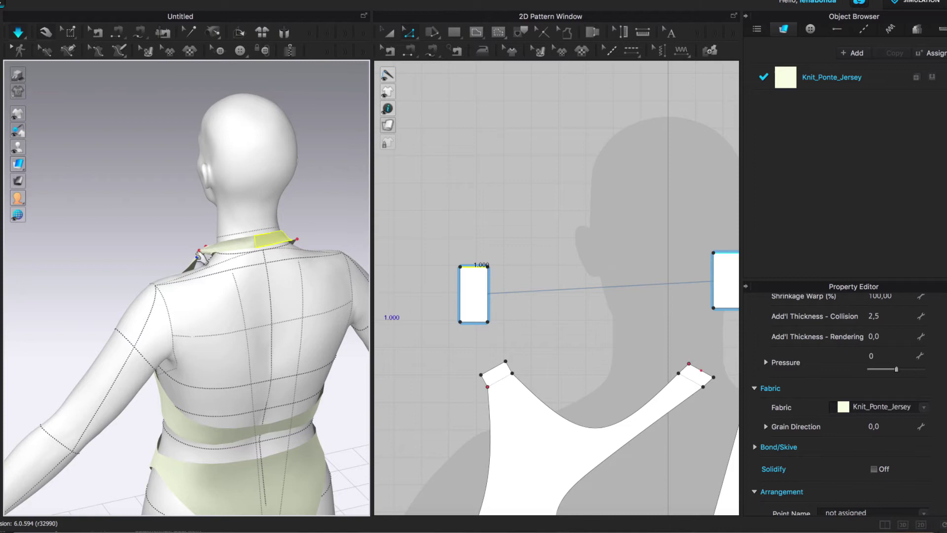
# Remove the pins from the strap ends and pull the neck strap, front and back band smooth while simulating
pyautogui.click(258, 279)
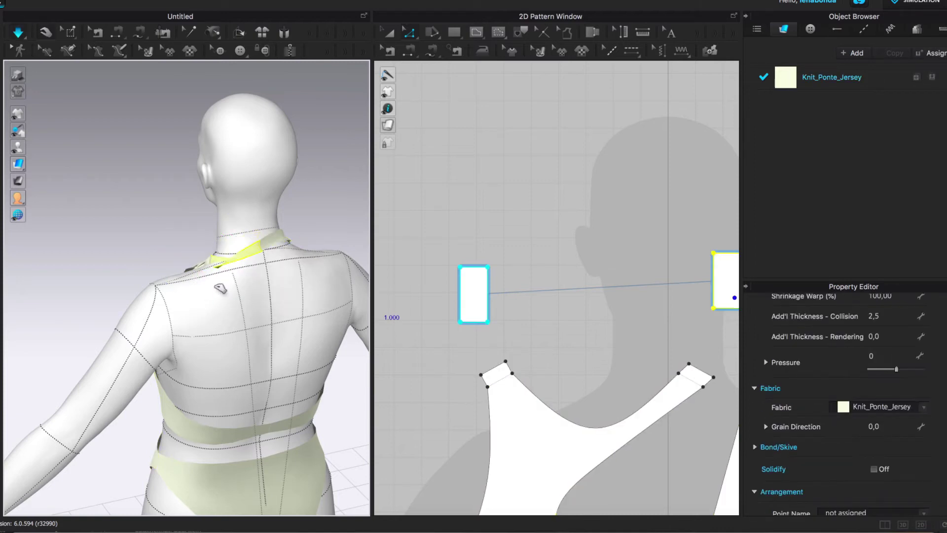
pyautogui.press('2')
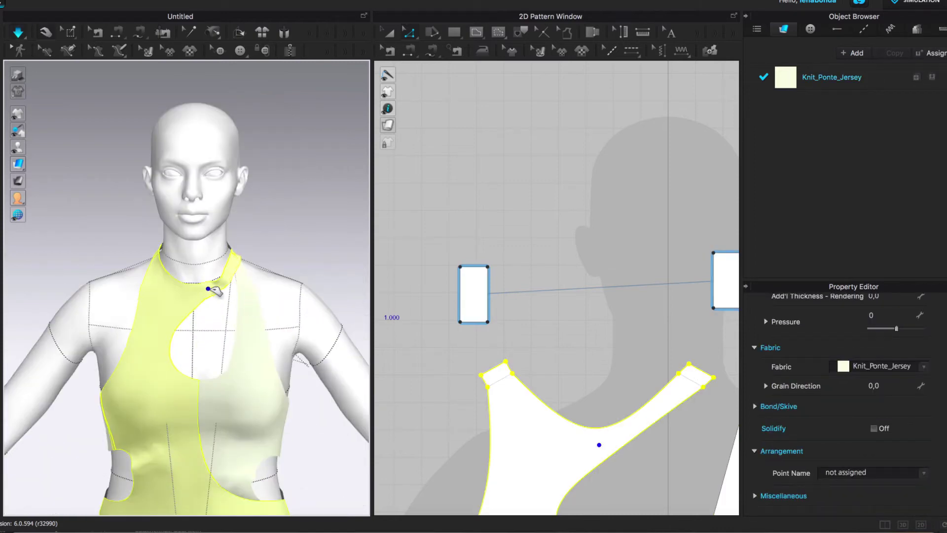
pyautogui.click(309, 298)
pyautogui.moveTo(309, 298); pyautogui.dragTo(306, 248, button='middle')
pyautogui.moveTo(125, 292); pyautogui.dragTo(113, 276, button='right')
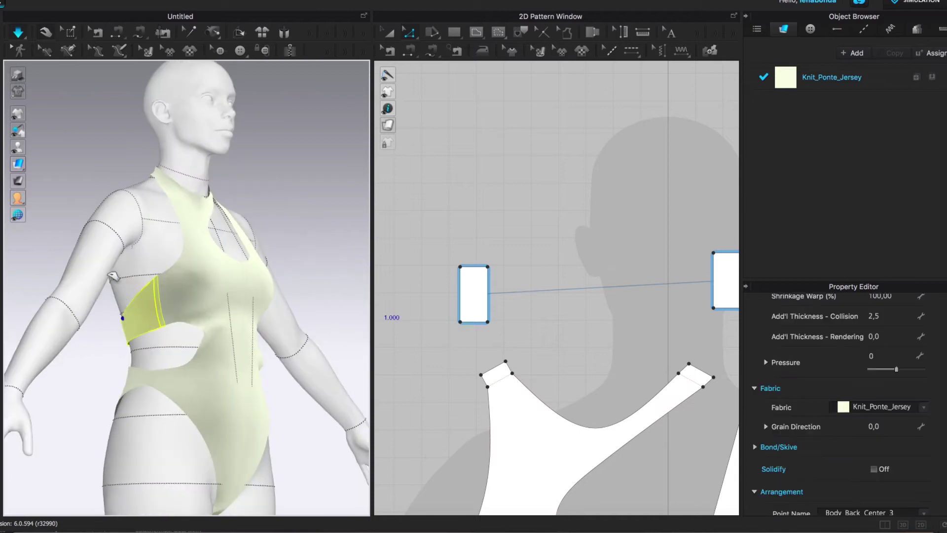
pyautogui.moveTo(245, 364); pyautogui.dragTo(332, 222, button='right')
pyautogui.click(332, 222)
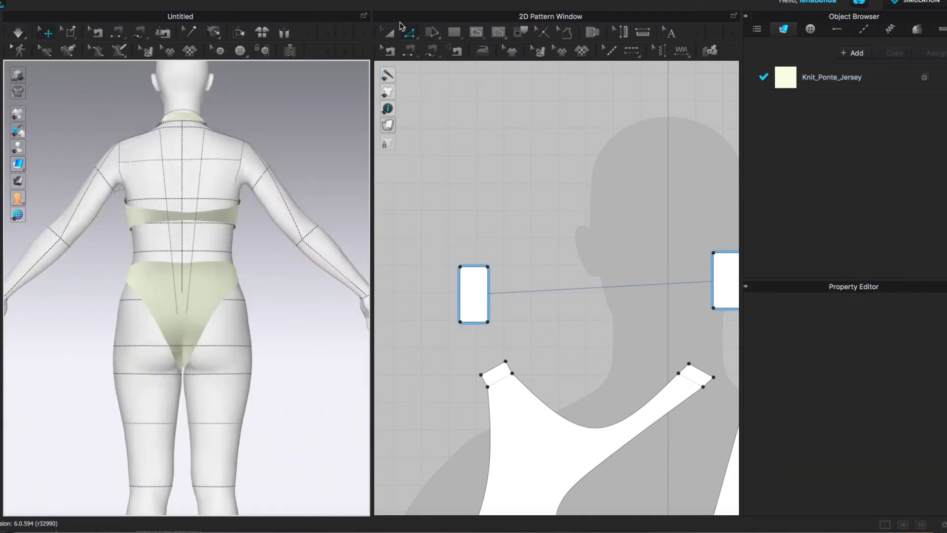
# Turn on Elastic for the back band's upper and lower edges and both waist cutout edges, and simulate the bodysuit
pyautogui.moveTo(444, 194); pyautogui.dragTo(461, 75, button='right')
pyautogui.scroll(3, 535, 106)
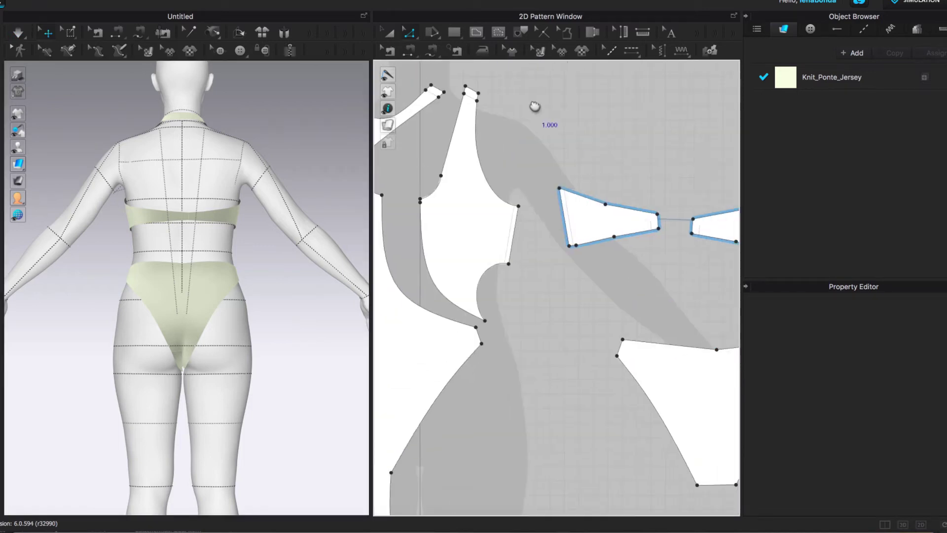
pyautogui.click(602, 217)
pyautogui.moveTo(592, 246); pyautogui.dragTo(509, 331, button='right')
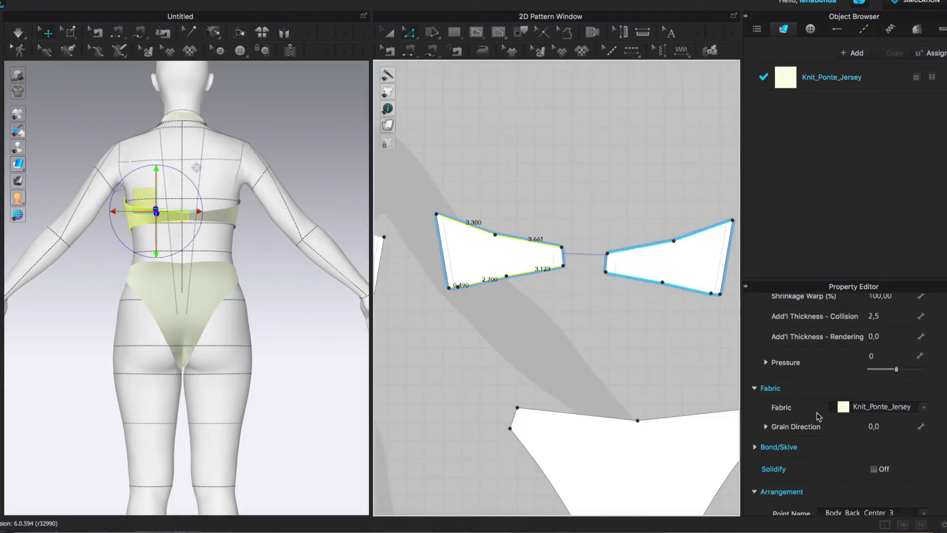
pyautogui.scroll(-1, 839, 424)
pyautogui.doubleClick(890, 440)
pyautogui.click(894, 408)
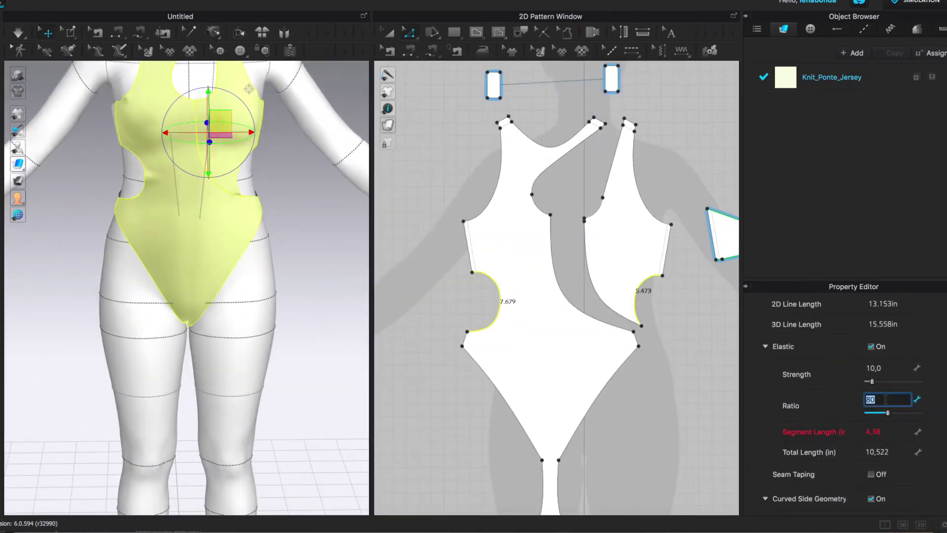
pyautogui.moveTo(229, 353); pyautogui.dragTo(364, 323, button='right')
pyautogui.scroll(5, 204, 244)
pyautogui.moveTo(241, 257)
pyautogui.mouseDown(button='right')
pyautogui.moveTo(186, 279)
pyautogui.moveTo(250, 263)
pyautogui.mouseUp(button='right')
pyautogui.scroll(-3, 296, 267)
# Convert the main front's curved neckline into a straight line
pyautogui.click(556, 157)
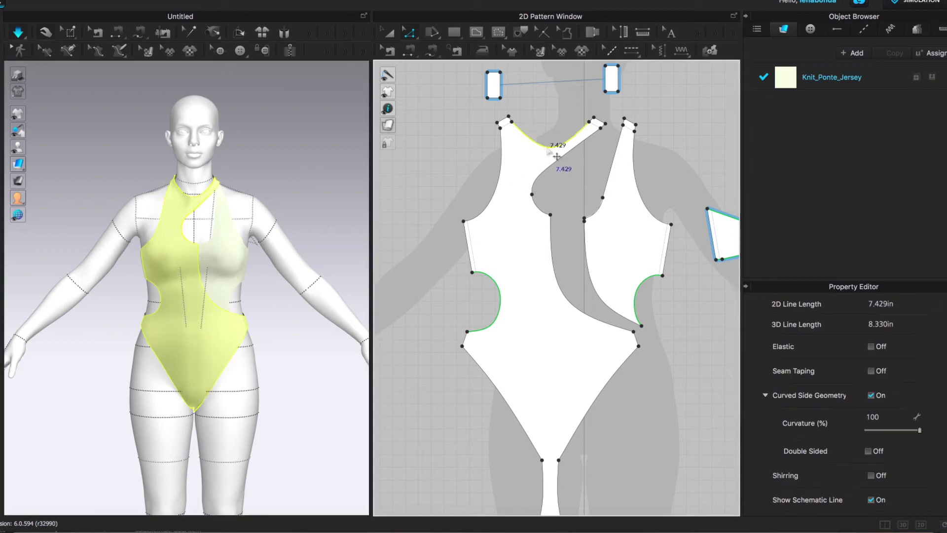
pyautogui.scroll(5, 557, 156)
pyautogui.rightClick(556, 167)
pyautogui.click(595, 219)
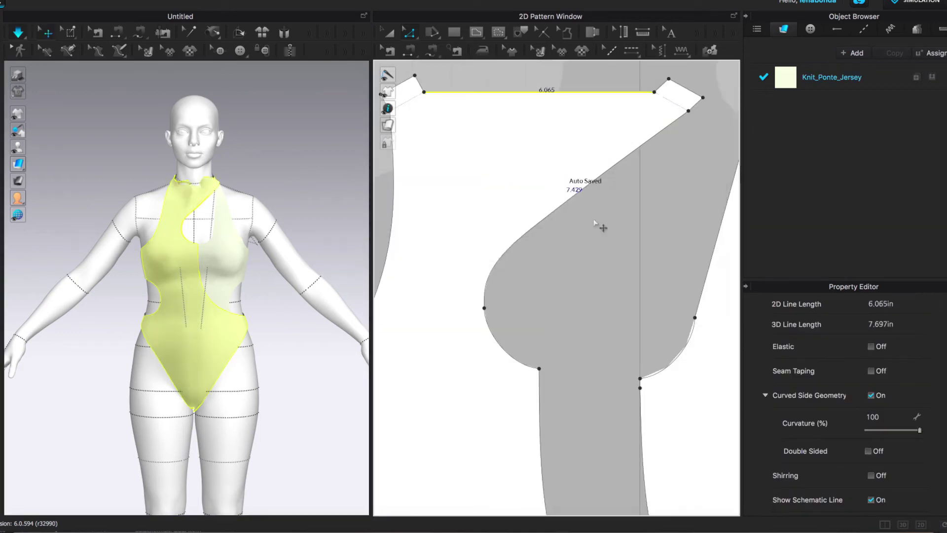
# Split the main front's straight neckline at its midpoint
pyautogui.moveTo(599, 222); pyautogui.dragTo(572, 275, button='right')
pyautogui.rightClick(567, 273)
pyautogui.click(584, 336)
pyautogui.press('Return')
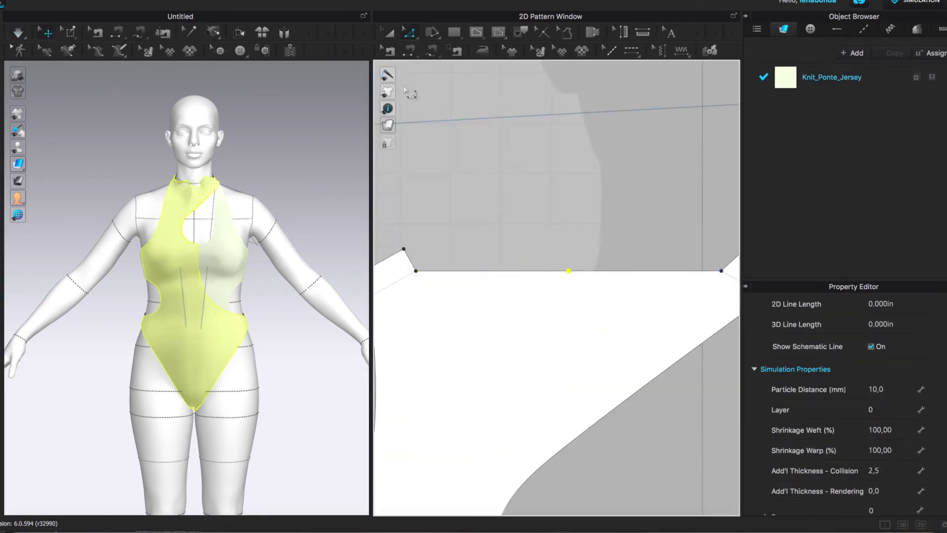
# Lower the midpoint of the main front's neckline and curve both halves into a rounded scoop
pyautogui.moveTo(570, 274); pyautogui.dragTo(573, 361)
pyautogui.click(408, 32)
pyautogui.click(445, 100)
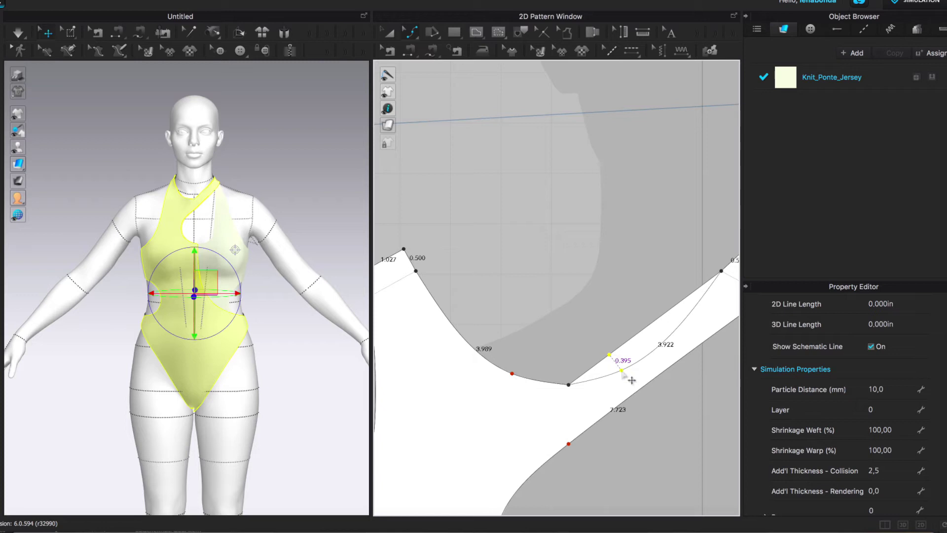
pyautogui.click(405, 35)
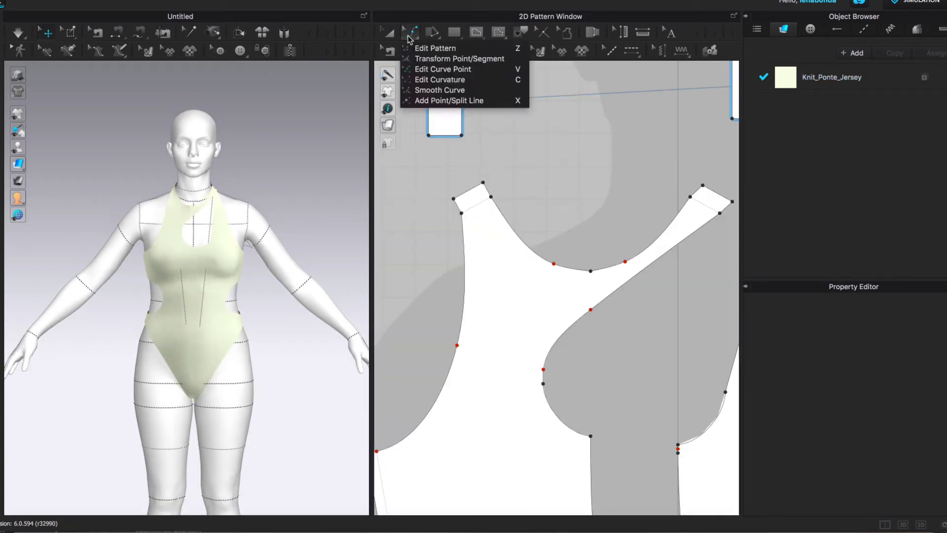
pyautogui.click(444, 103)
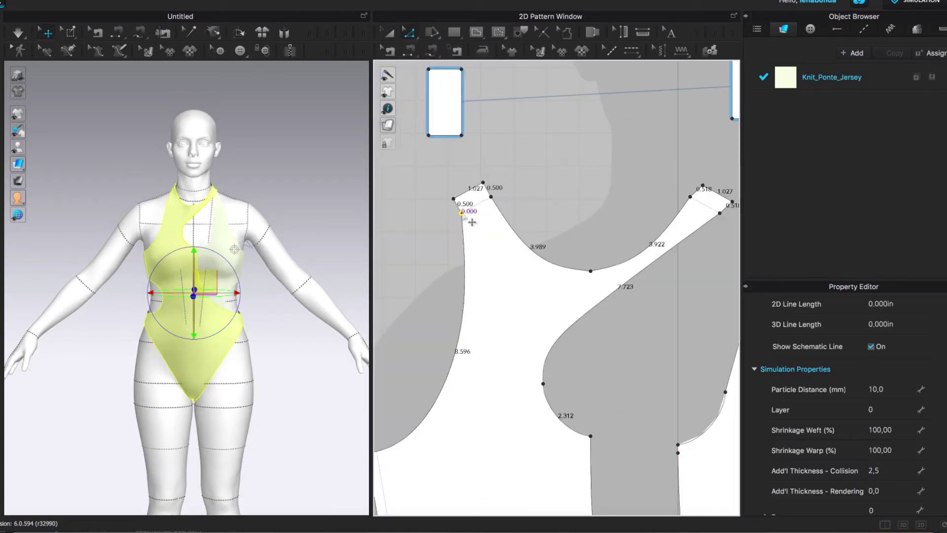
pyautogui.press('Escape')
pyautogui.scroll(-4, 494, 237)
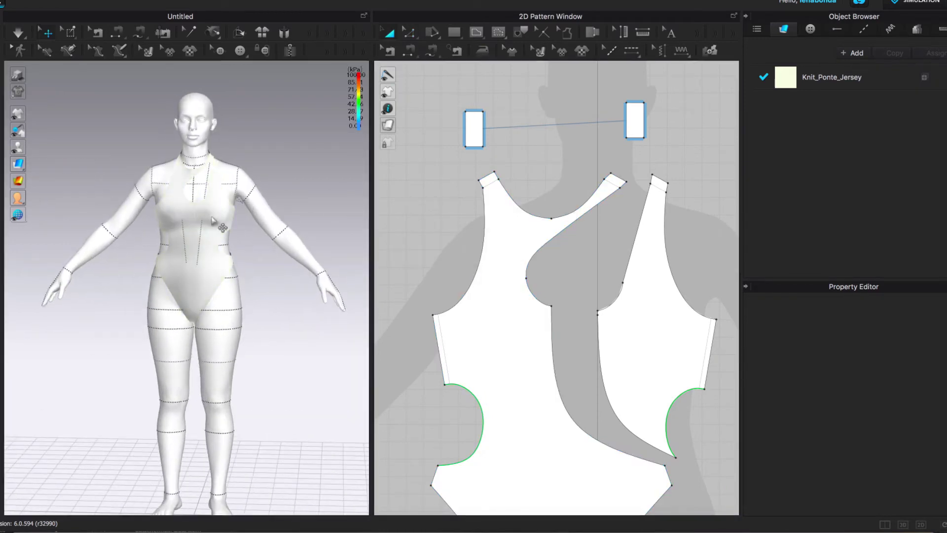
# Show the avatar's joints, rotate its right thigh and simulate the bodysuit with the stress map displayed
pyautogui.scroll(3, 212, 220)
pyautogui.moveTo(296, 349)
pyautogui.mouseDown(button='right')
pyautogui.moveTo(158, 317)
pyautogui.moveTo(313, 334)
pyautogui.moveTo(298, 333)
pyautogui.mouseUp(button='right')
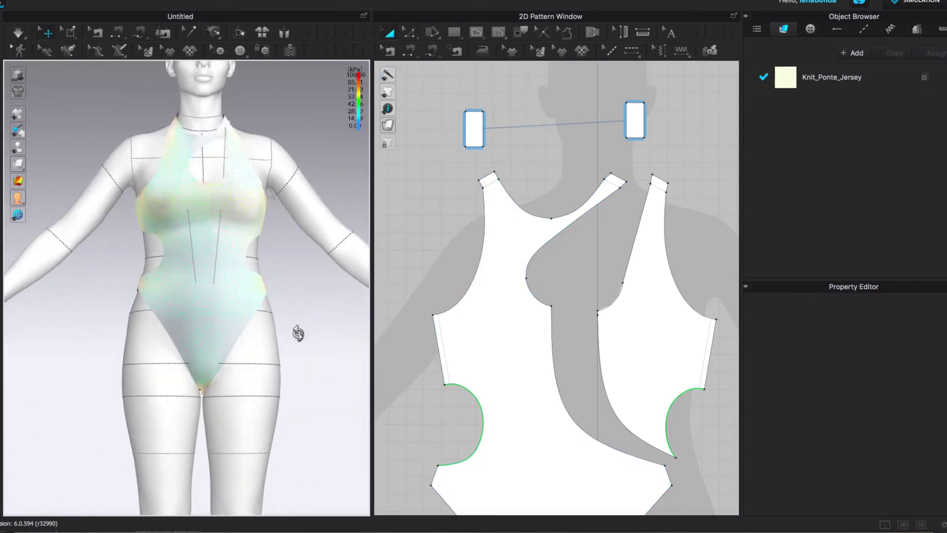
pyautogui.press('space')
pyautogui.moveTo(18, 147)
pyautogui.click(98, 151)
pyautogui.click(152, 370)
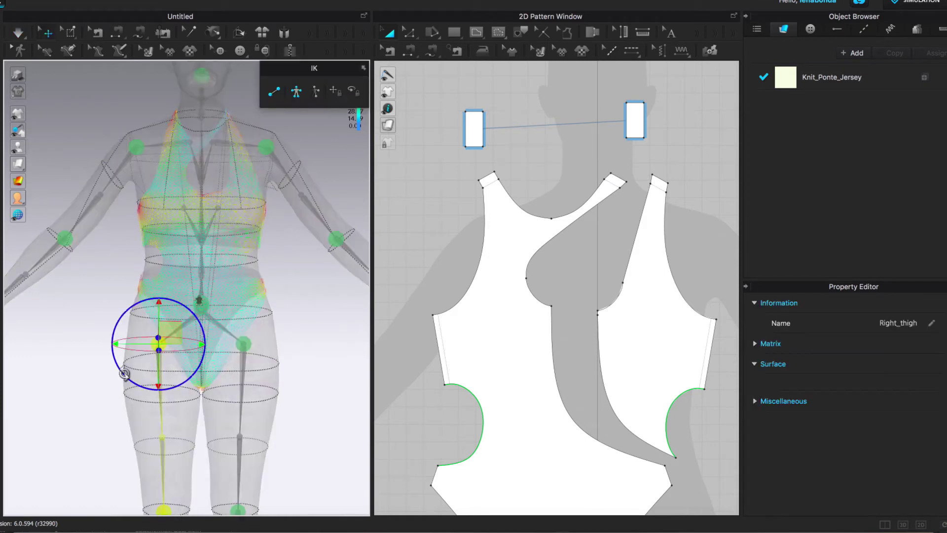
pyautogui.moveTo(125, 374); pyautogui.dragTo(117, 322, button='right')
pyautogui.moveTo(121, 373); pyautogui.dragTo(248, 366)
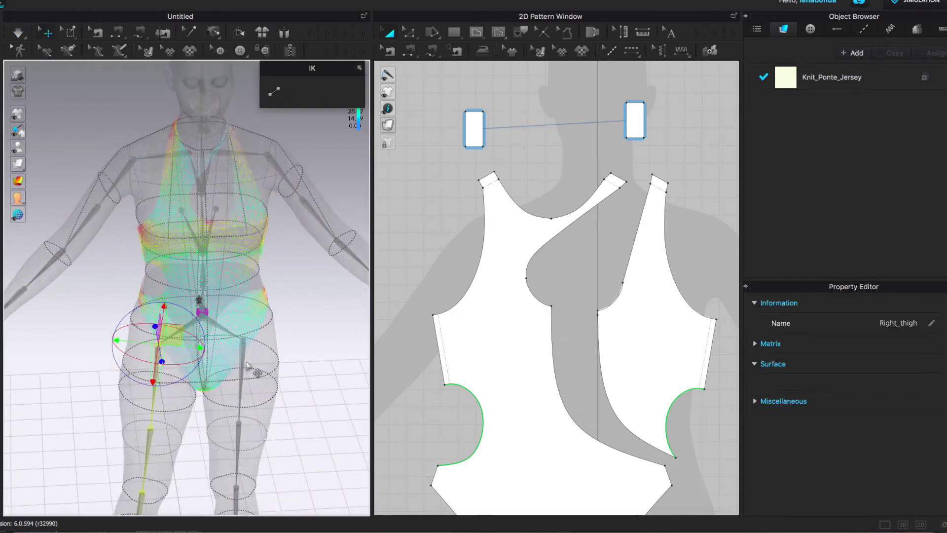
pyautogui.press('q')
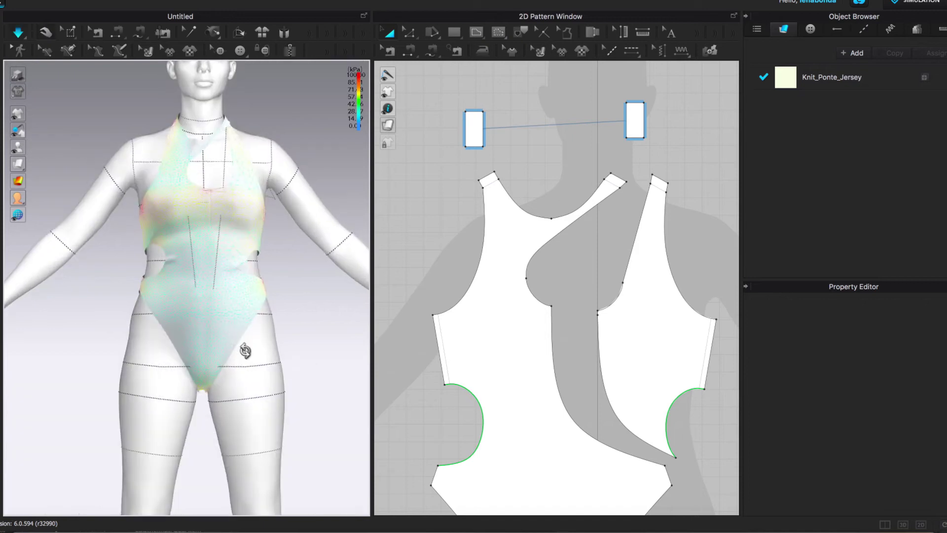
pyautogui.press('8')
# Turn on Elastic for both front armhole edges with a ratio of 99 and a strength of 3.5
pyautogui.moveTo(213, 225); pyautogui.dragTo(82, 223, button='right')
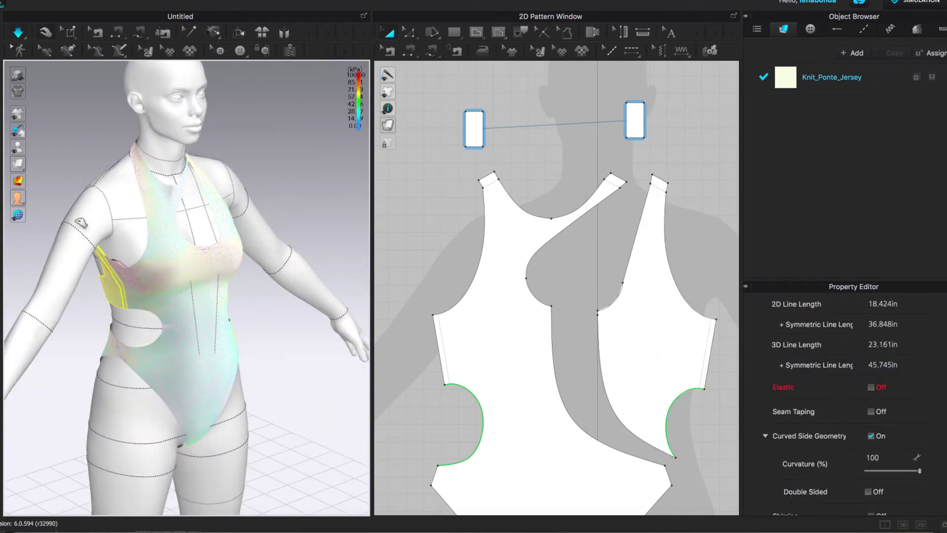
pyautogui.click(484, 234)
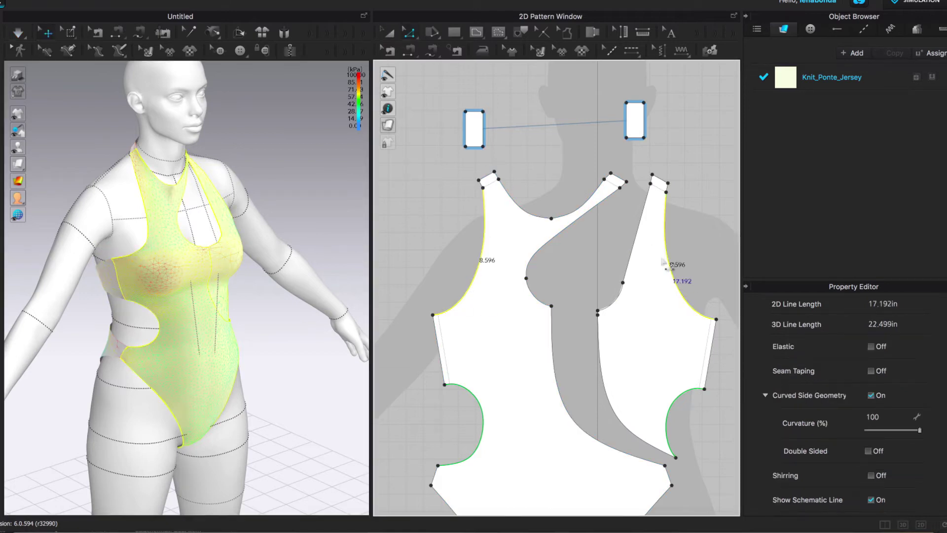
pyautogui.click(871, 346)
pyautogui.click(886, 401)
pyautogui.write('99')
pyautogui.click(897, 370)
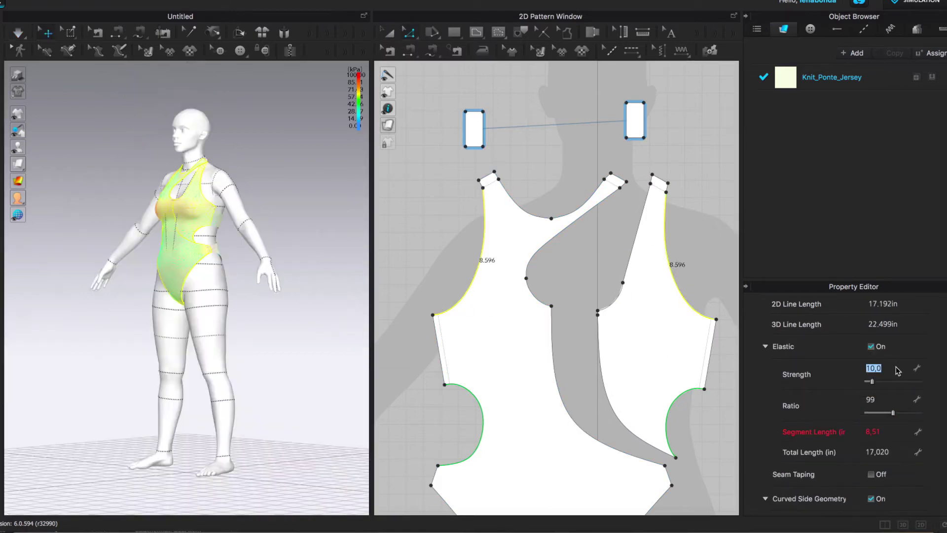
pyautogui.write('3,5')
pyautogui.press('Return')
# Extend the underarm side edges of both front pieces outward with an outline offset
pyautogui.moveTo(252, 310); pyautogui.dragTo(320, 306, button='right')
pyautogui.click(441, 348)
pyautogui.keyDown('shift'); pyautogui.click(712, 352); pyautogui.keyUp('shift')
pyautogui.rightClick(712, 353)
pyautogui.click(779, 433)
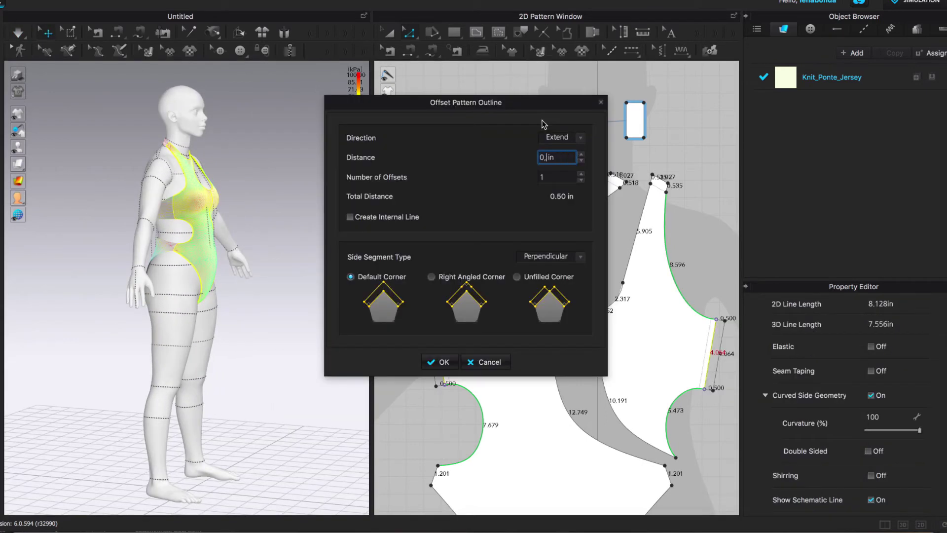
pyautogui.click(442, 362)
# Add a further outward outline offset to the same two front side edges
pyautogui.moveTo(40, 183)
pyautogui.moveTo(220, 253)
pyautogui.mouseDown(button='right')
pyautogui.moveTo(74, 197)
pyautogui.moveTo(237, 258)
pyautogui.mouseUp(button='right')
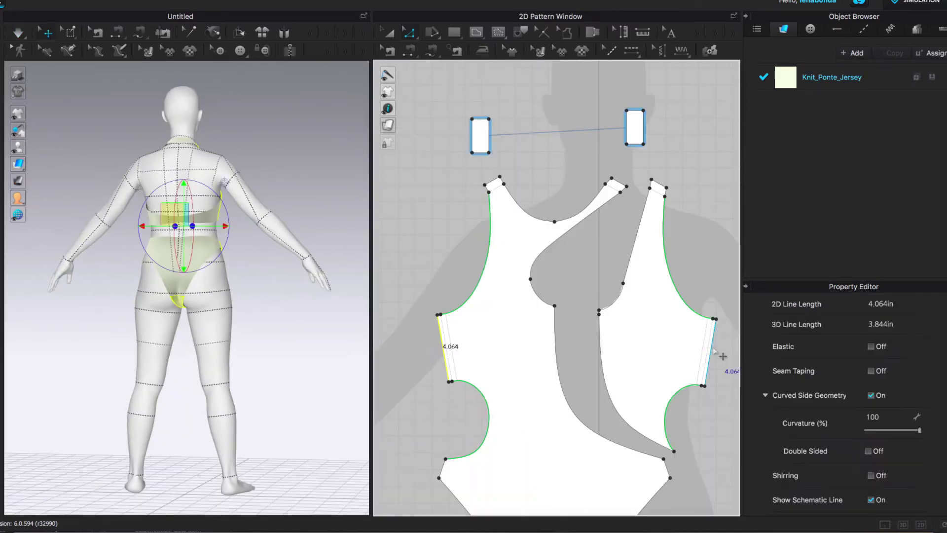
pyautogui.rightClick(712, 346)
pyautogui.click(760, 429)
pyautogui.click(437, 362)
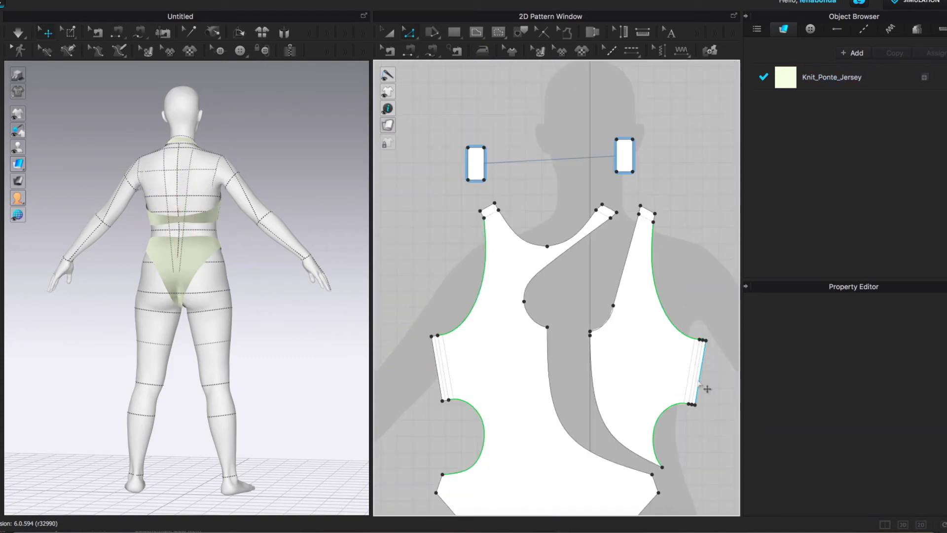
# Extend the back band's side edge 0.2 in with extended right-angled corners, and tidy the extra points at its upper corner
pyautogui.click(708, 389)
pyautogui.scroll(5, 705, 375)
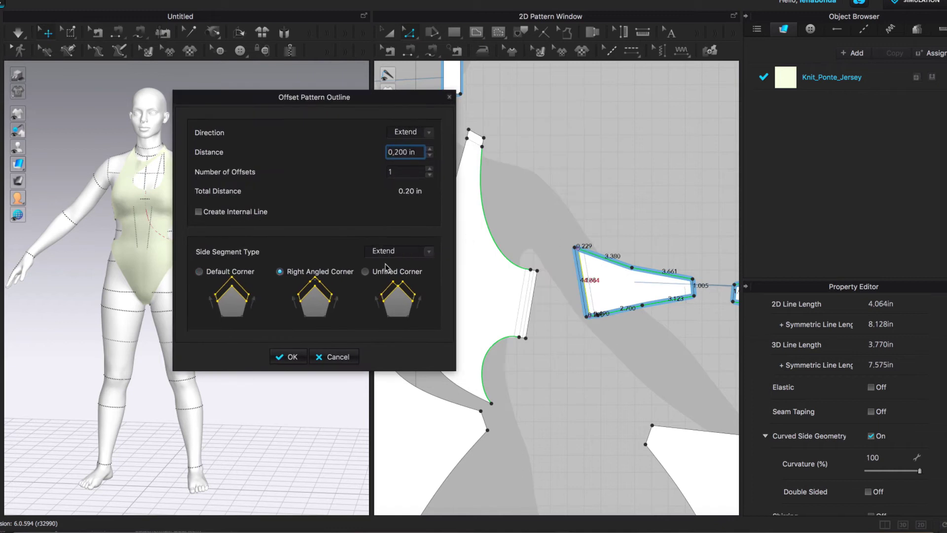
pyautogui.click(290, 356)
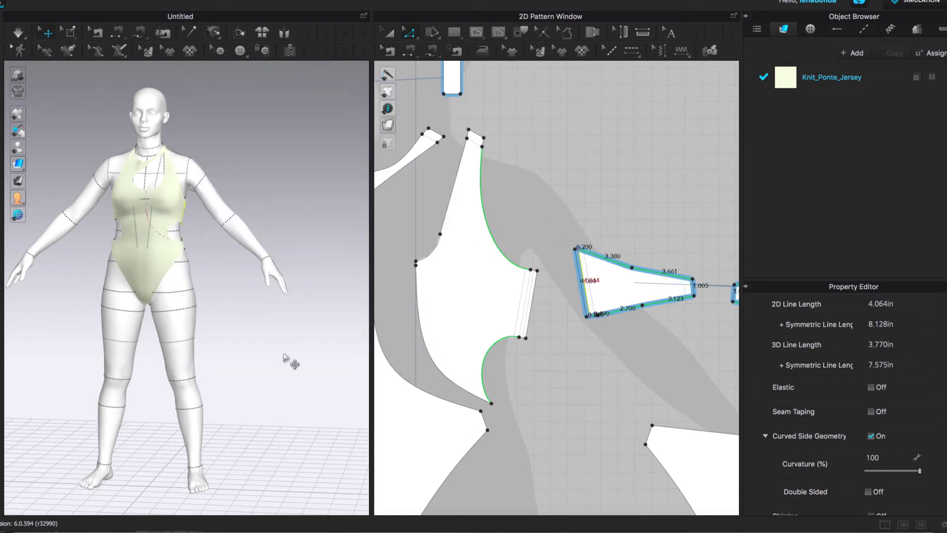
pyautogui.scroll(5, 525, 341)
pyautogui.scroll(-3, 514, 342)
pyautogui.scroll(4, 487, 197)
pyautogui.click(486, 197)
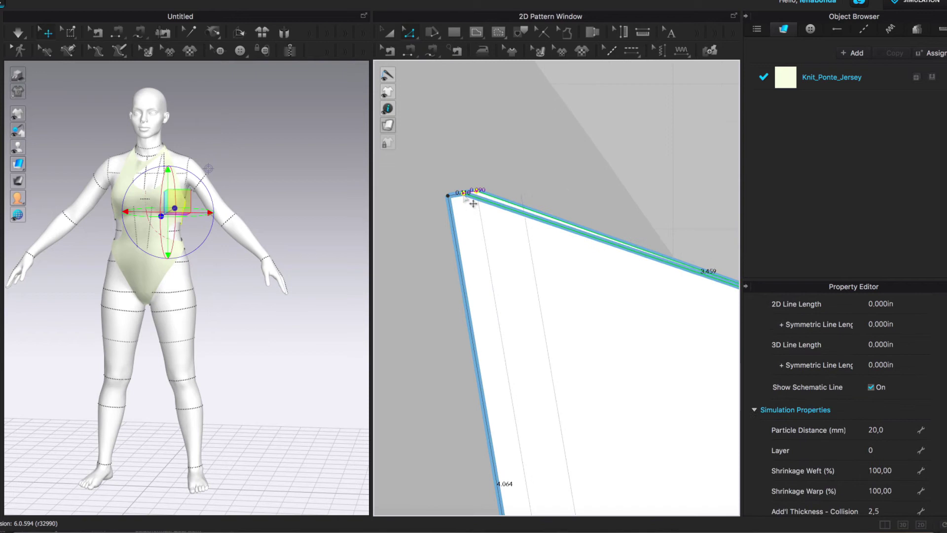
pyautogui.scroll(-6, 494, 197)
# Retract the centre back edges of both back band halves with an outline offset
pyautogui.moveTo(244, 257); pyautogui.dragTo(218, 236, button='right')
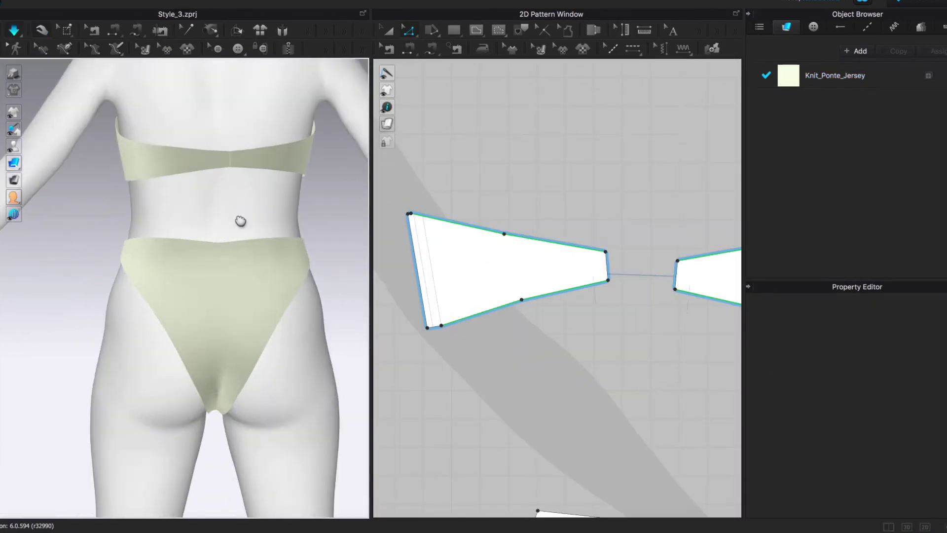
pyautogui.scroll(-5, 578, 205)
pyautogui.scroll(6, 578, 205)
pyautogui.rightClick(538, 231)
pyautogui.click(587, 339)
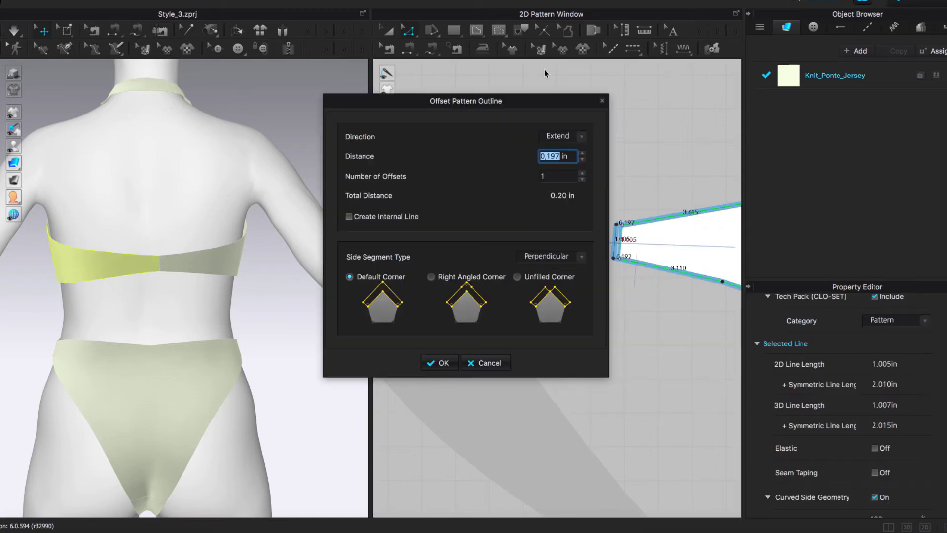
pyautogui.click(557, 149)
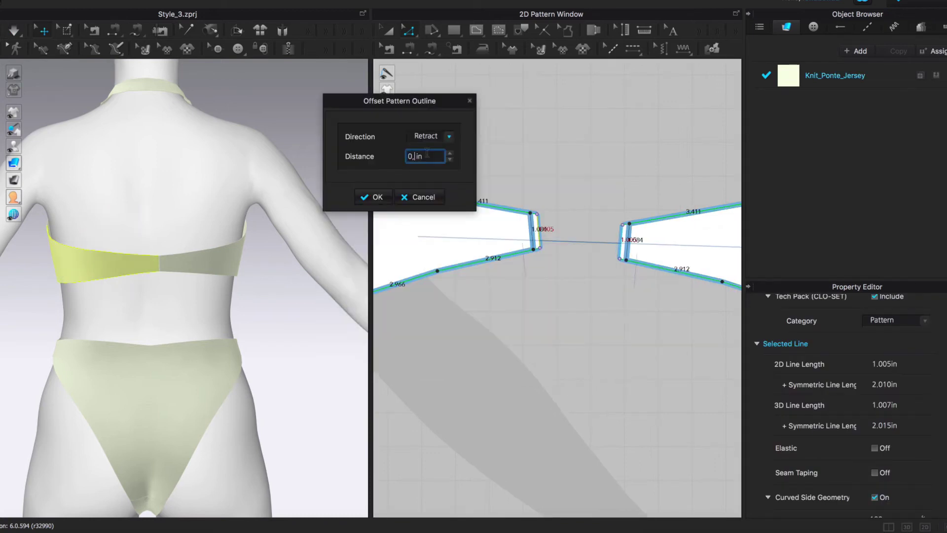
pyautogui.click(385, 201)
# Create a narrow rectangle 1 in high and place it between the two back band halves, adding a new fabric for it
pyautogui.click(541, 215)
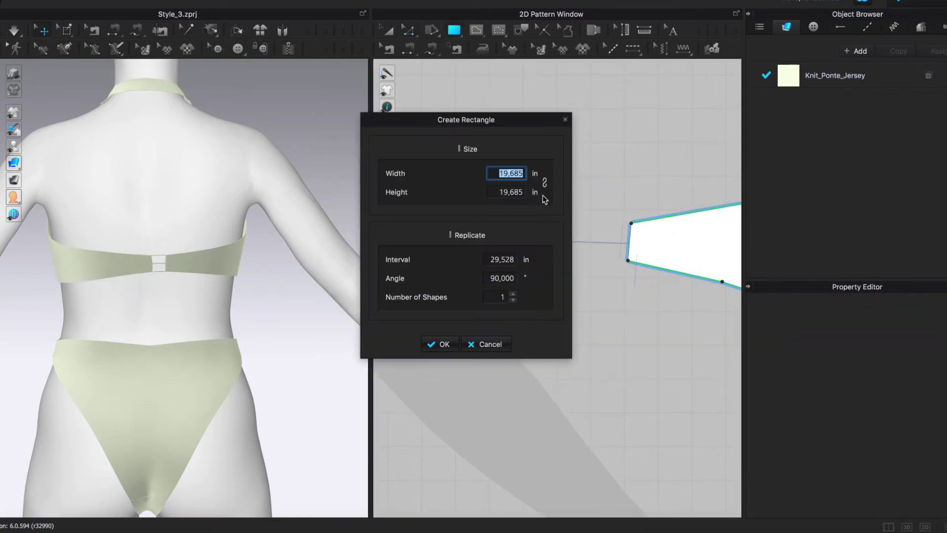
pyautogui.write('1')
pyautogui.press('Return')
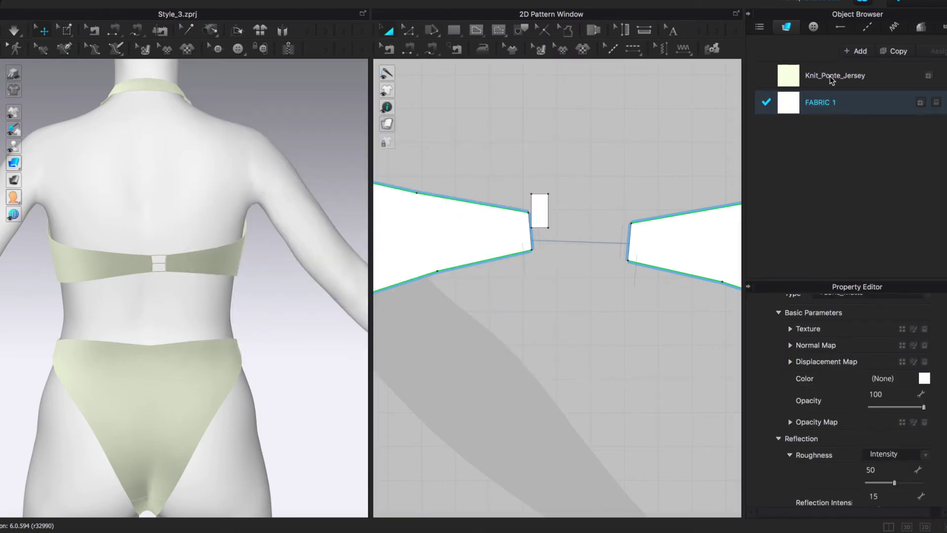
pyautogui.moveTo(540, 217); pyautogui.dragTo(576, 237)
# Sew the rectangle's side edges to the centre edges of the back band with free sewing
pyautogui.rightClick(525, 226)
pyautogui.click(408, 31)
pyautogui.press('b')
pyautogui.rightClick(526, 212)
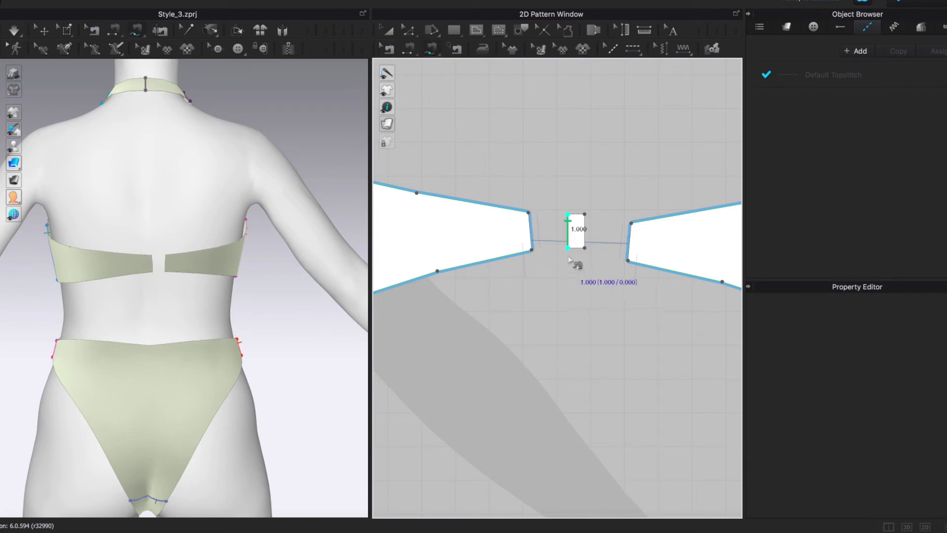
# Position the rectangle at the back gap on the avatar and set its particle distance to 2 mm
pyautogui.click(389, 31)
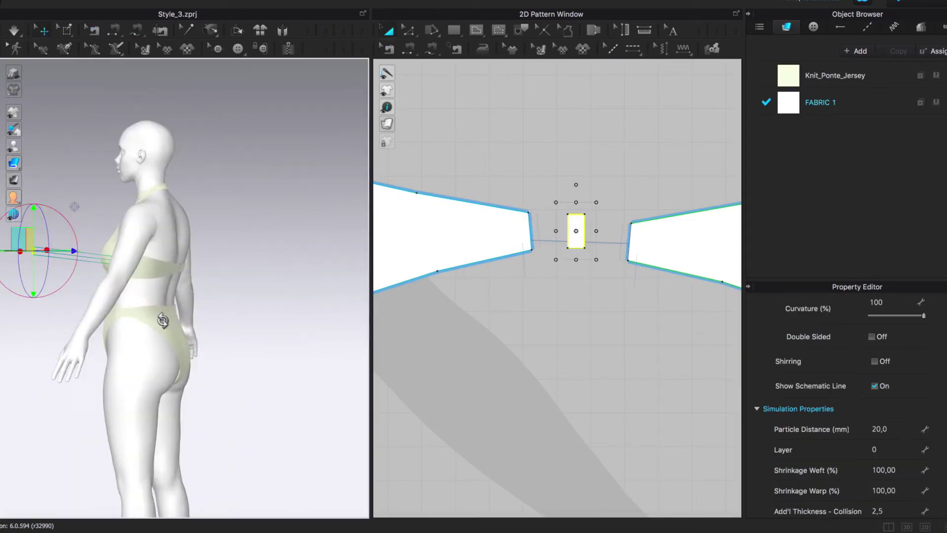
pyautogui.rightClick(222, 249)
pyautogui.click(256, 452)
pyautogui.scroll(2, 899, 441)
pyautogui.press('Return')
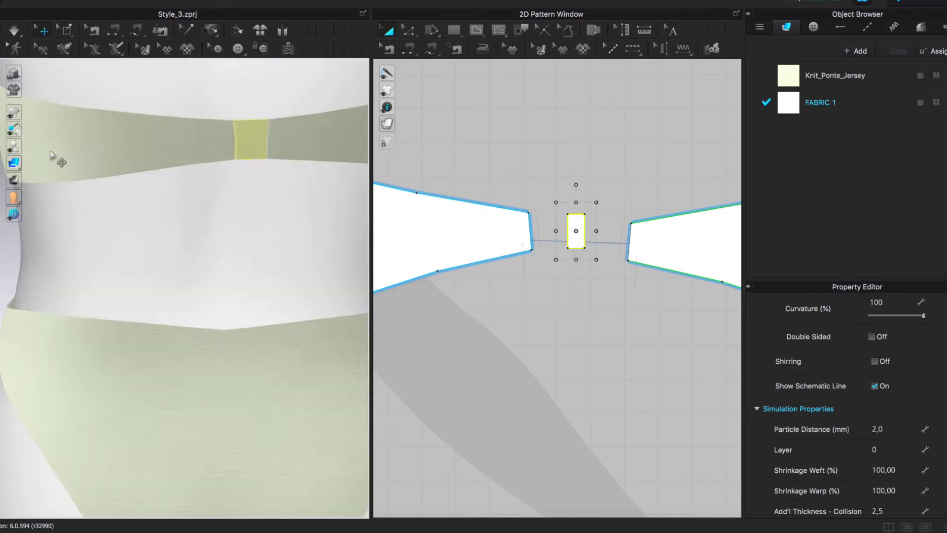
# Make the rectangle transparent by setting FABRIC 1's opacity to 0, and simulate the back band
pyautogui.click(788, 103)
pyautogui.click(915, 428)
pyautogui.click(814, 468)
pyautogui.press('space')
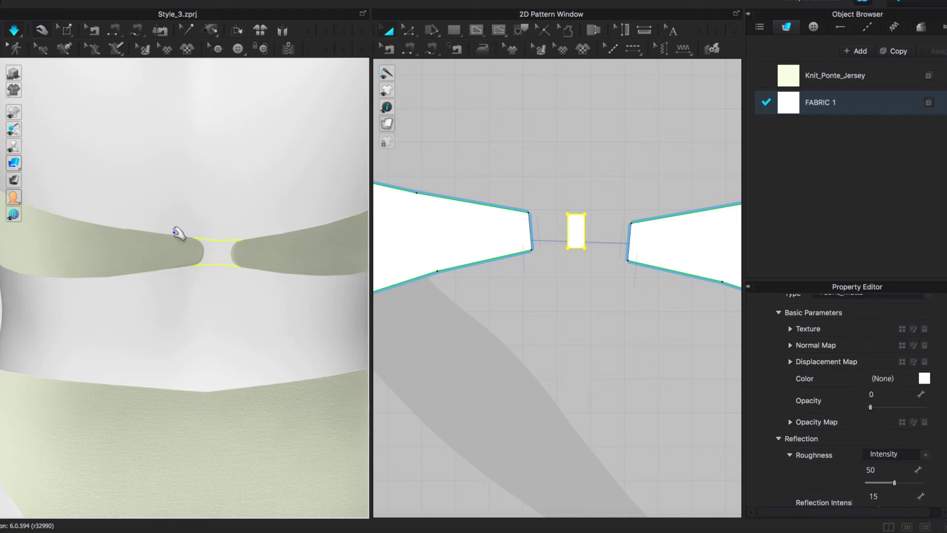
# Extend the centre edges of the back band halves 0.25 in with default corners and simulate
pyautogui.scroll(-5, 187, 255)
pyautogui.click(576, 230)
pyautogui.press('z')
pyautogui.click(469, 232)
pyautogui.rightClick(614, 241)
pyautogui.click(661, 342)
pyautogui.click(554, 216)
pyautogui.click(550, 212)
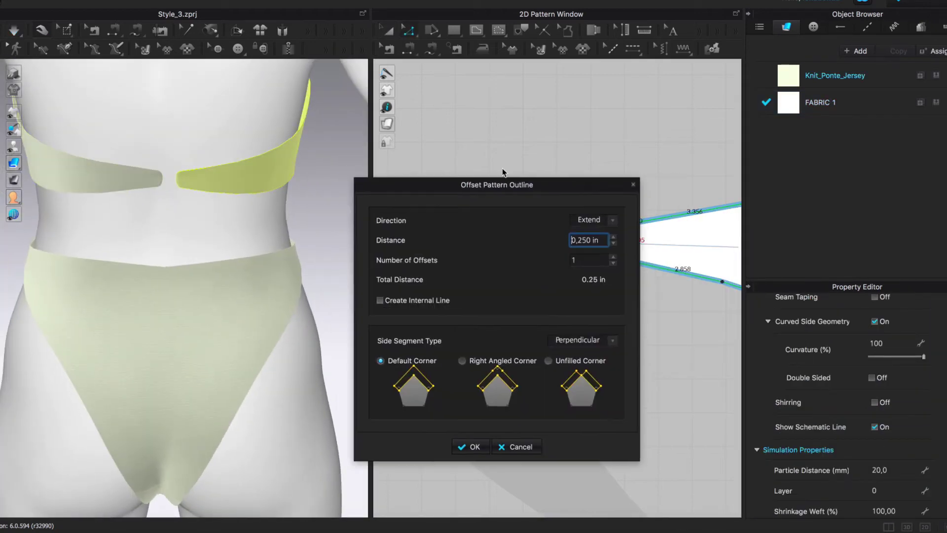
pyautogui.press('Return')
pyautogui.press('space')
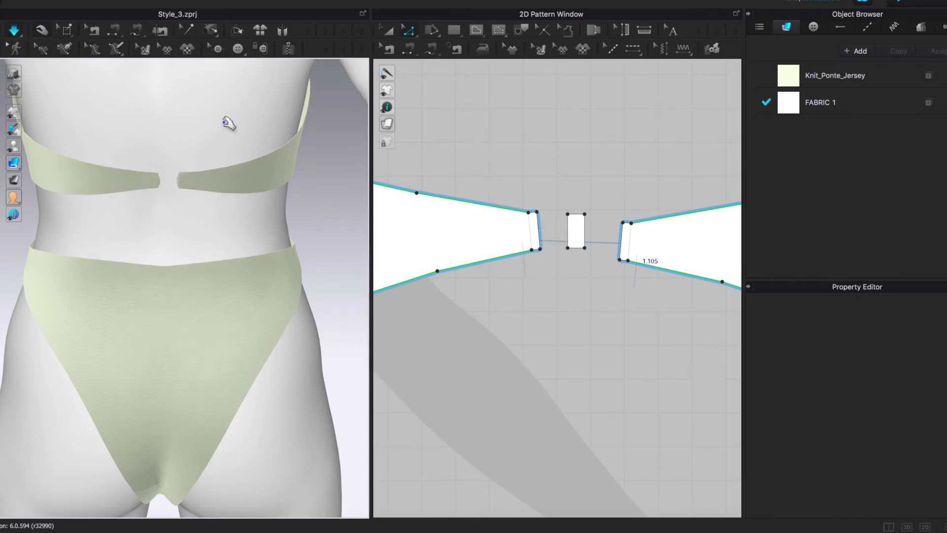
# Import SWIMWEAR_CLOSURE.obj into the scene as an added object
pyautogui.click(317, 99)
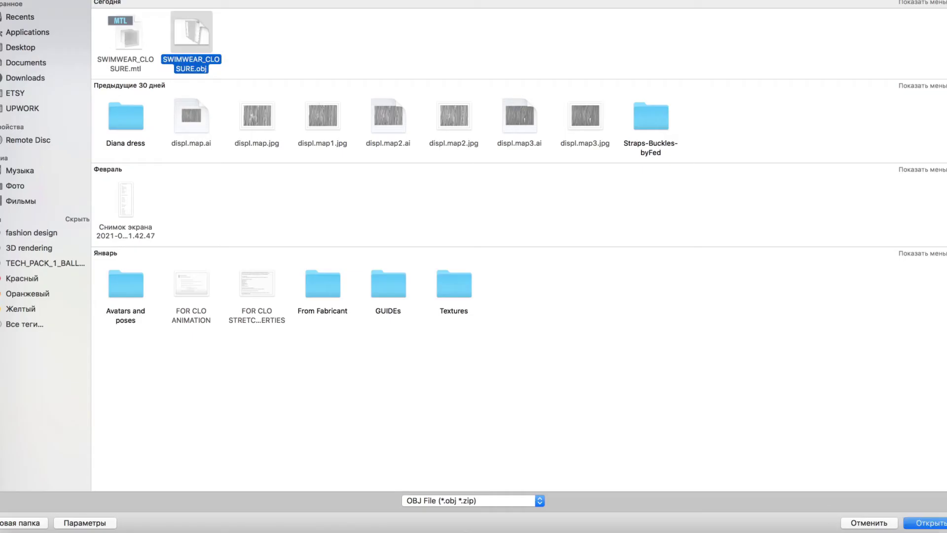
pyautogui.click(943, 522)
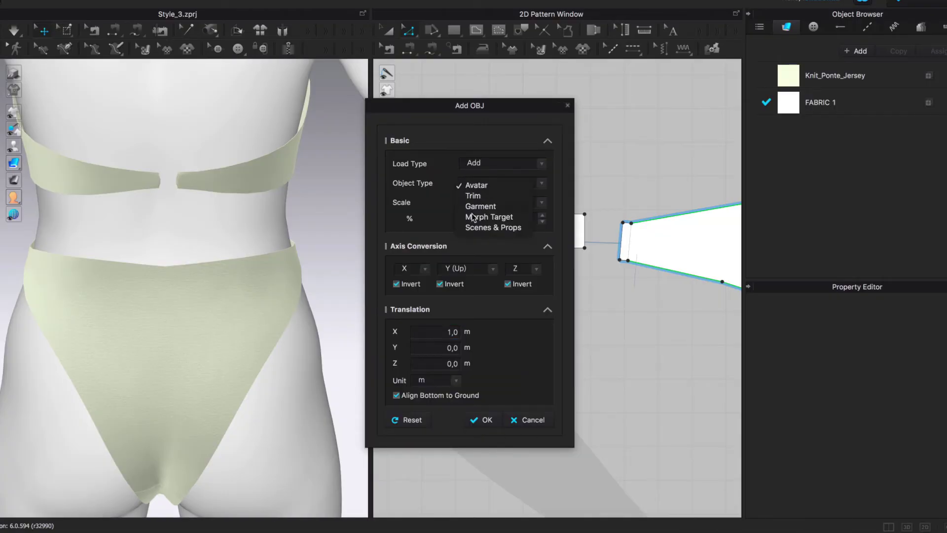
pyautogui.click(476, 185)
pyautogui.click(482, 420)
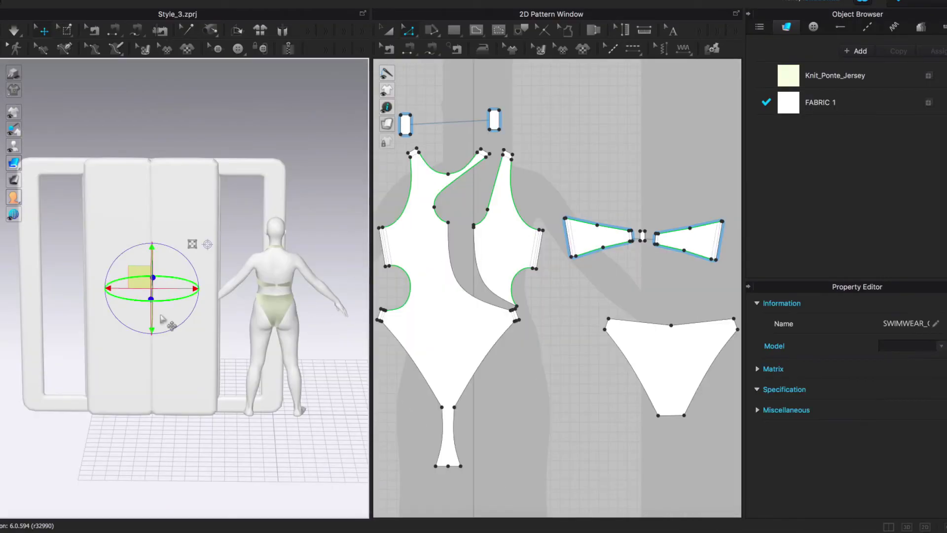
# Set the imported closure's skin offset to 1 mm and its X scale to 5 in
pyautogui.click(253, 163)
pyautogui.write('1')
pyautogui.press('Return')
pyautogui.scroll(-2, 906, 441)
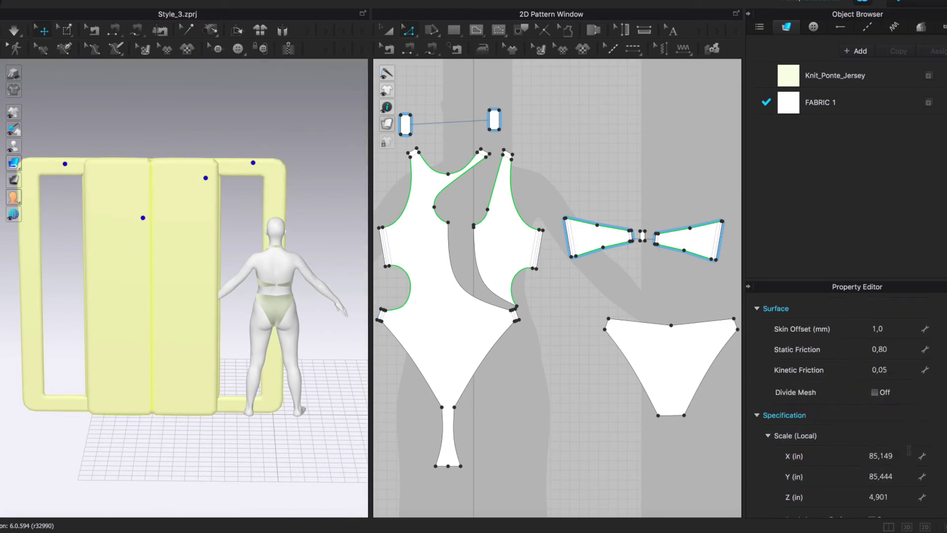
pyautogui.write('5')
pyautogui.press('Return')
pyautogui.scroll(5, 148, 296)
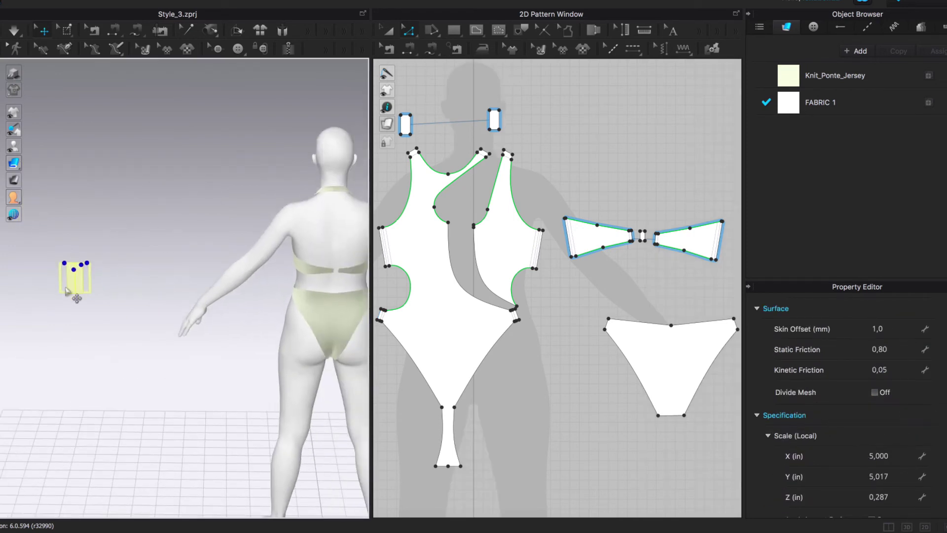
# Set the closure's X scale to 1 in and move it over the gap between the back band halves
pyautogui.press('Delete')
pyautogui.scroll(5, 226, 227)
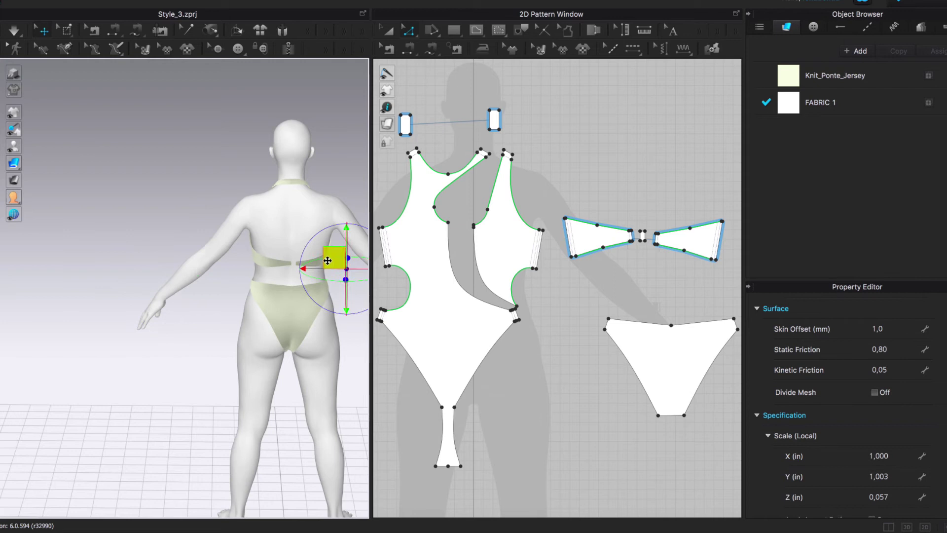
pyautogui.click(121, 320)
pyautogui.moveTo(121, 320); pyautogui.dragTo(262, 383, button='right')
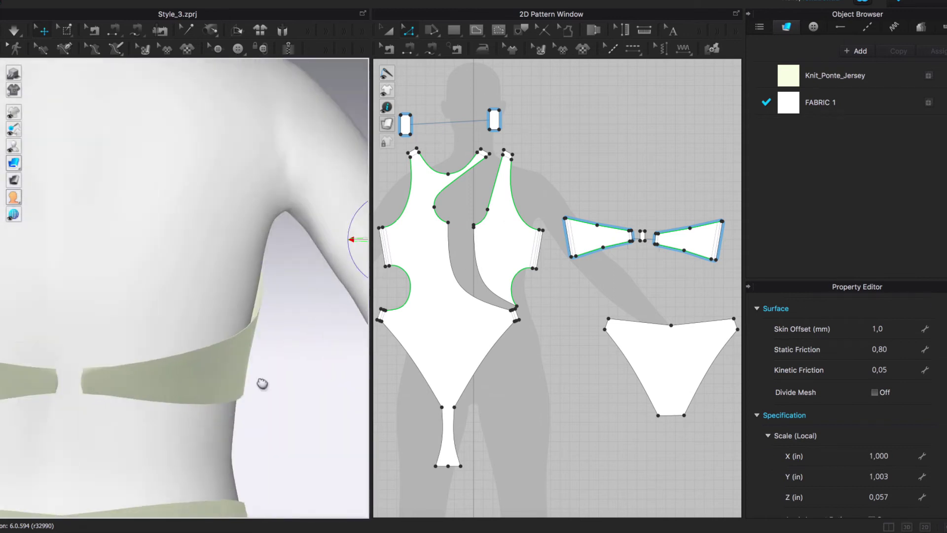
pyautogui.scroll(5, 123, 355)
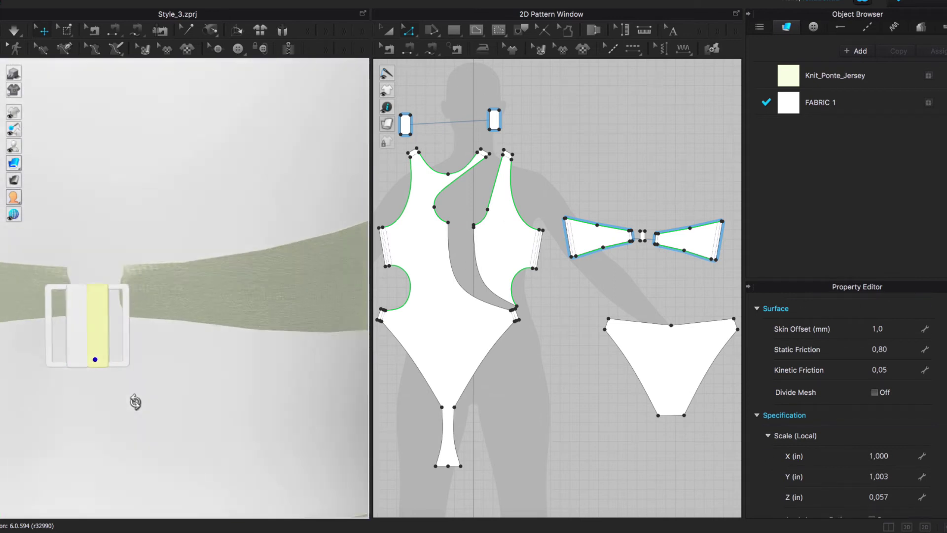
pyautogui.scroll(-5, 134, 398)
pyautogui.moveTo(196, 271); pyautogui.dragTo(199, 366, button='right')
pyautogui.rightClick(174, 355)
pyautogui.press('8')
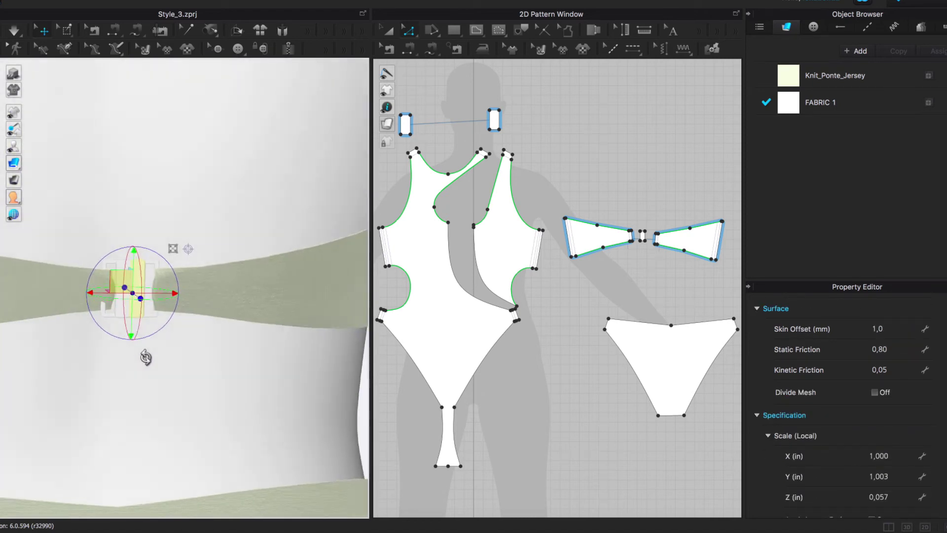
# Shift and tilt the closure to lie against the avatar's back between the two band ends
pyautogui.click(148, 287)
pyautogui.moveTo(148, 287); pyautogui.dragTo(131, 319)
pyautogui.moveTo(187, 335); pyautogui.dragTo(132, 294, button='right')
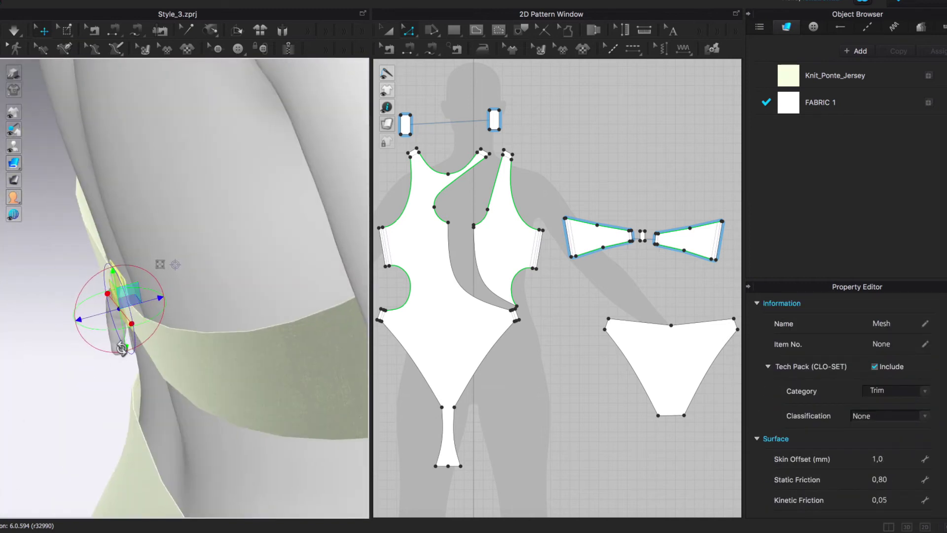
pyautogui.press('8')
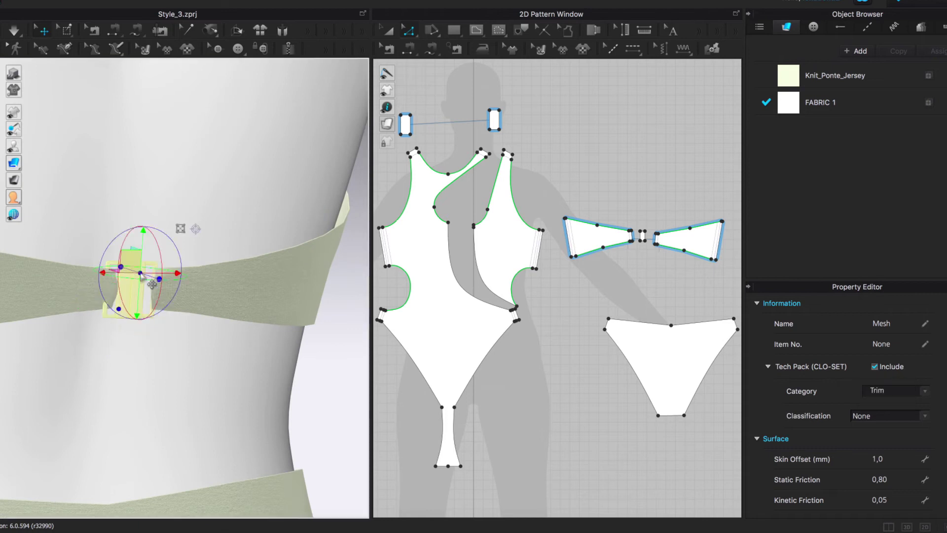
pyautogui.rightClick(141, 276)
pyautogui.click(201, 197)
pyautogui.scroll(-3, 201, 197)
pyautogui.moveTo(201, 196); pyautogui.dragTo(144, 337, button='right')
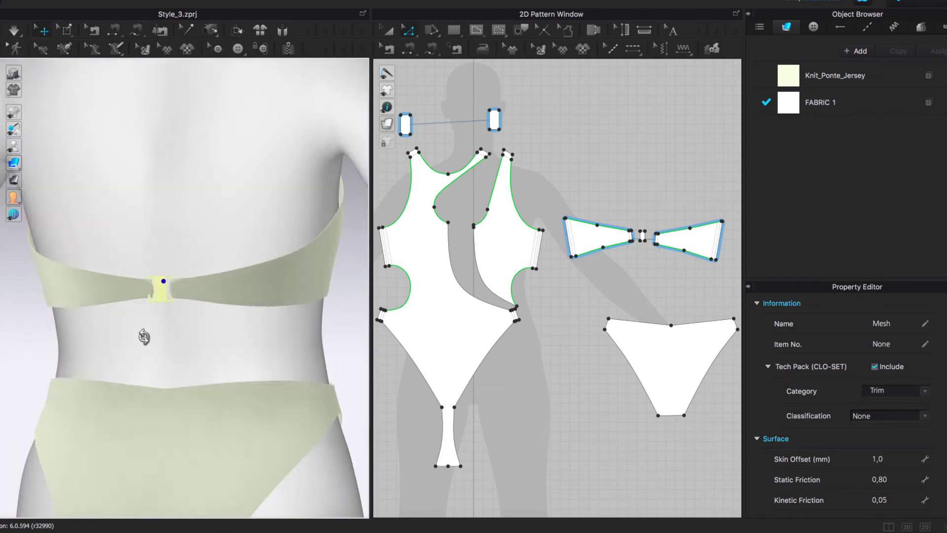
# Delete the placed closure and import SWIMWEAR_CLOSURE.obj again with Trim as its object type
pyautogui.scroll(5, 144, 337)
pyautogui.press('Delete')
pyautogui.click(143, 2)
pyautogui.click(305, 101)
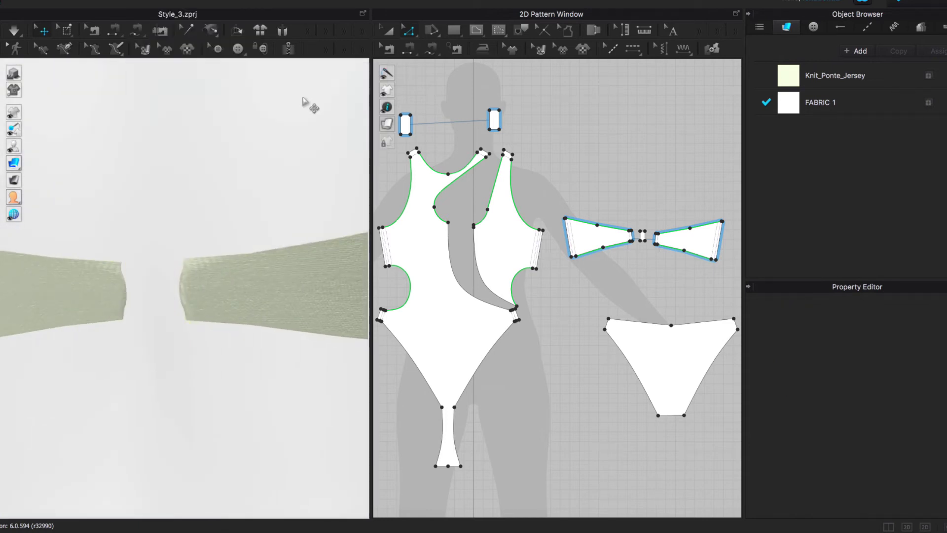
pyautogui.click(207, 41)
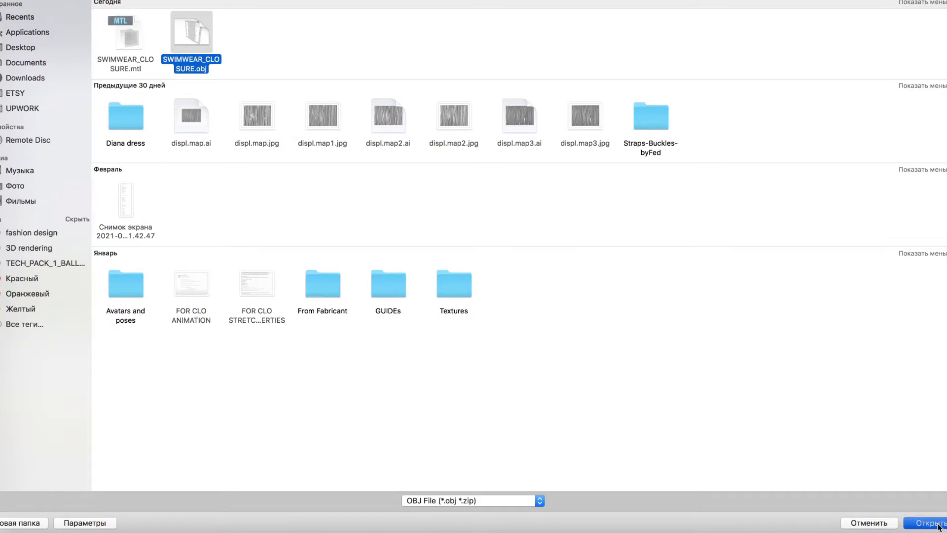
pyautogui.click(938, 526)
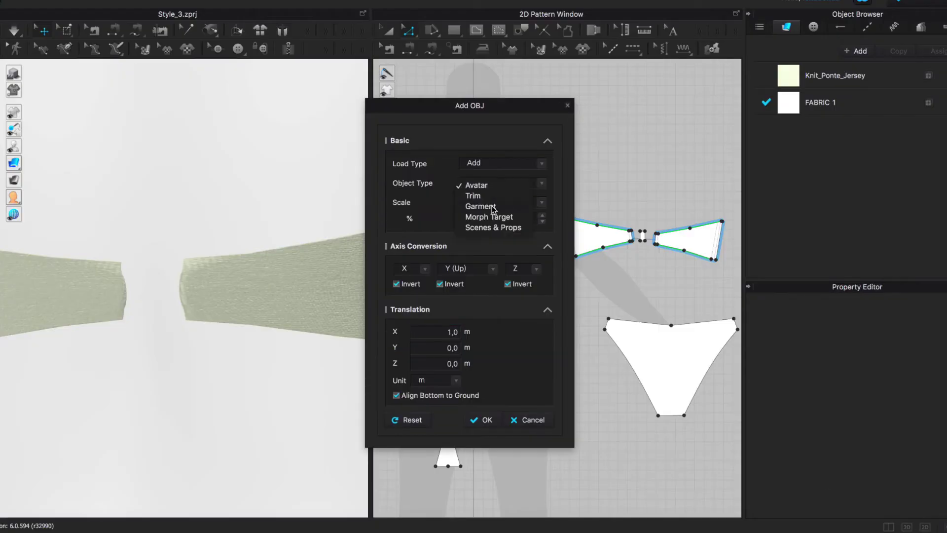
pyautogui.click(474, 196)
pyautogui.press('Return')
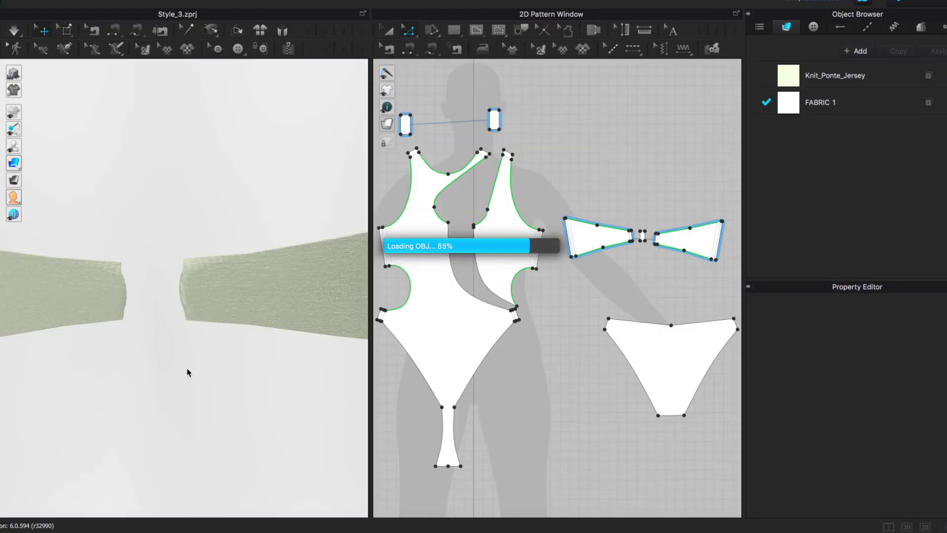
# Set the imported closure trim's X scale to 1 in
pyautogui.moveTo(364, 389); pyautogui.dragTo(239, 411, button='right')
pyautogui.scroll(-3, 240, 411)
pyautogui.doubleClick(880, 454)
pyautogui.write('1')
pyautogui.press('Return')
# Bring the closure trim to the avatar's back and place it over the gap in the back band
pyautogui.scroll(5, 182, 181)
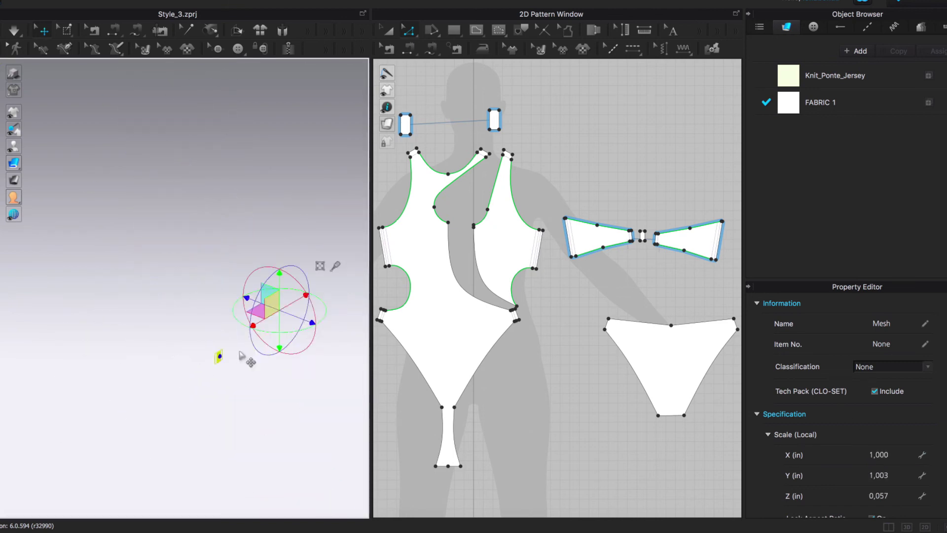
pyautogui.rightClick(219, 355)
pyautogui.click(274, 406)
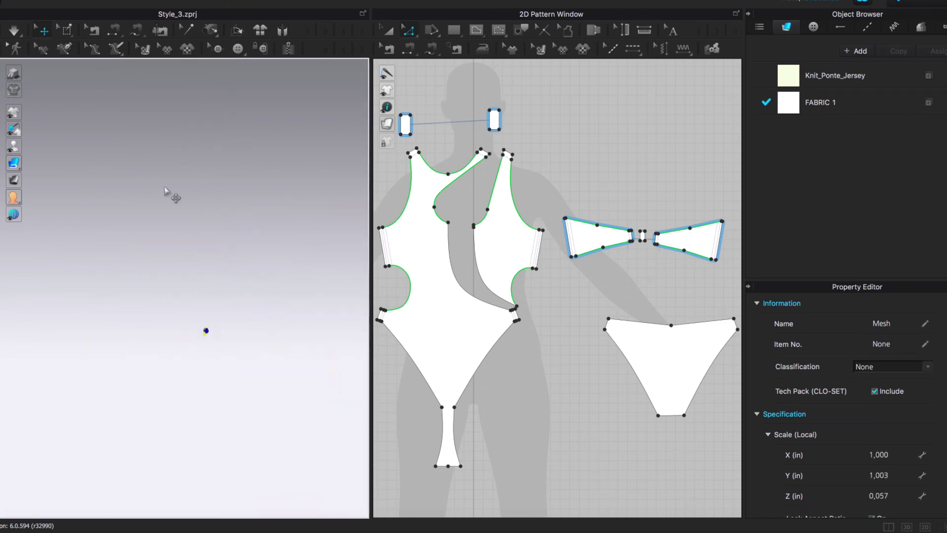
pyautogui.scroll(-5, 181, 318)
pyautogui.scroll(3, 233, 372)
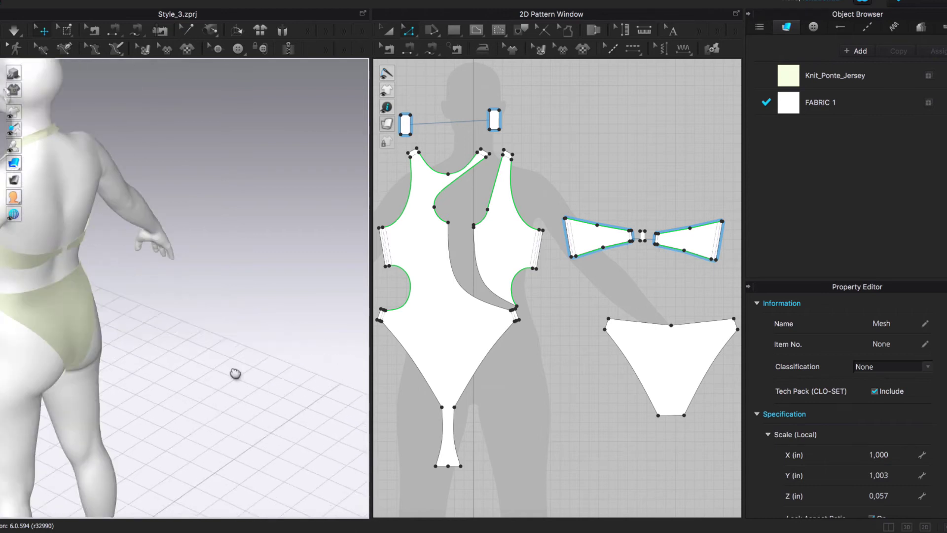
pyautogui.moveTo(232, 372); pyautogui.dragTo(194, 307, button='right')
pyautogui.press('8')
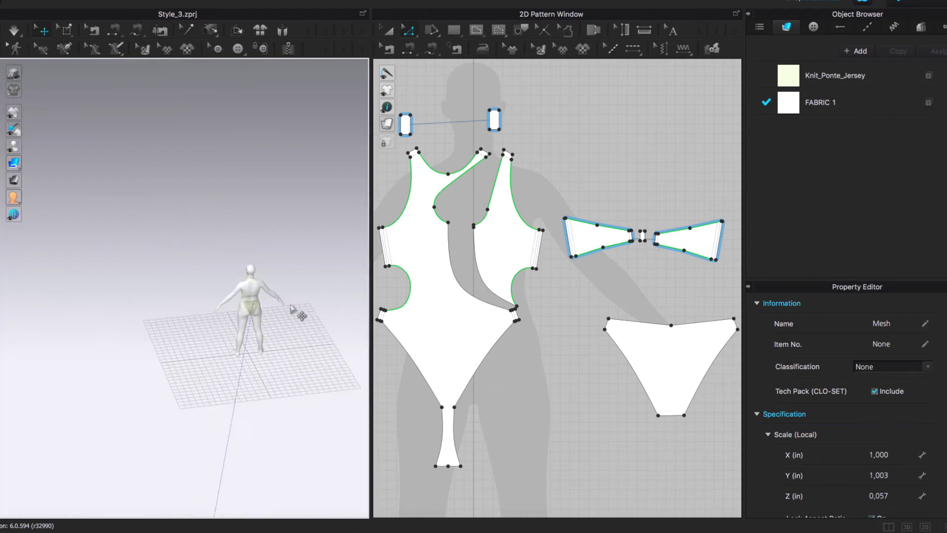
pyautogui.scroll(5, 210, 345)
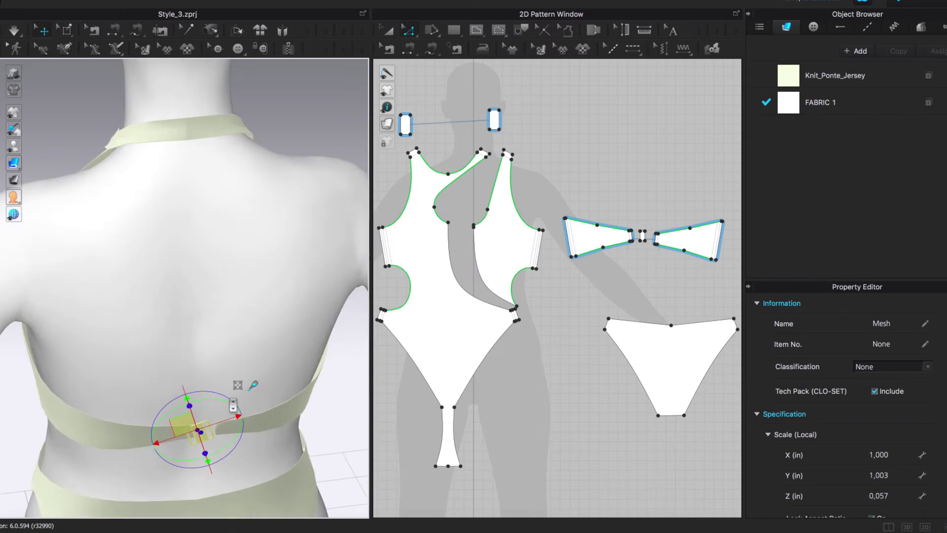
pyautogui.click(270, 251)
pyautogui.click(139, 272)
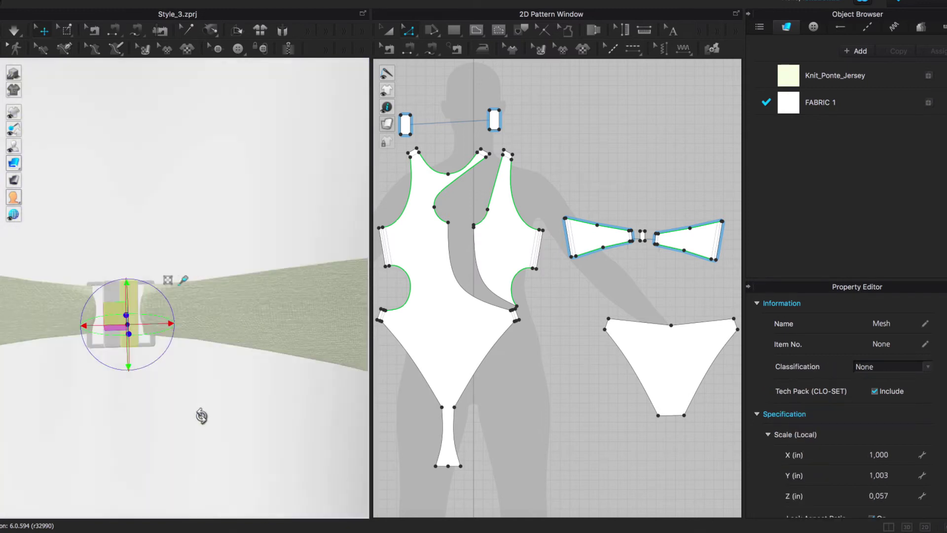
# Turn and shift the closure trim to align with the back band ends, and simulate the garment
pyautogui.click(198, 245)
pyautogui.click(124, 331)
pyautogui.moveTo(189, 395); pyautogui.dragTo(122, 303, button='right')
pyautogui.moveTo(169, 361); pyautogui.dragTo(170, 417, button='right')
pyautogui.click(163, 408)
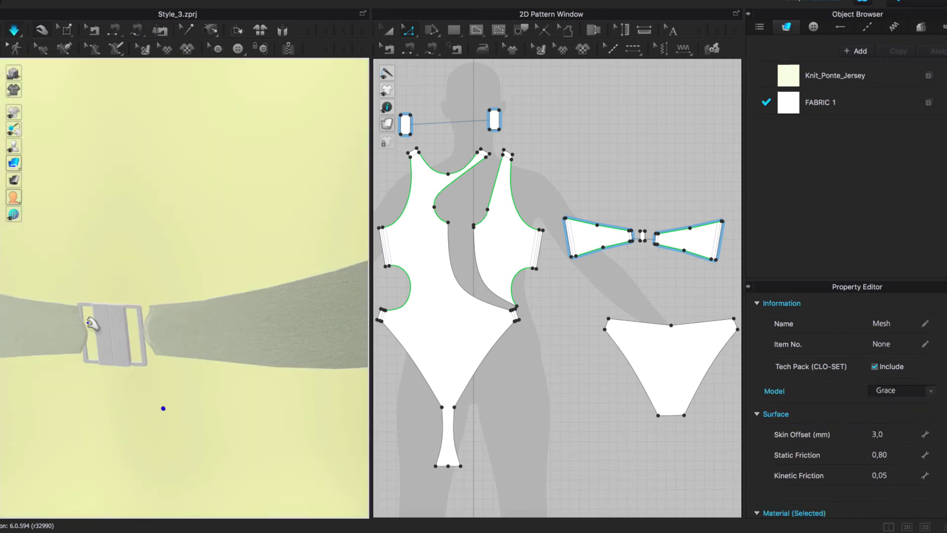
# Add an internal line across the centre ends of the back band halves, where their extensions begin
pyautogui.scroll(5, 651, 229)
pyautogui.click(519, 33)
pyautogui.click(498, 45)
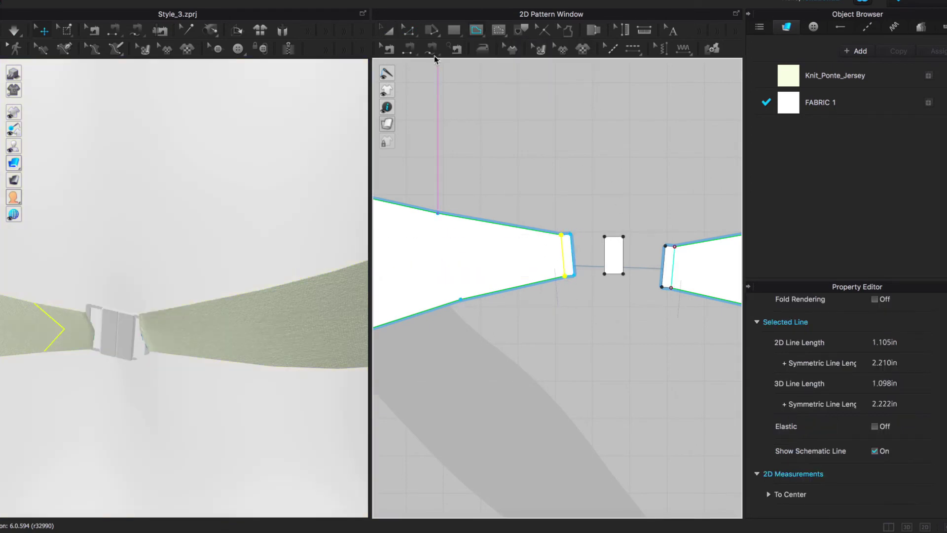
# Widen the small rectangle between the back band halves and simulate
pyautogui.press('z')
pyautogui.scroll(2, 556, 236)
pyautogui.click(620, 260)
pyautogui.moveTo(649, 260); pyautogui.dragTo(659, 260)
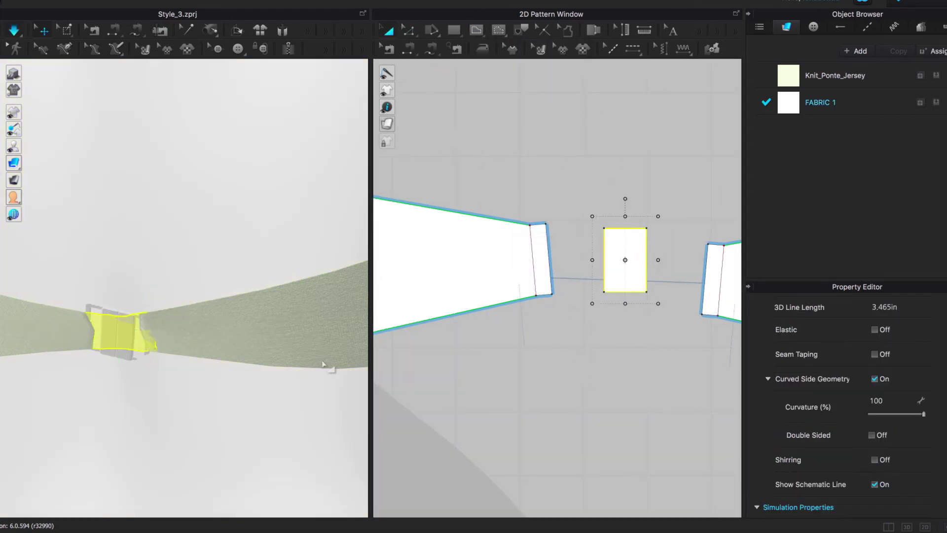
# Realign the closure trim over the band gap, narrow the connecting rectangle slightly and simulate
pyautogui.click(108, 313)
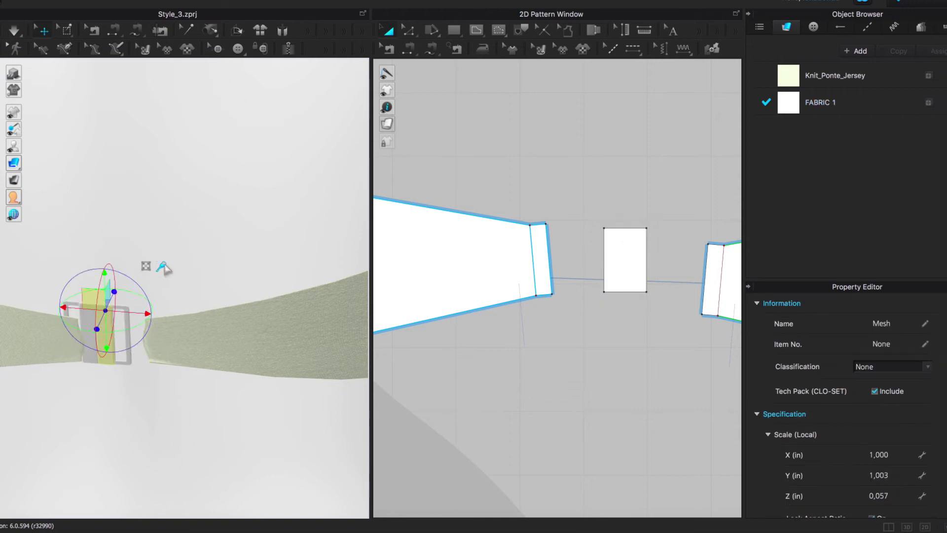
pyautogui.moveTo(133, 340); pyautogui.dragTo(213, 353, button='right')
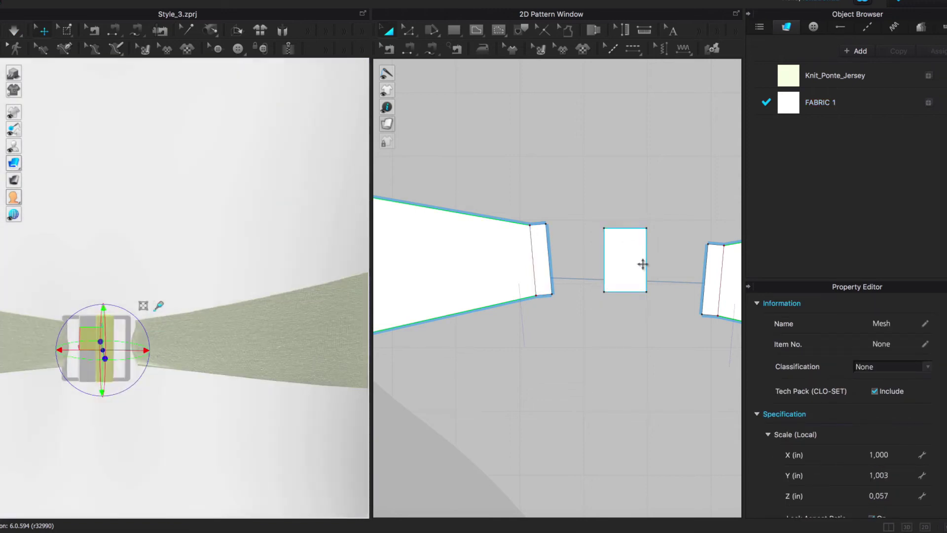
pyautogui.click(642, 263)
pyautogui.press('space')
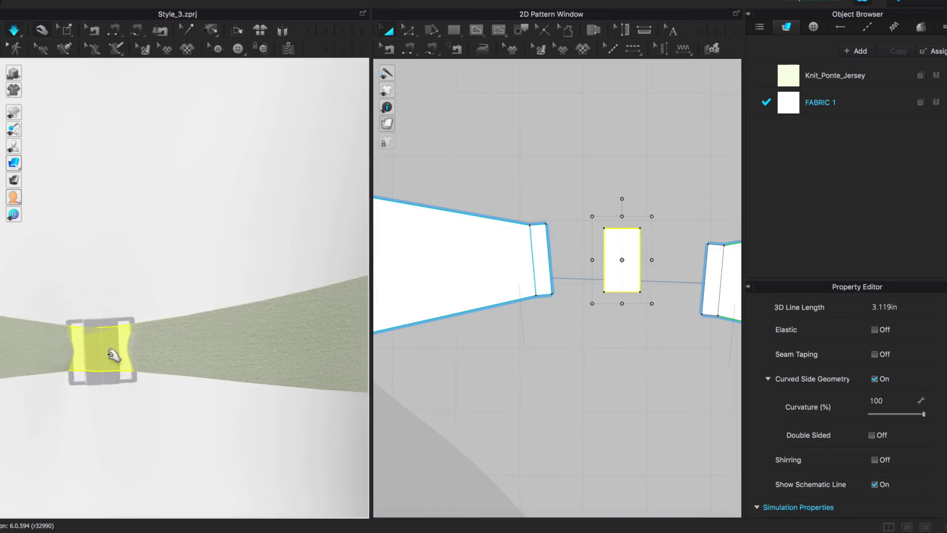
pyautogui.click(114, 366)
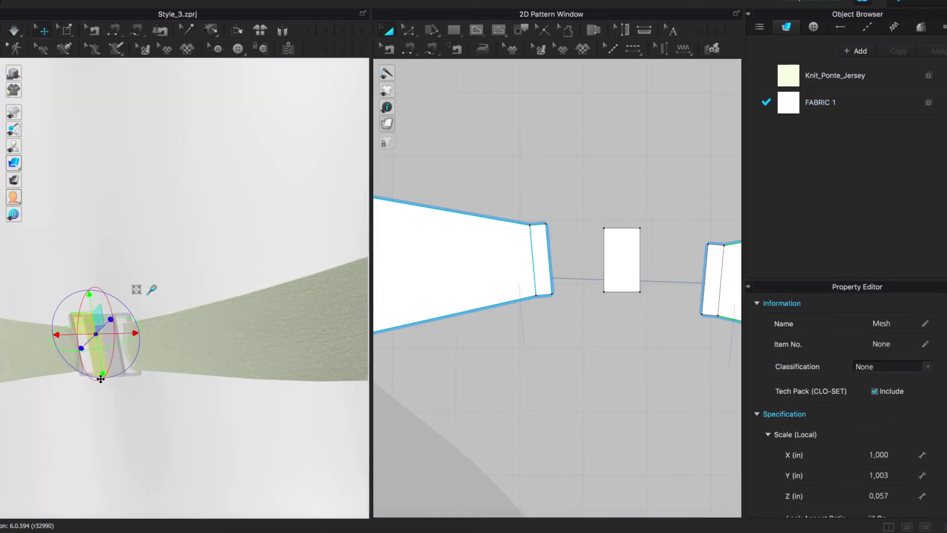
# Create a narrow rectangle pattern 1 in tall and place it above the back band's connecting rectangle
pyautogui.click(454, 29)
pyautogui.click(511, 186)
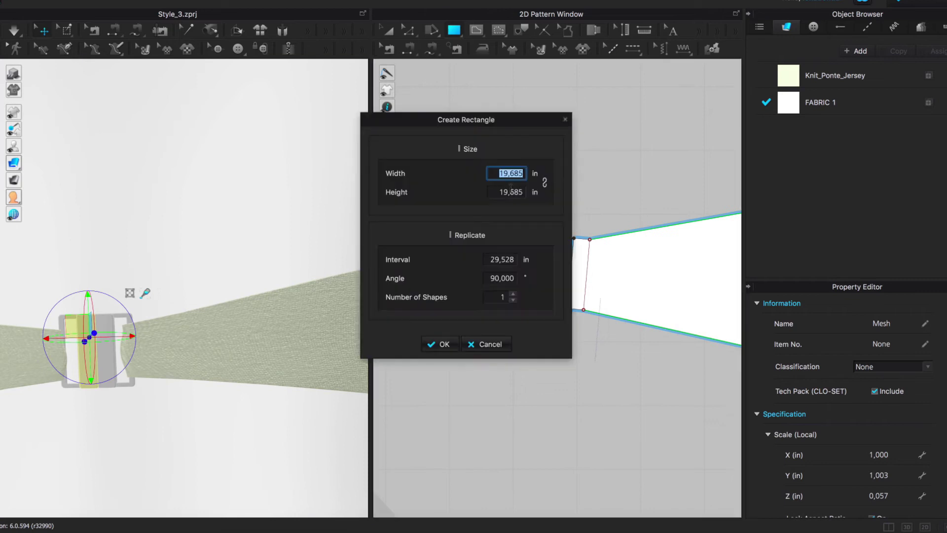
pyautogui.write('1')
pyautogui.press('Return')
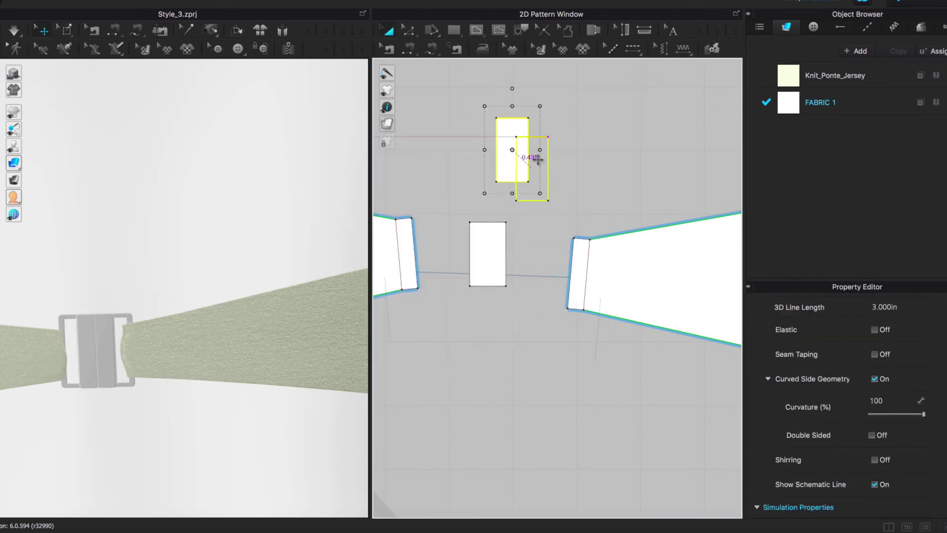
pyautogui.moveTo(538, 158); pyautogui.dragTo(538, 158)
pyautogui.click(498, 32)
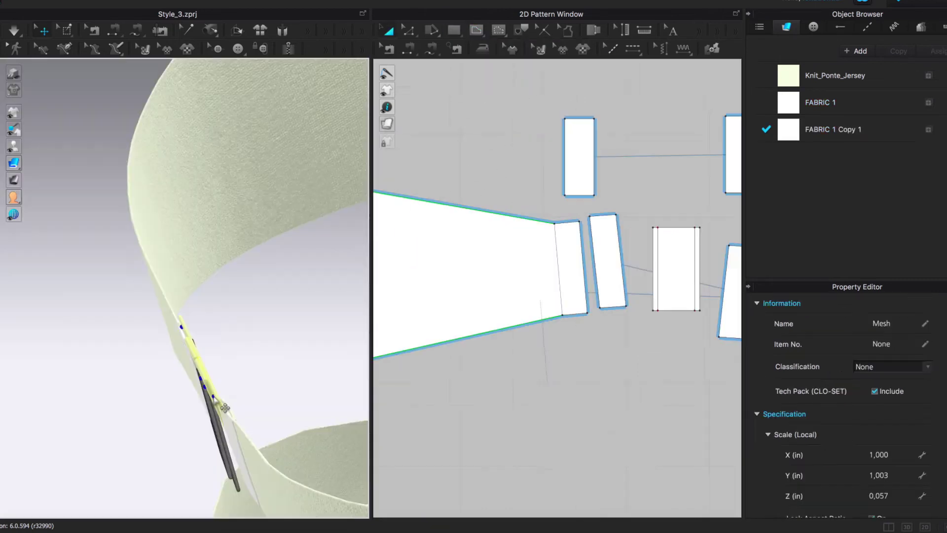
# Rotate and move the closure trim to follow the angle of the back band strips
pyautogui.click(201, 391)
pyautogui.moveTo(173, 382); pyautogui.dragTo(130, 461, button='right')
pyautogui.moveTo(111, 473); pyautogui.dragTo(114, 475)
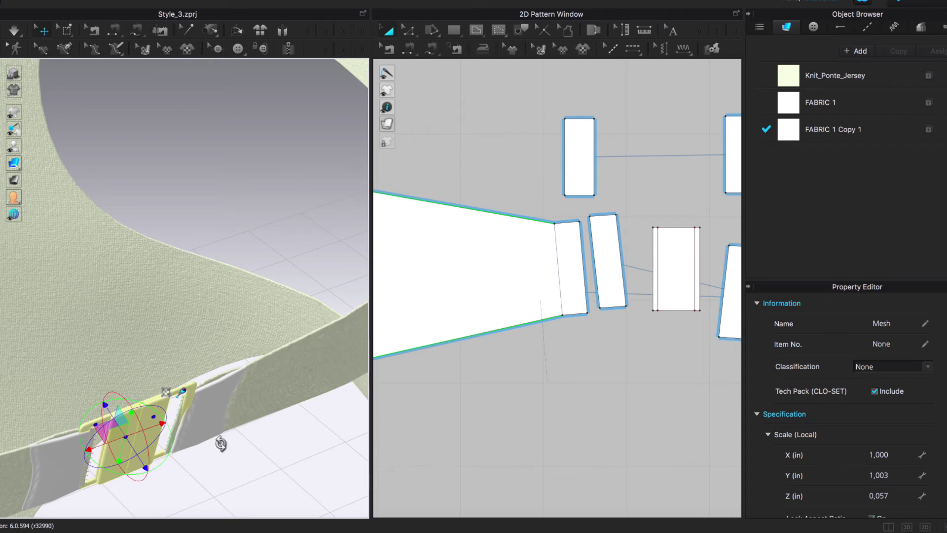
# Widen the narrow strip pattern beside the left back band half together with its symmetric counterpart
pyautogui.moveTo(221, 445); pyautogui.dragTo(163, 425, button='right')
pyautogui.scroll(3, 148, 435)
pyautogui.click(609, 261)
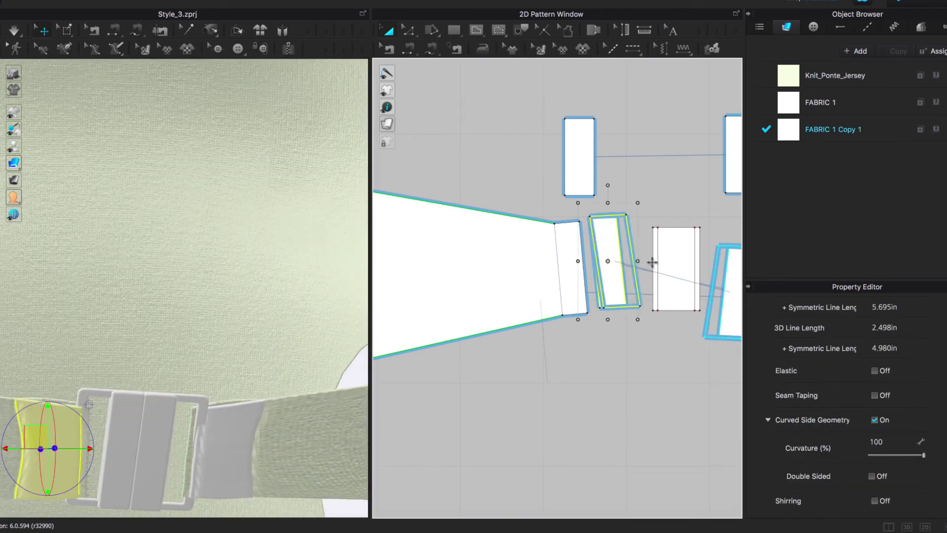